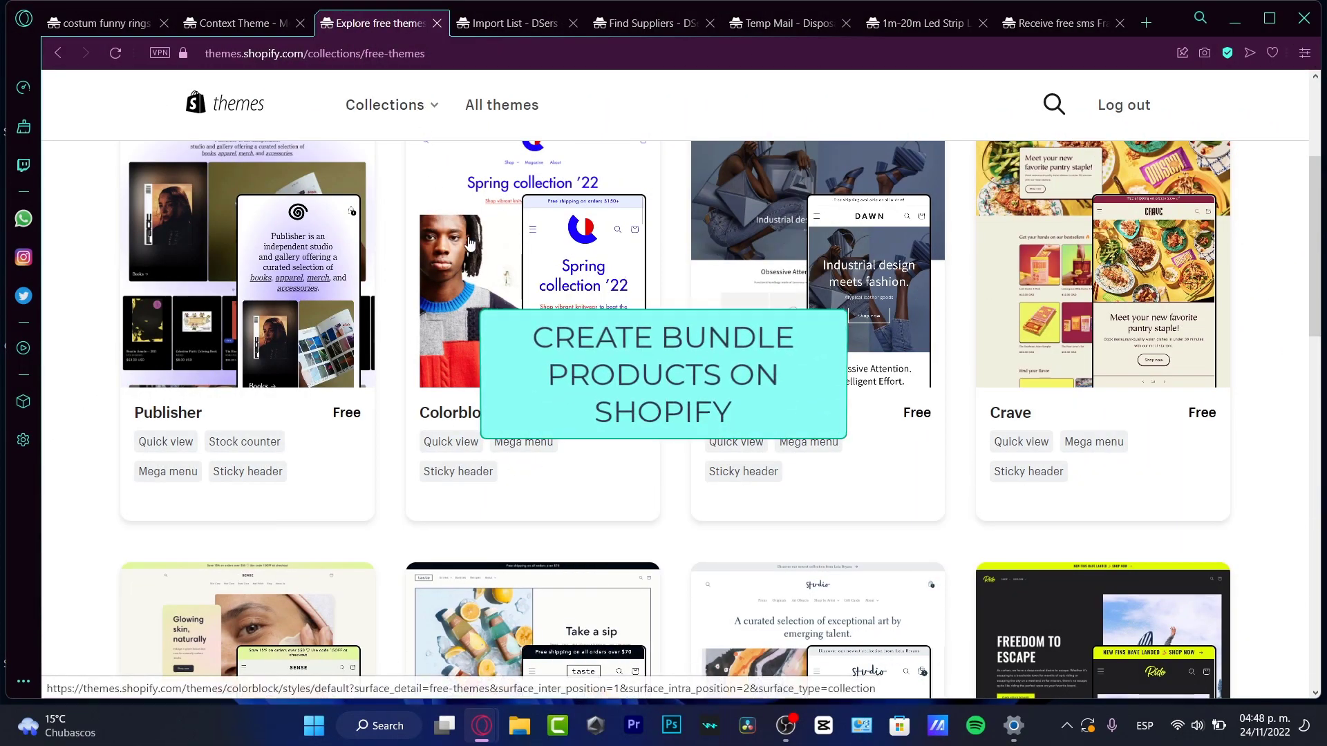
View the Context theme page, then return to the store's Shopify admin home.
{"action": "key", "text": "ctrl+shift+Tab"}
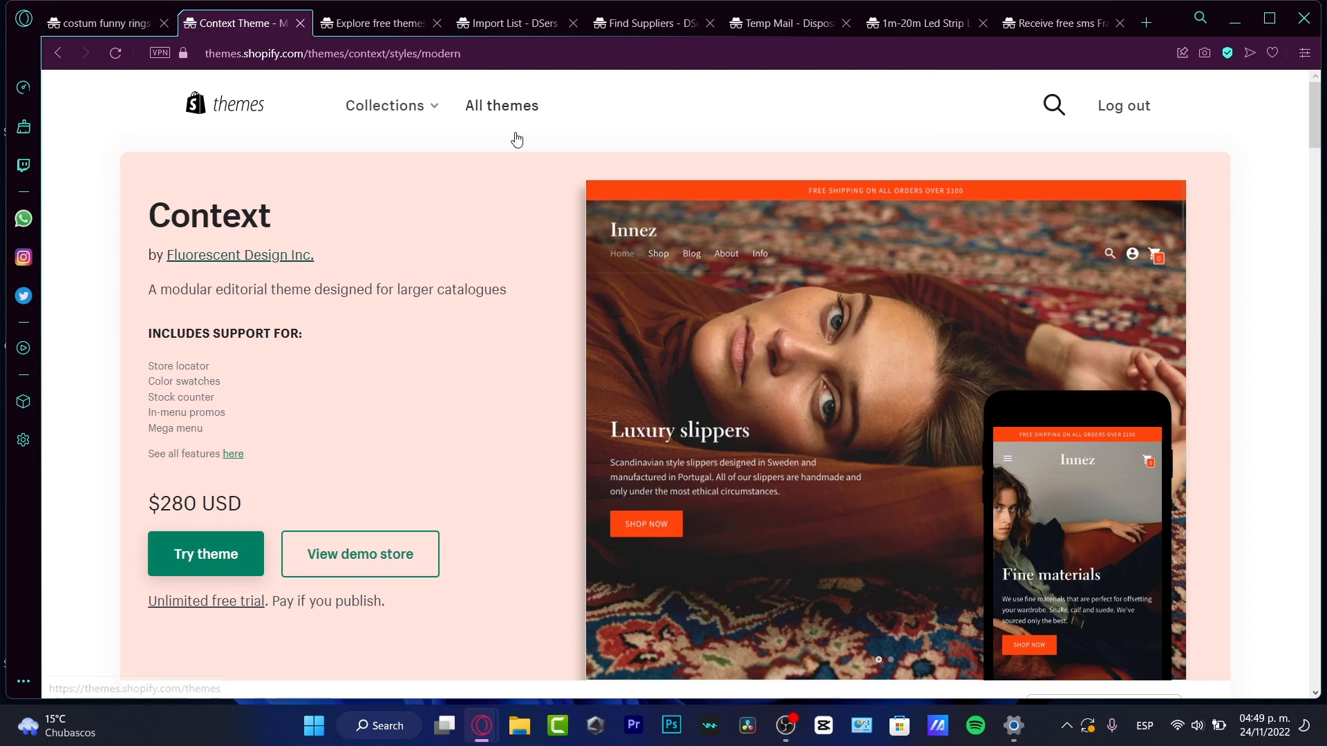
{"action": "left_click", "coordinate": [135, 29]}
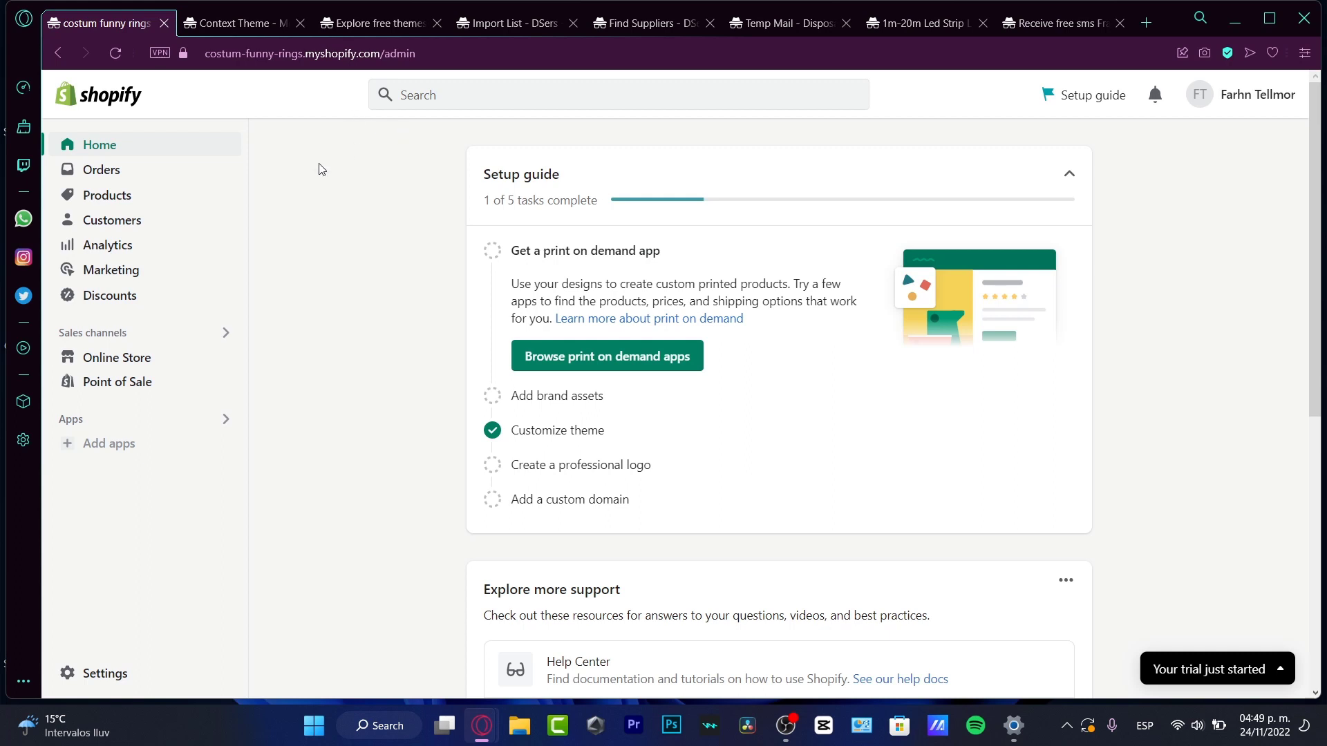
Open the Products list and bring up the installed apps list above it.
{"action": "left_click", "coordinate": [159, 197]}
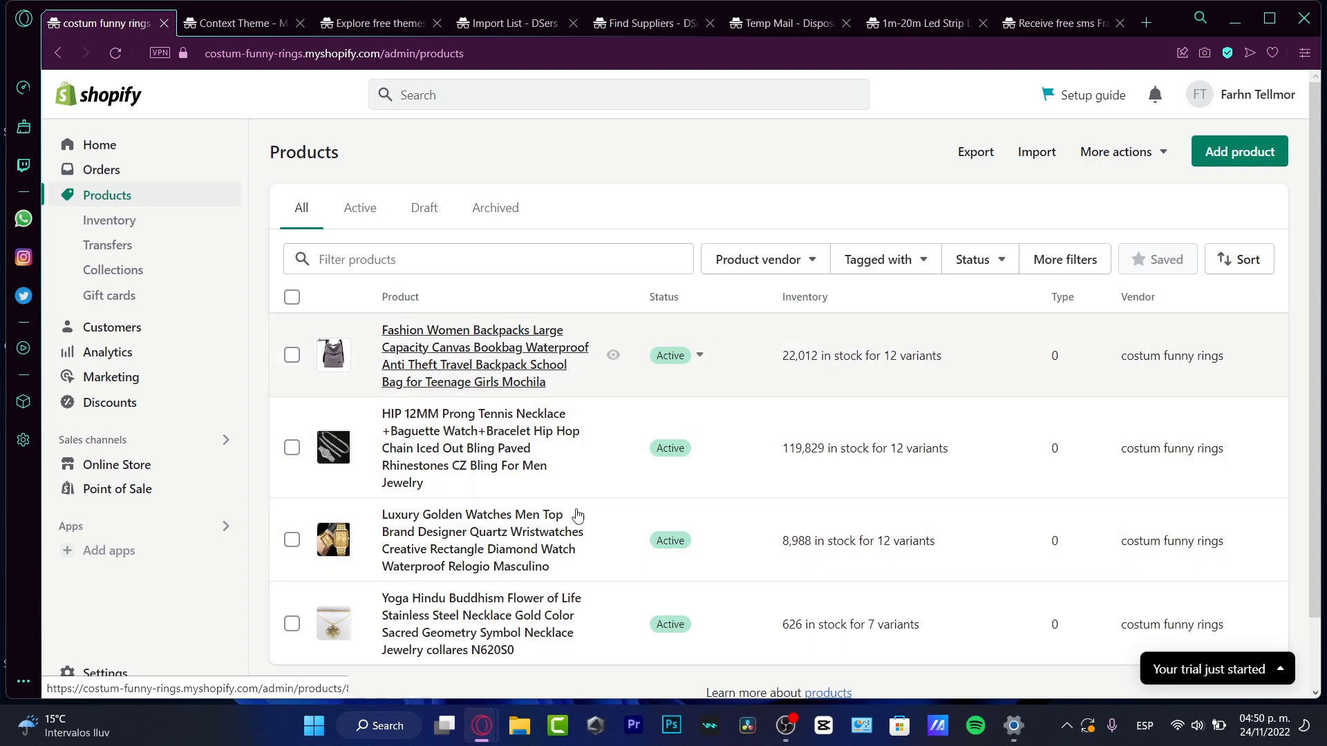
{"action": "left_click", "coordinate": [211, 536]}
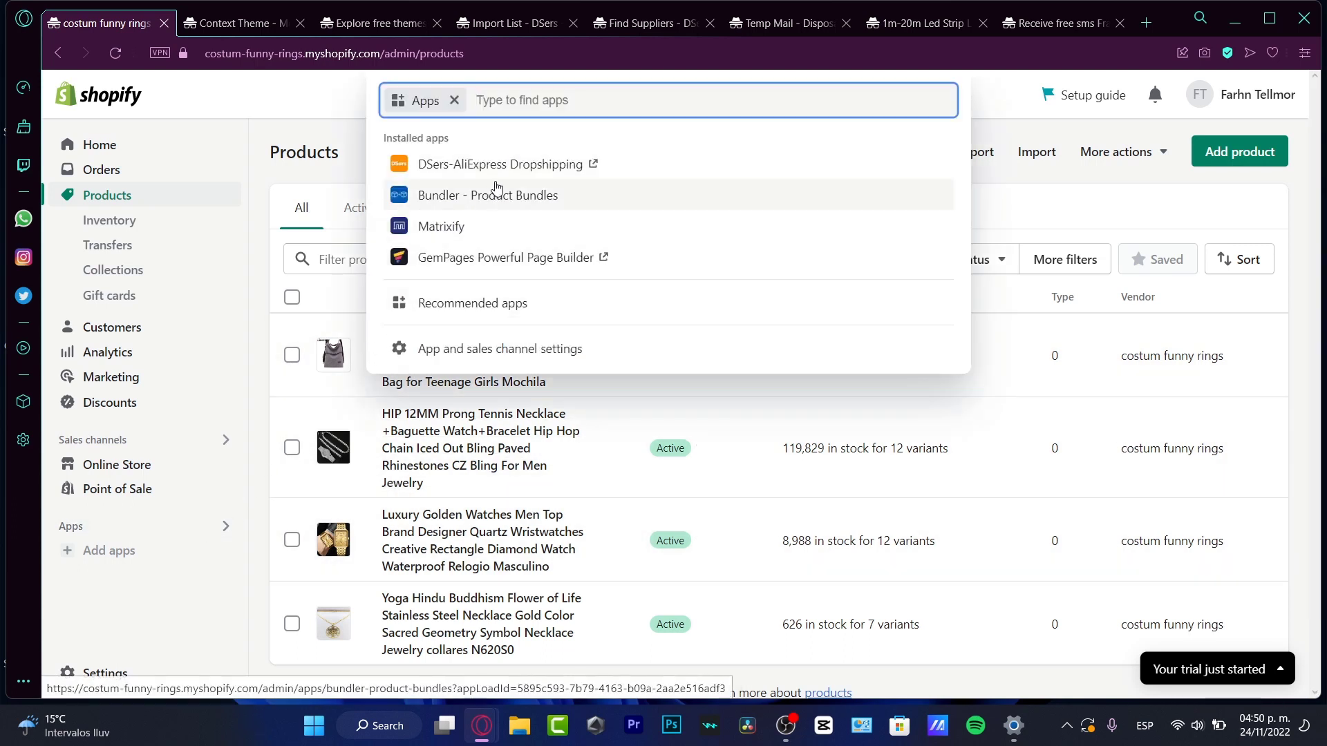
Switch to DSers and look through the Find Suppliers page.
{"action": "left_click", "coordinate": [629, 24]}
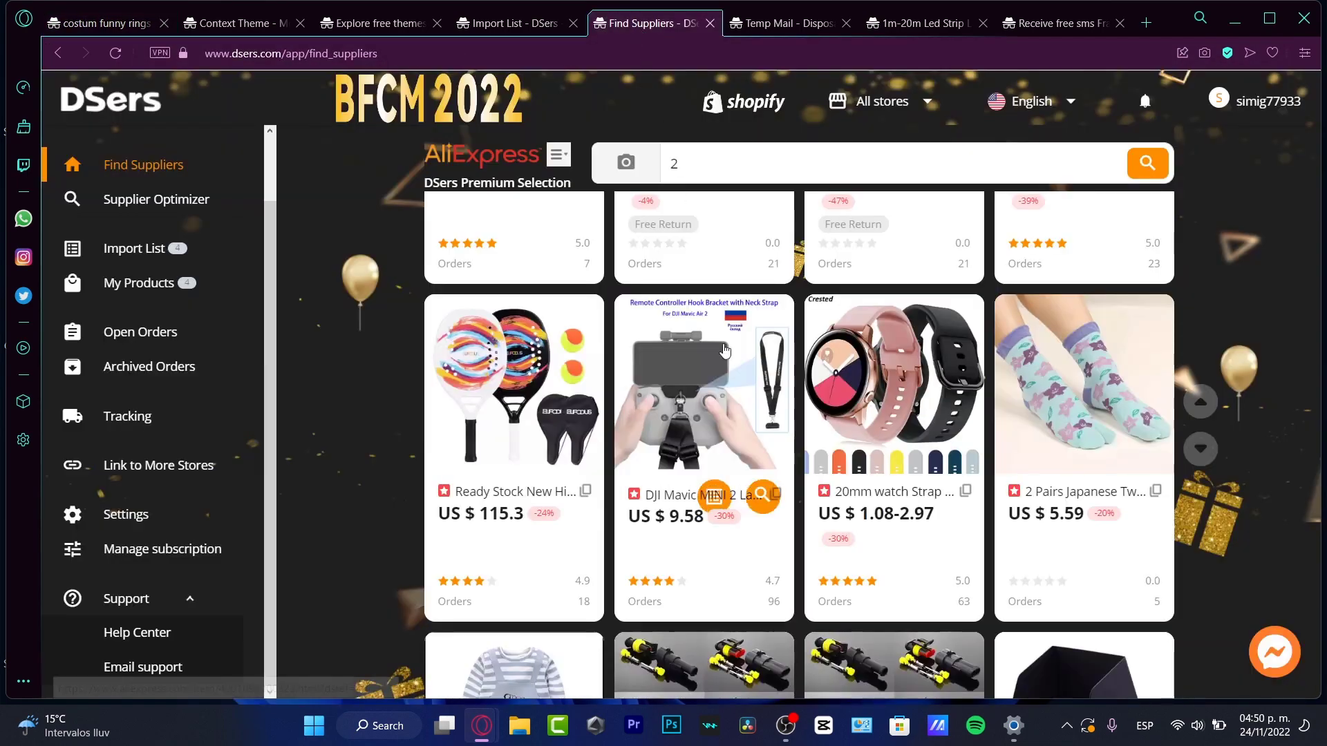
{"action": "scroll", "coordinate": [1068, 484], "scroll_direction": "up", "scroll_amount": 6}
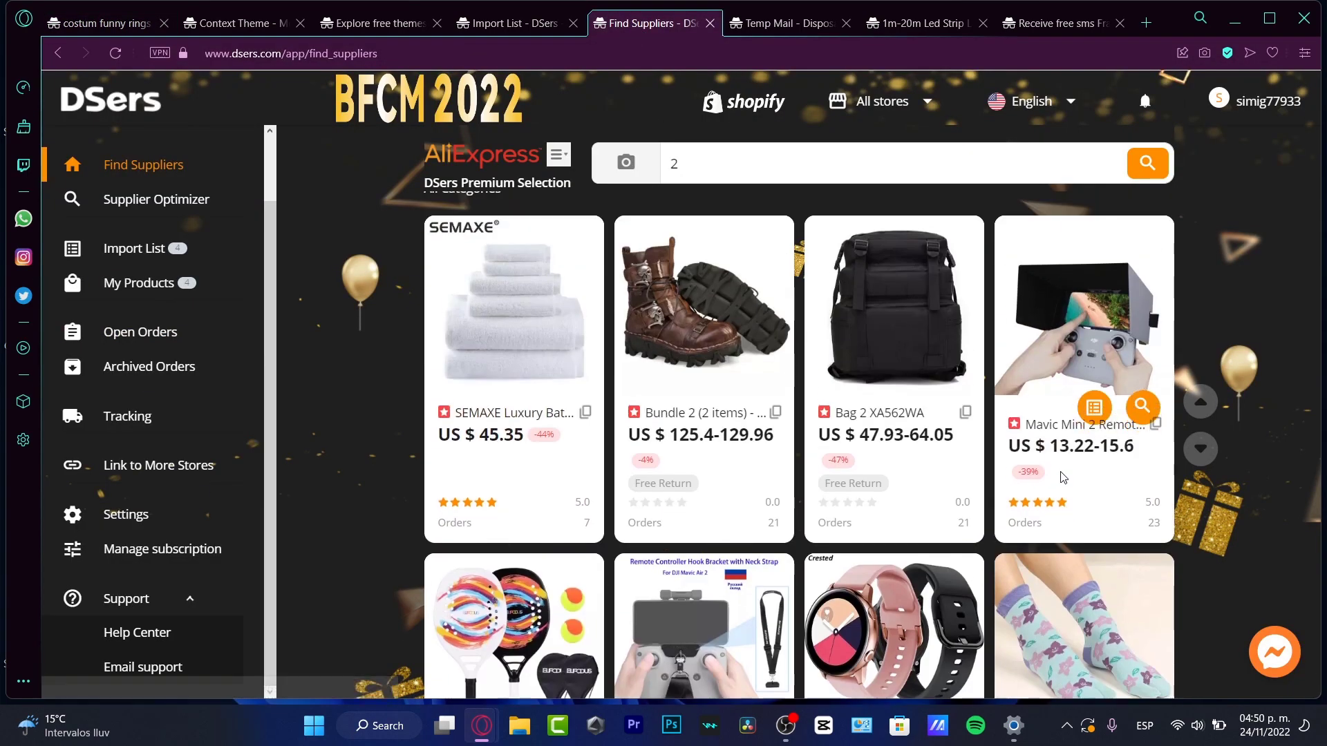
{"action": "scroll", "coordinate": [1068, 492], "scroll_direction": "down", "scroll_amount": 3}
{"action": "scroll", "coordinate": [1068, 492], "scroll_direction": "down", "scroll_amount": 3}
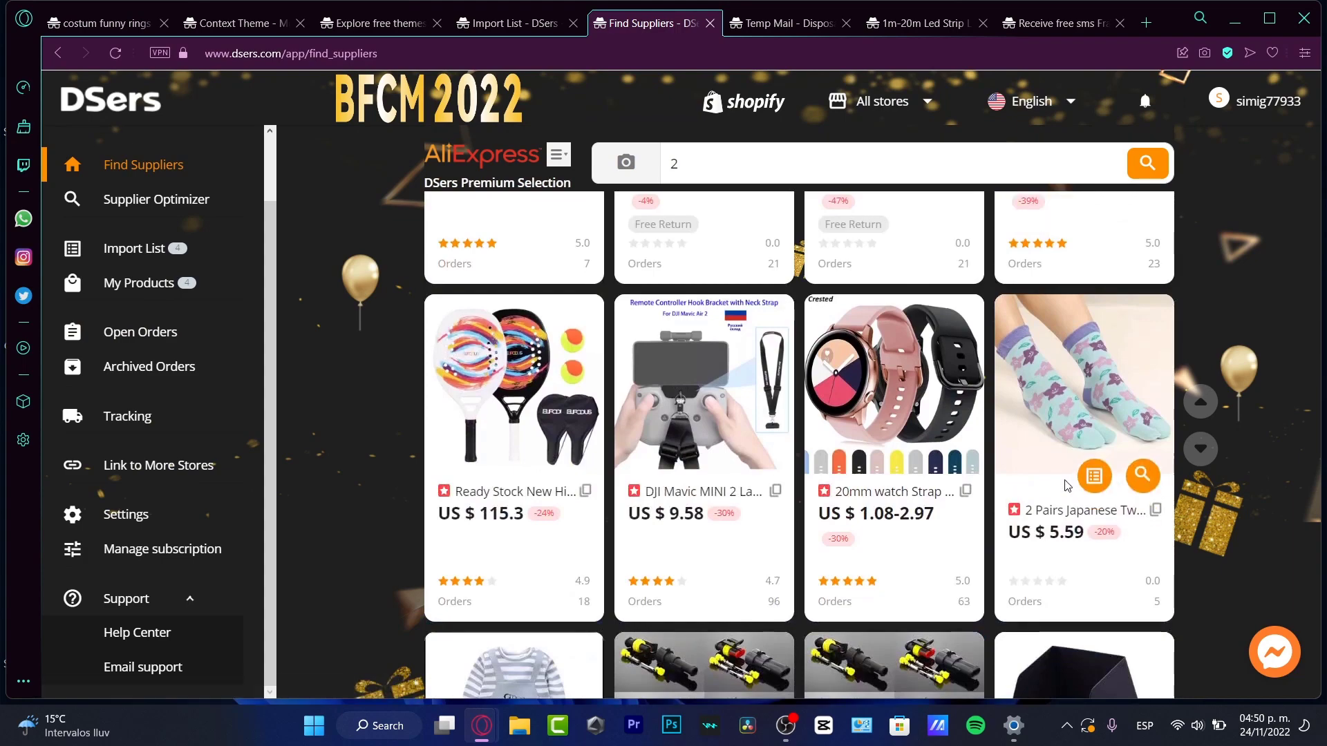
{"action": "scroll", "coordinate": [1051, 470], "scroll_direction": "down", "scroll_amount": 3}
{"action": "scroll", "coordinate": [1048, 467], "scroll_direction": "down", "scroll_amount": 5}
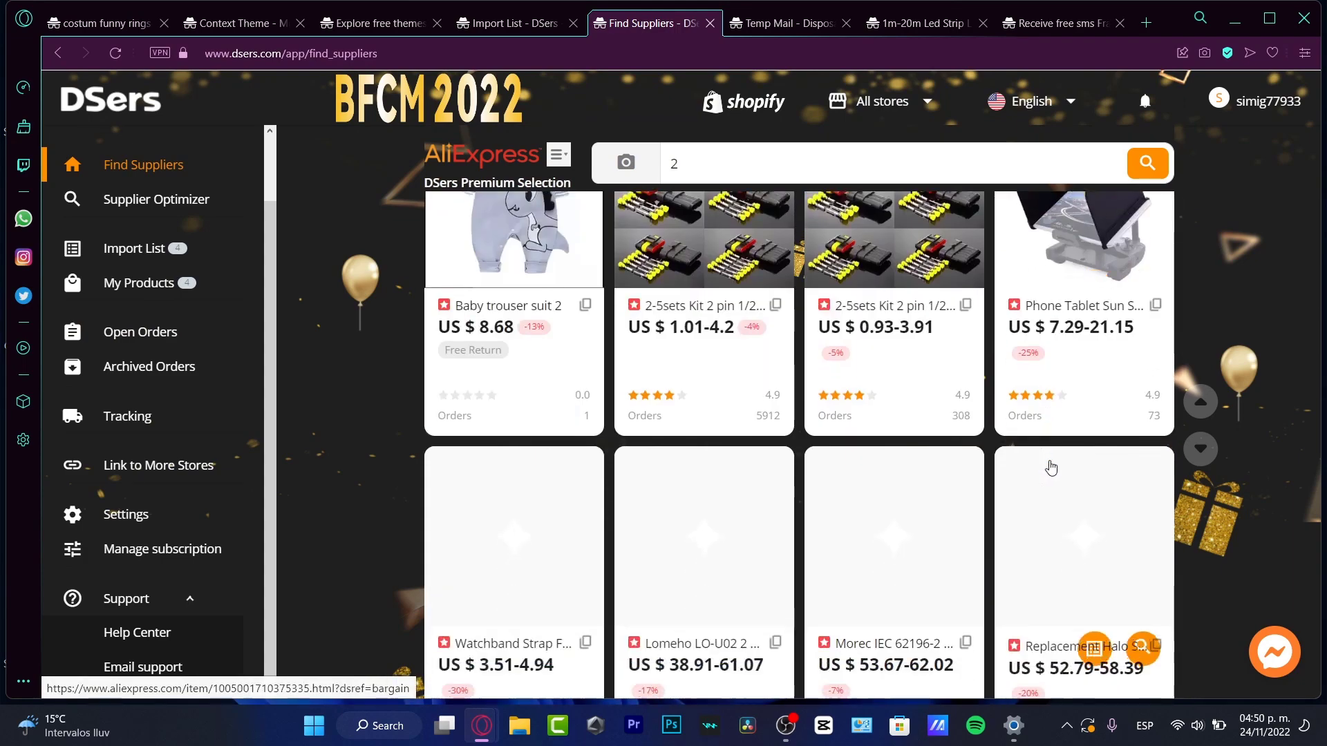
{"action": "scroll", "coordinate": [1047, 467], "scroll_direction": "down", "scroll_amount": 5}
{"action": "scroll", "coordinate": [1047, 467], "scroll_direction": "down", "scroll_amount": 8}
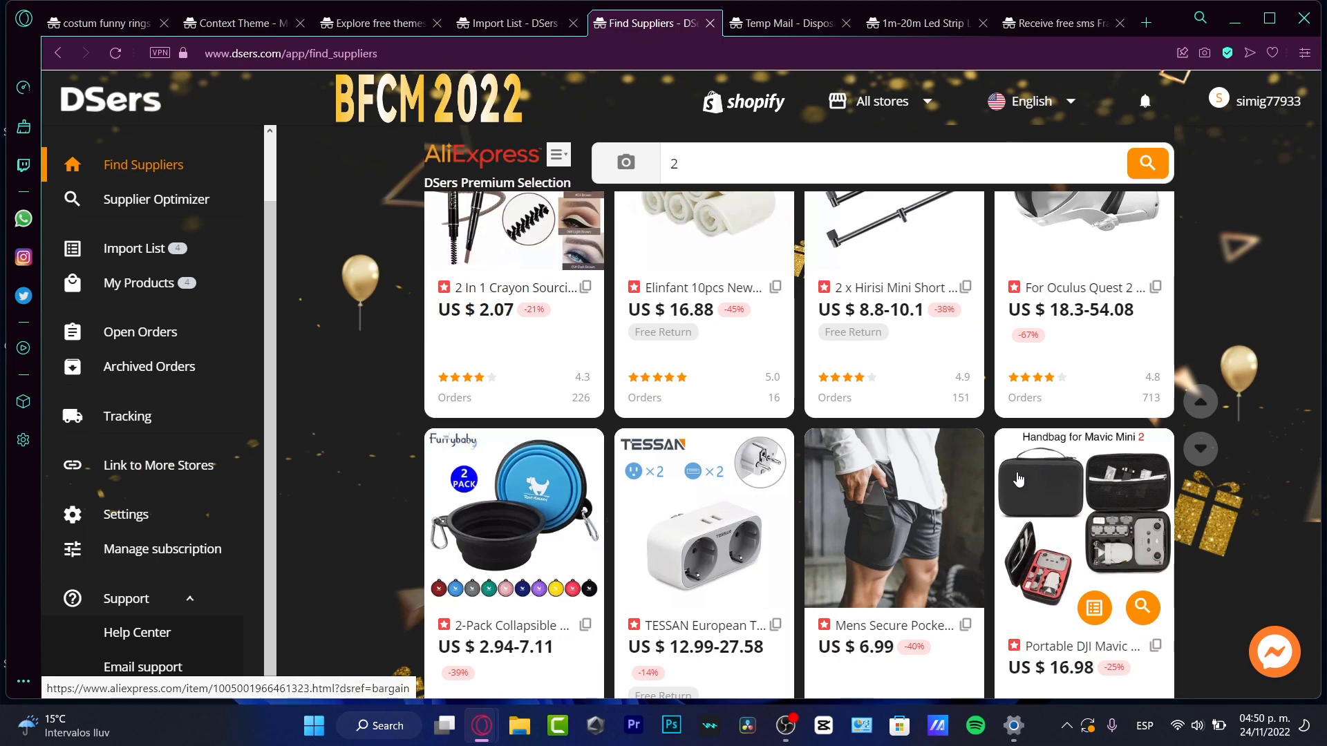
{"action": "scroll", "coordinate": [1008, 544], "scroll_direction": "up", "scroll_amount": 10}
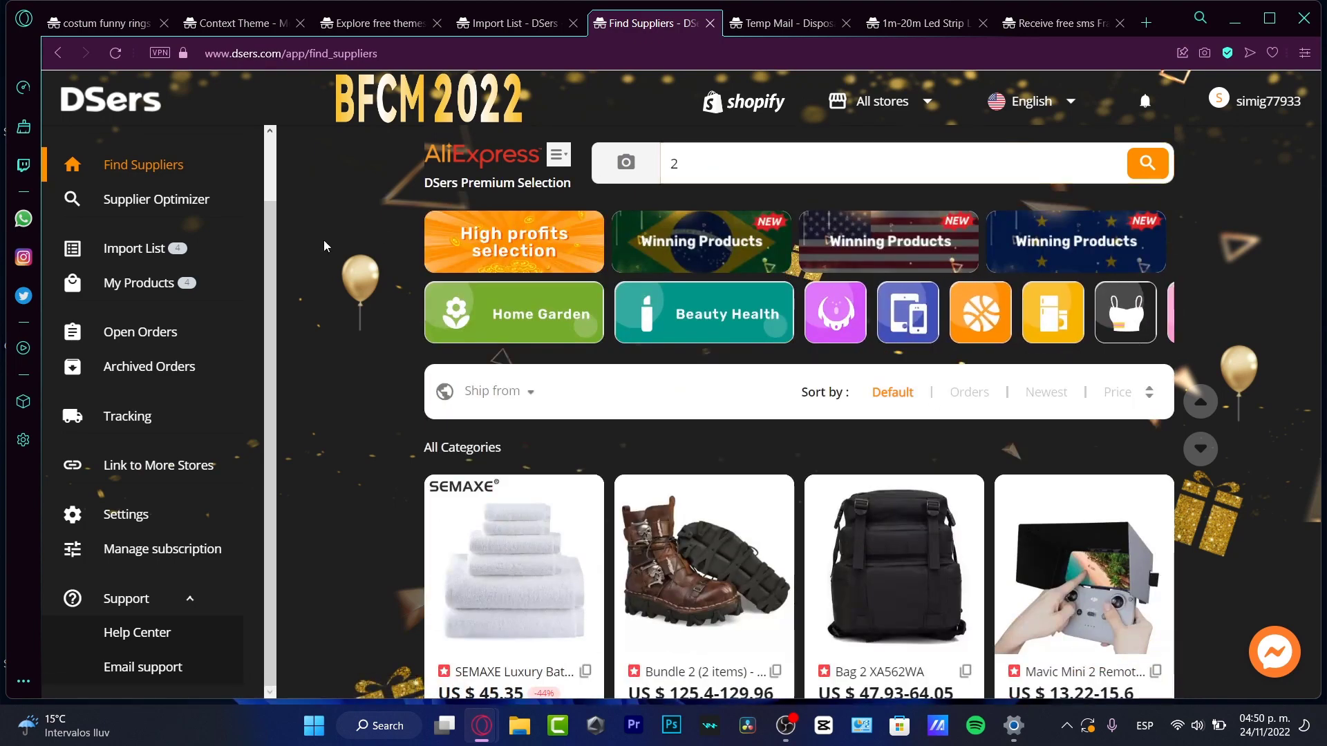
Visit DSers' Supplier Optimizer and Home pages, then open the Import List.
{"action": "left_click", "coordinate": [172, 199]}
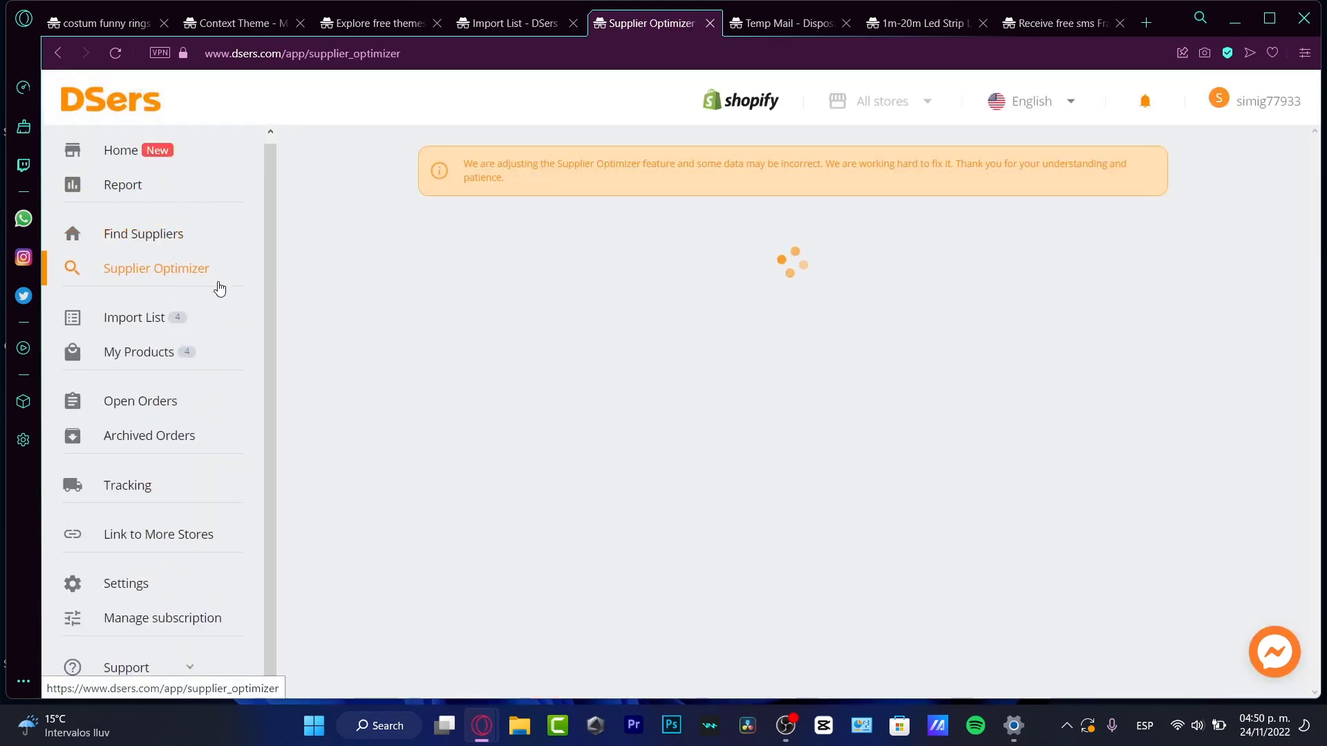
{"action": "left_click", "coordinate": [138, 156]}
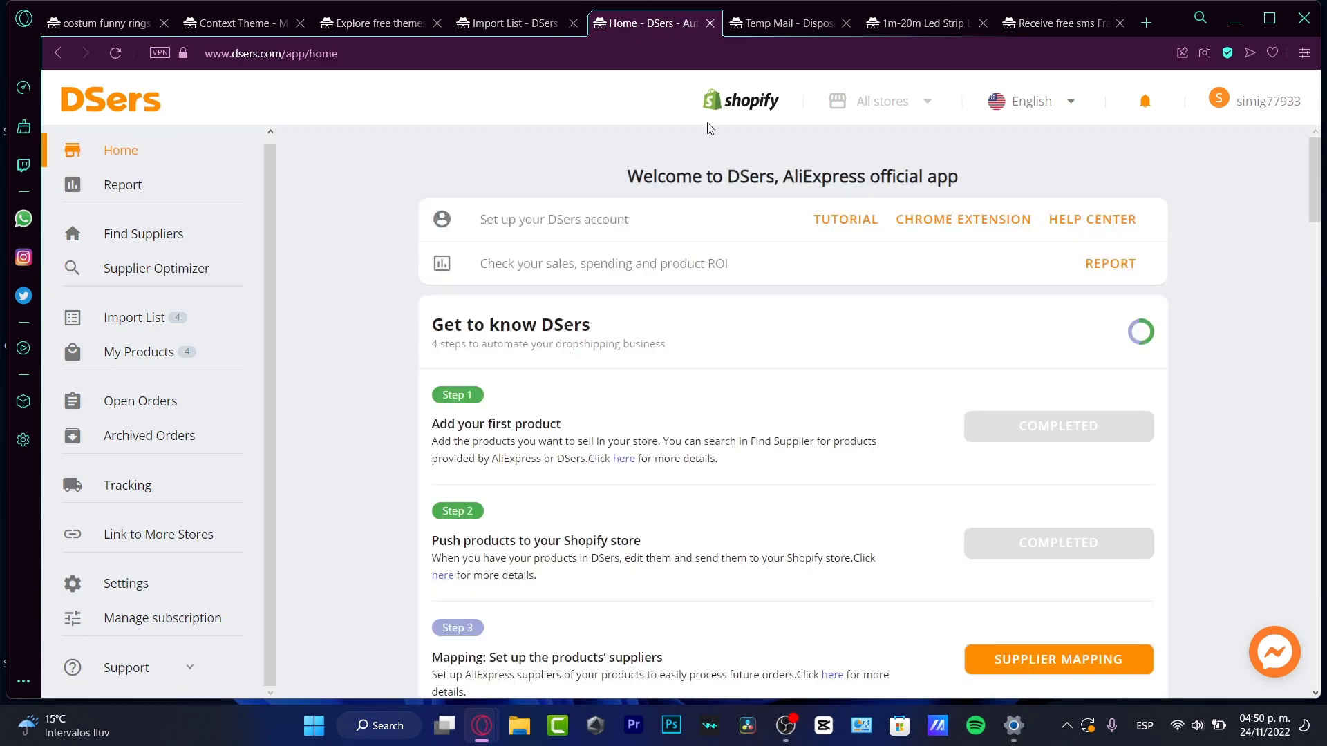
{"action": "scroll", "coordinate": [751, 350], "scroll_direction": "down", "scroll_amount": 3}
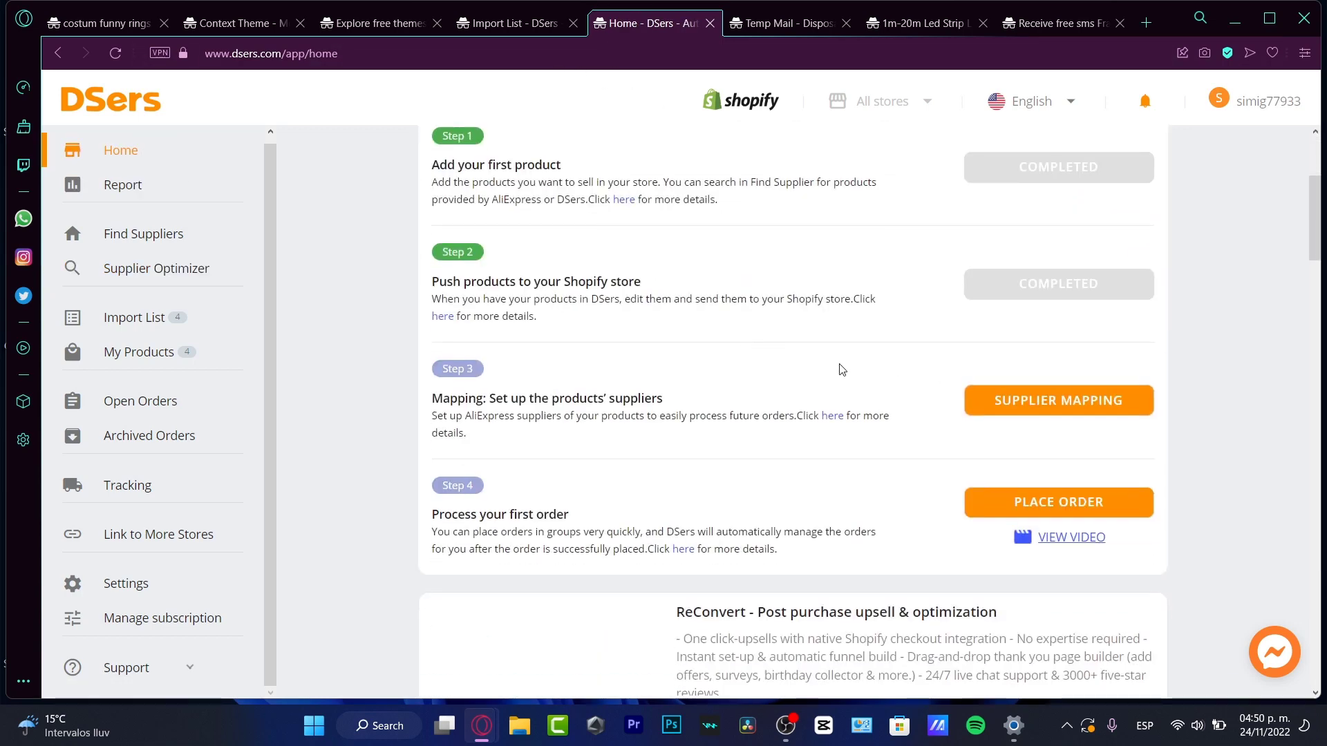
{"action": "scroll", "coordinate": [836, 374], "scroll_direction": "up", "scroll_amount": 4}
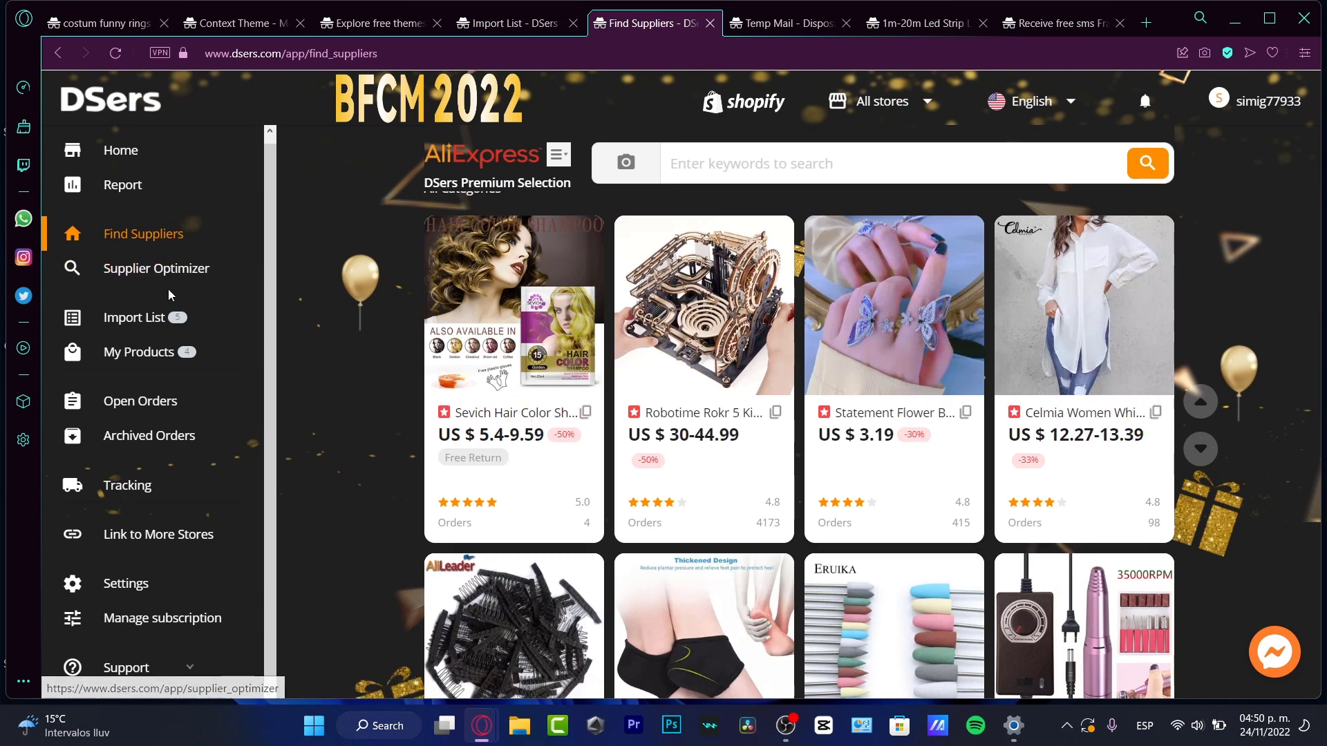
{"action": "left_click", "coordinate": [163, 318]}
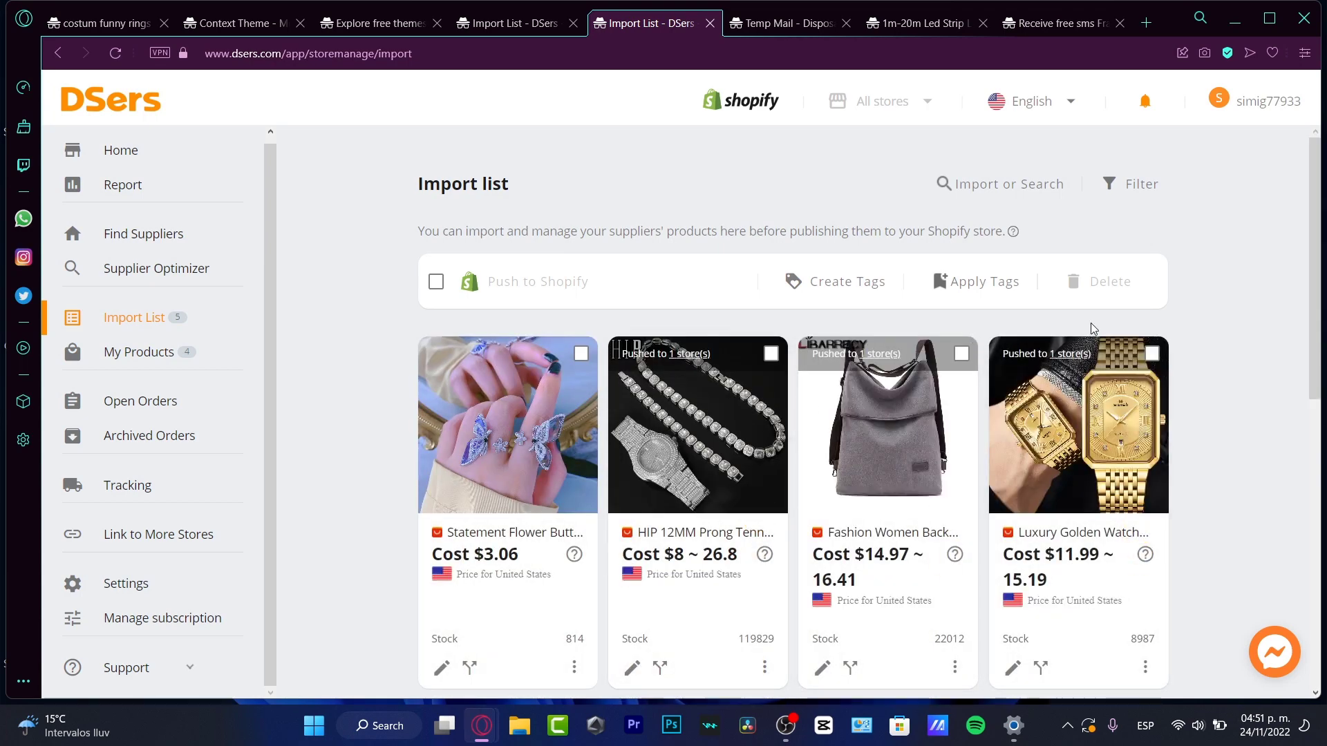
Select the Statement Flower Butterfly ring and push it to the Shopify store.
{"action": "scroll", "coordinate": [1196, 324], "scroll_direction": "down", "scroll_amount": 3}
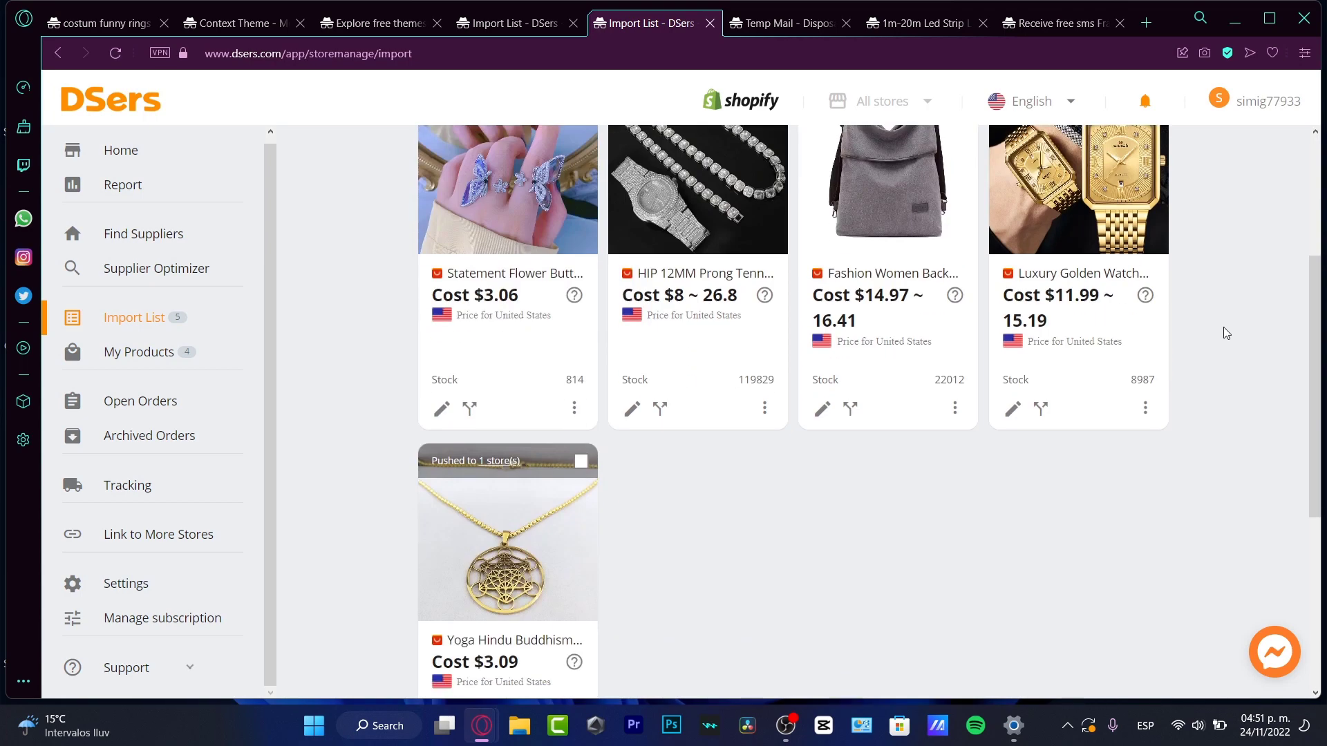
{"action": "scroll", "coordinate": [1226, 334], "scroll_direction": "up", "scroll_amount": 3}
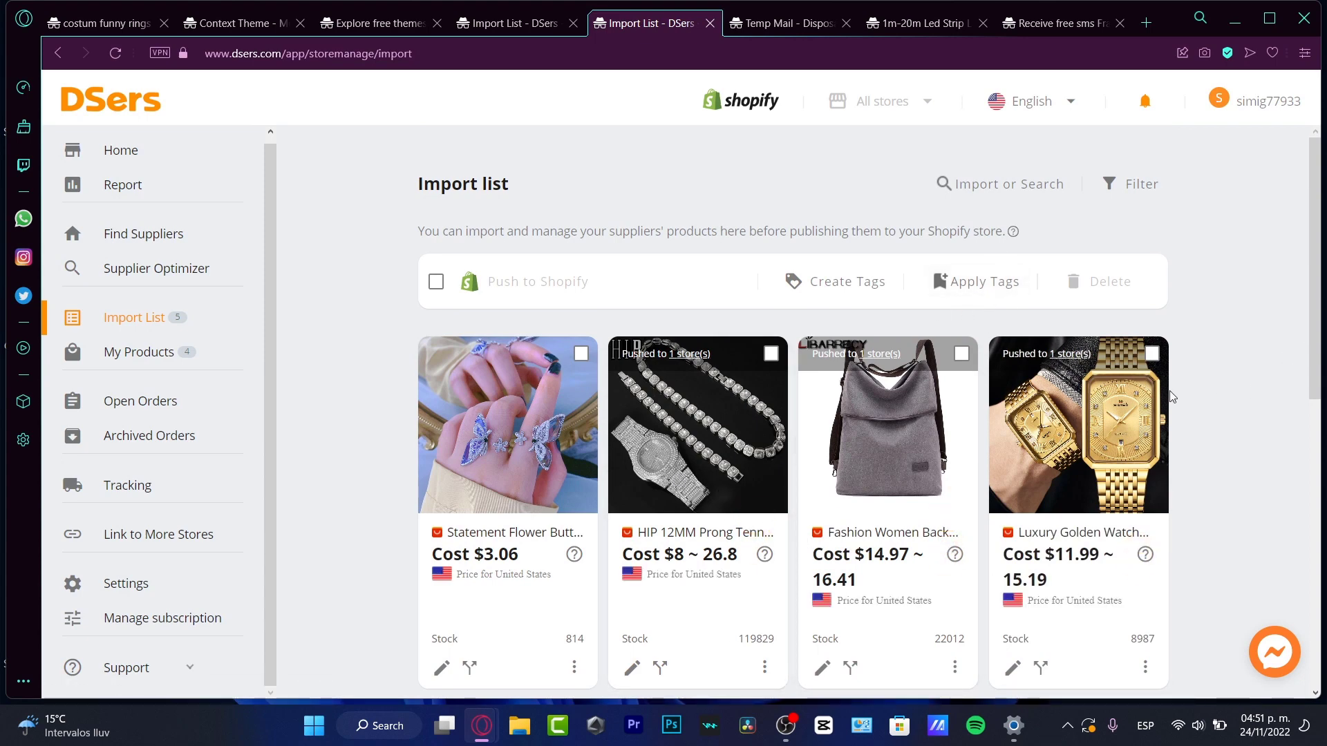
{"action": "left_click", "coordinate": [581, 355]}
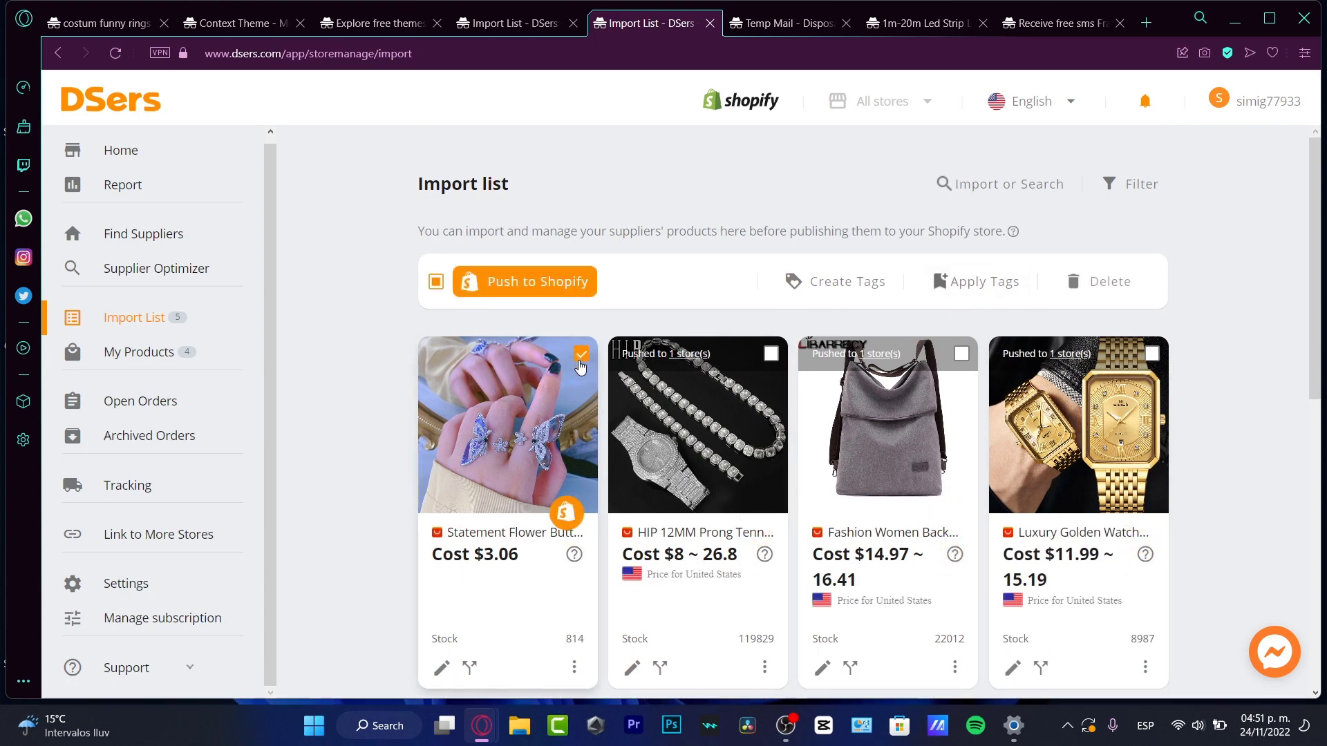
{"action": "left_click", "coordinate": [546, 285]}
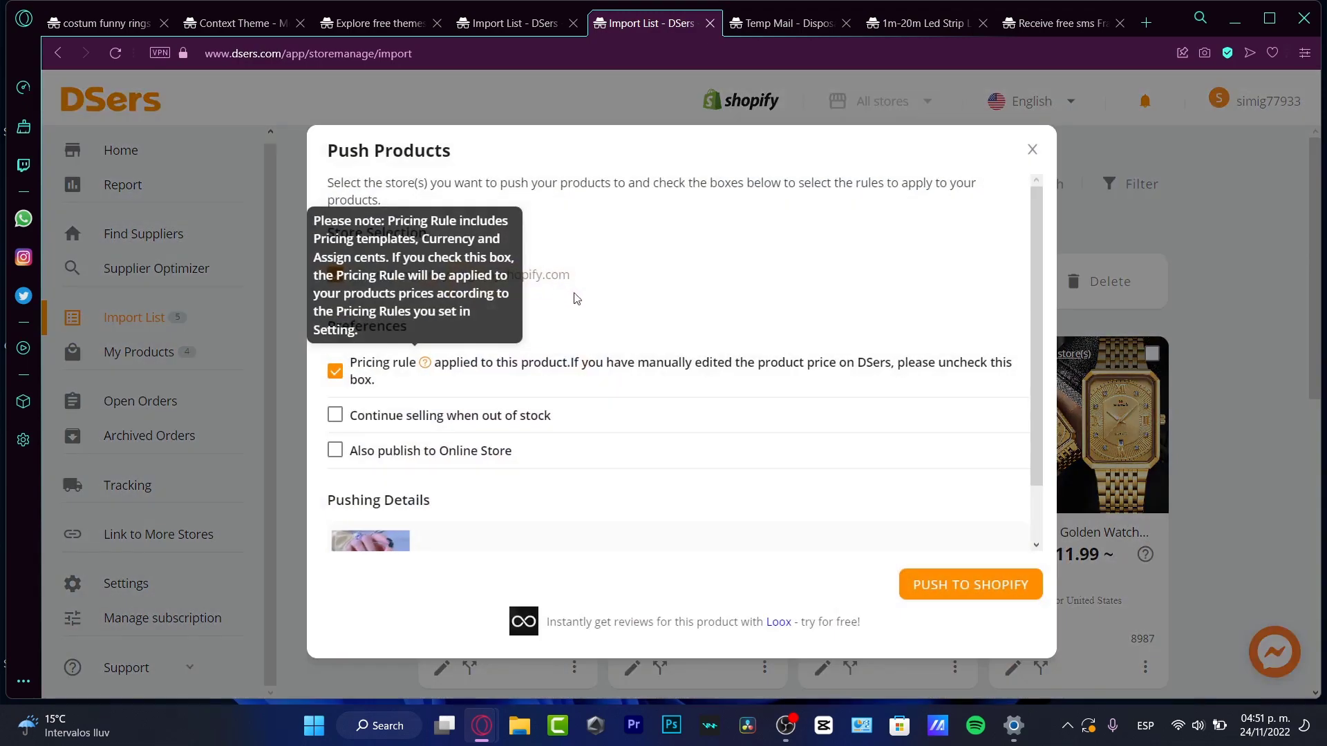
{"action": "left_click", "coordinate": [961, 587]}
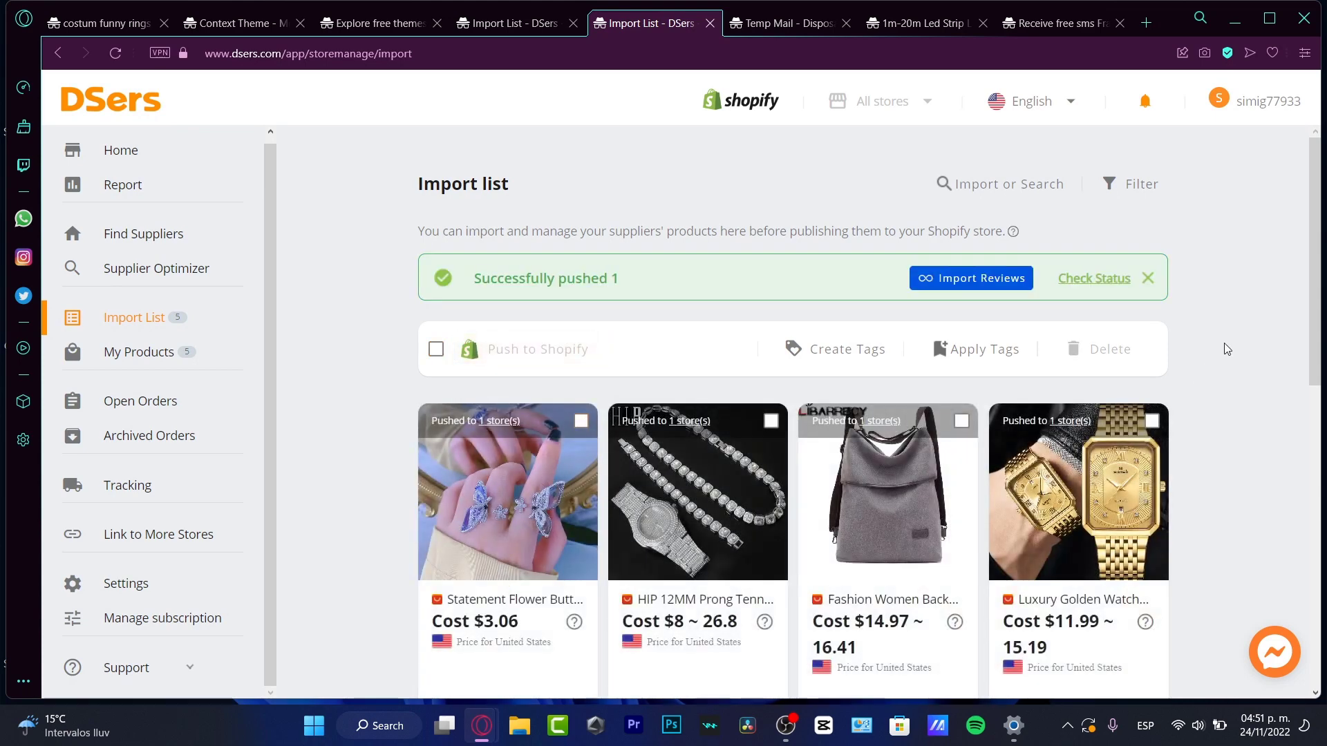
{"action": "scroll", "coordinate": [1283, 273], "scroll_direction": "down", "scroll_amount": 1}
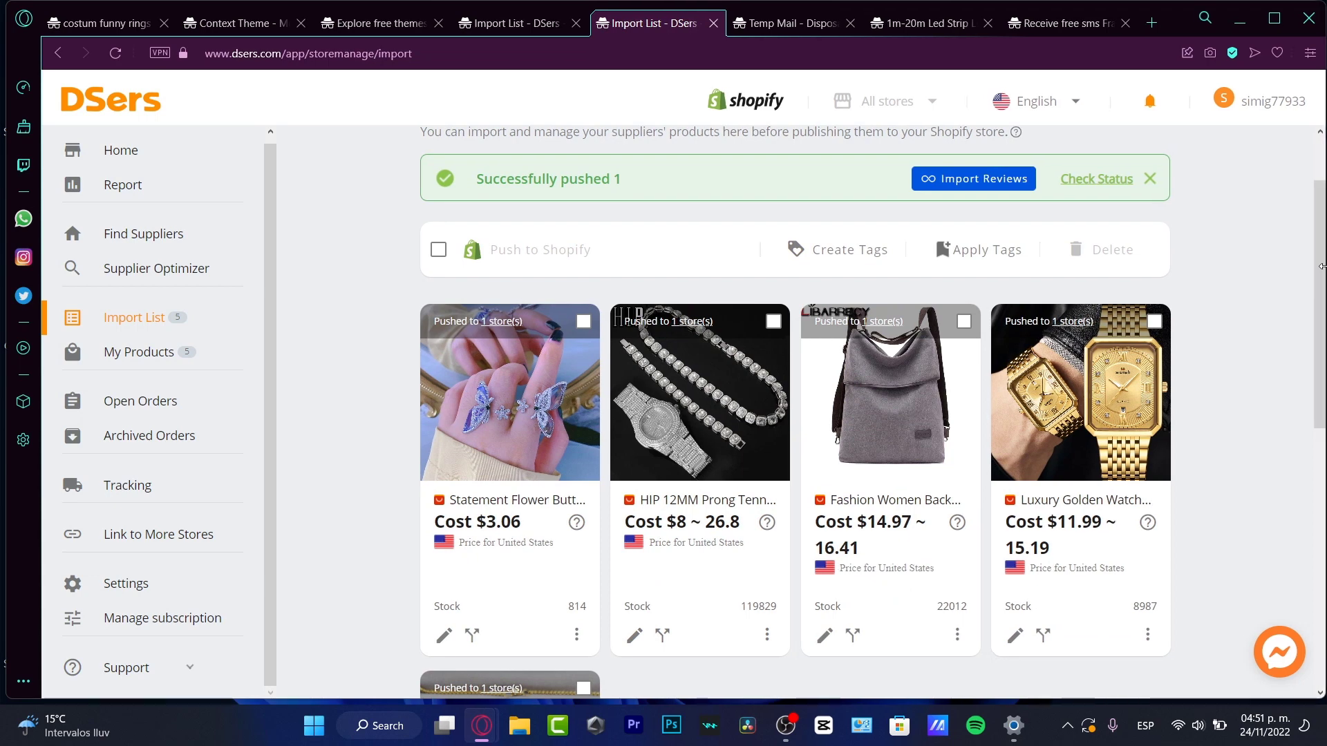
{"action": "scroll", "coordinate": [1324, 286], "scroll_direction": "down", "scroll_amount": 1}
{"action": "scroll", "coordinate": [1323, 286], "scroll_direction": "down", "scroll_amount": 1}
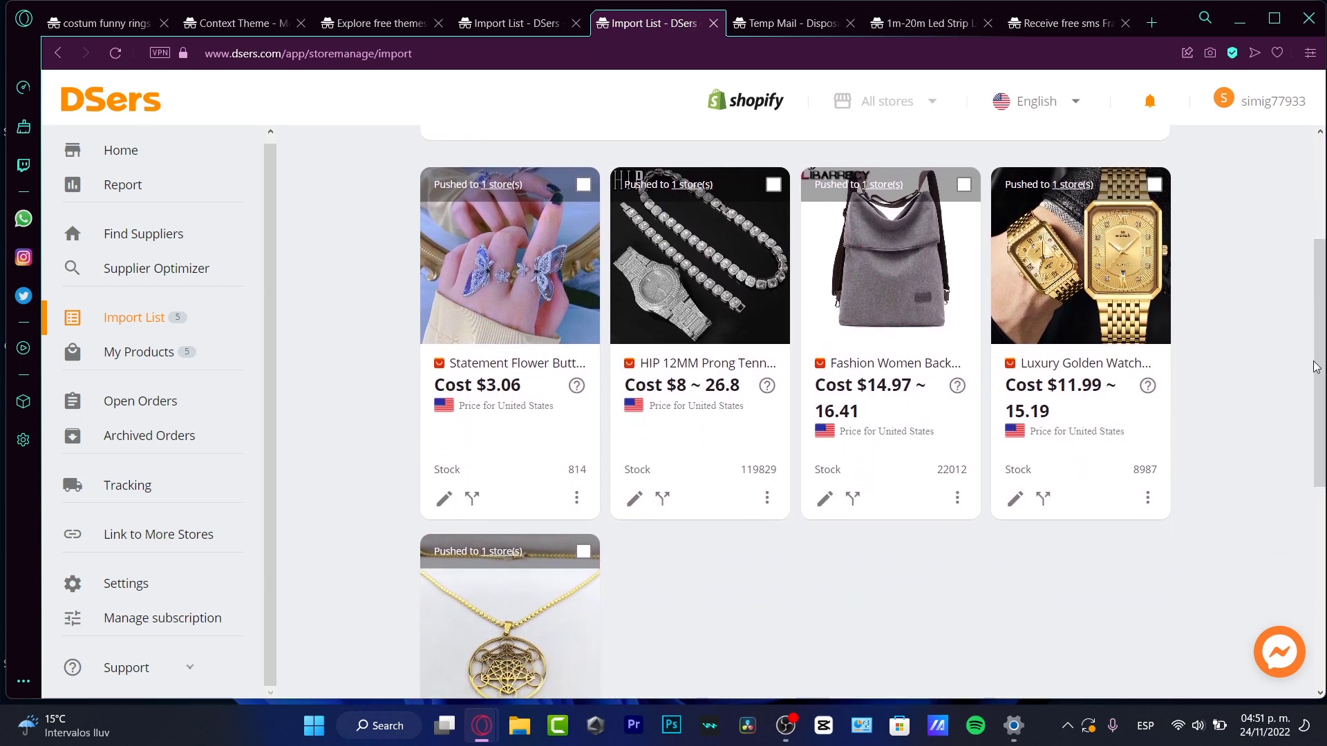
Return to the Shopify admin and close the installed apps list.
{"action": "left_click", "coordinate": [123, 30]}
{"action": "left_click", "coordinate": [328, 94]}
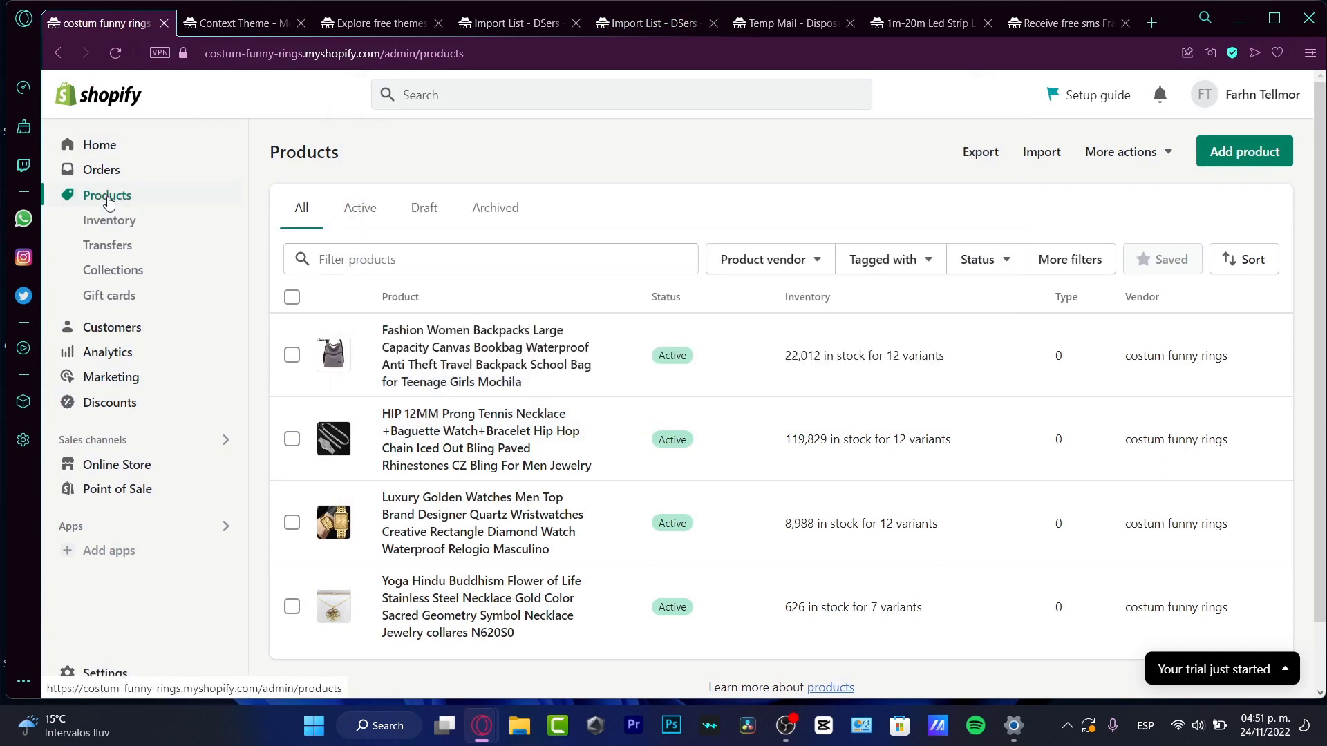
{"action": "scroll", "coordinate": [667, 379], "scroll_direction": "down", "scroll_amount": 2}
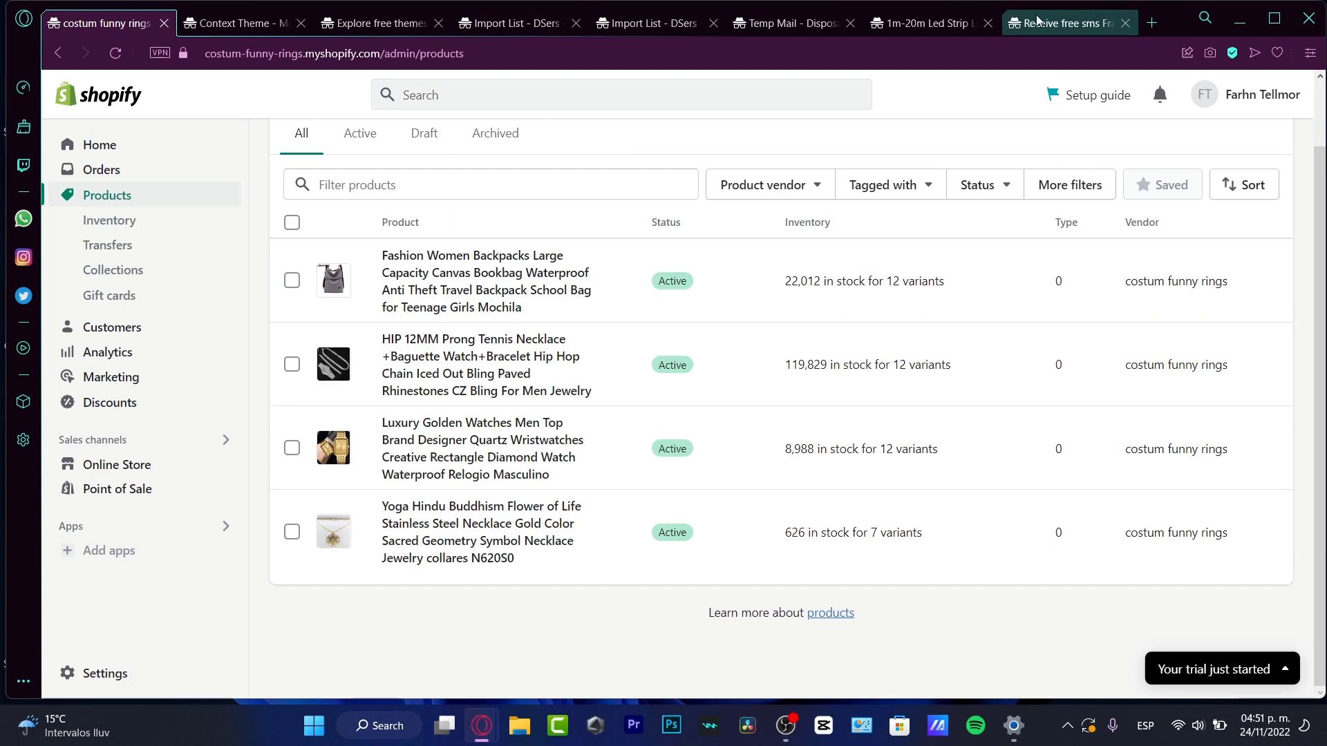
Copy the 'Successfully pushed 1' message from the DSers import list.
{"action": "left_click", "coordinate": [632, 28]}
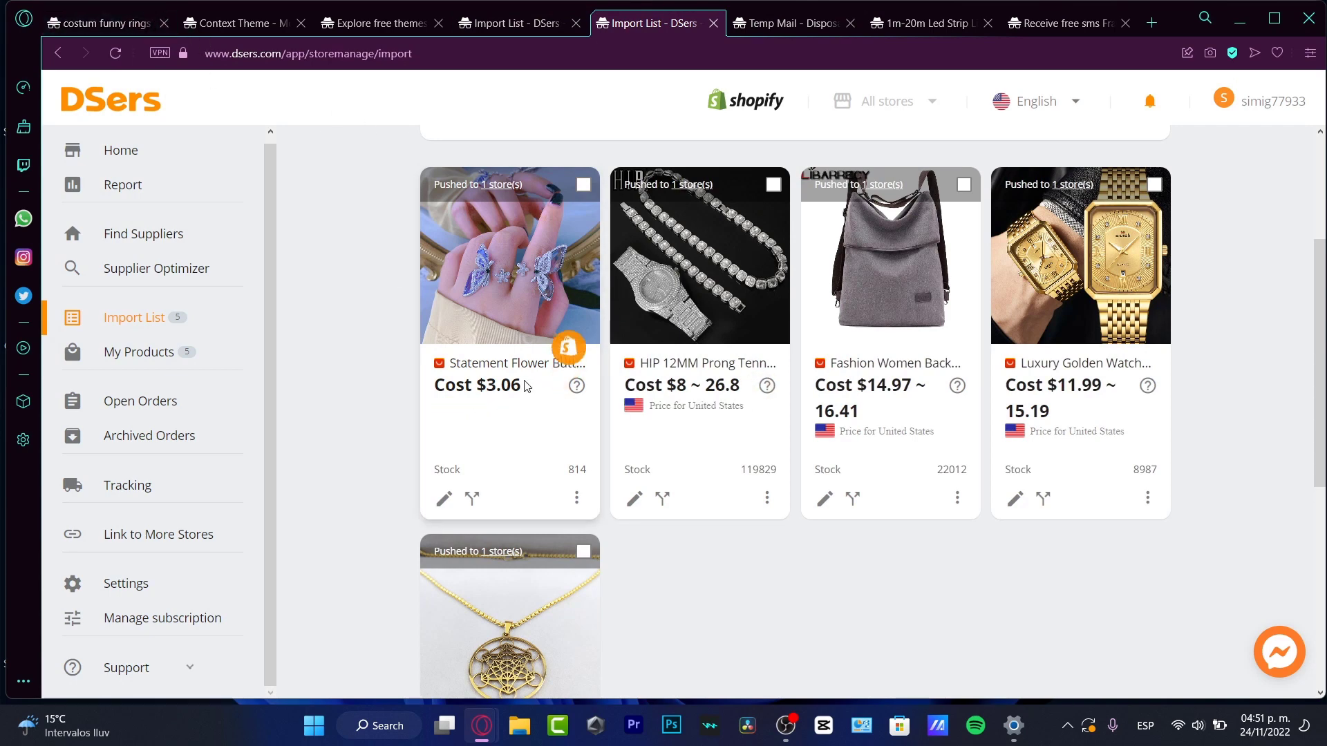
{"action": "scroll", "coordinate": [955, 331], "scroll_direction": "up", "scroll_amount": 3}
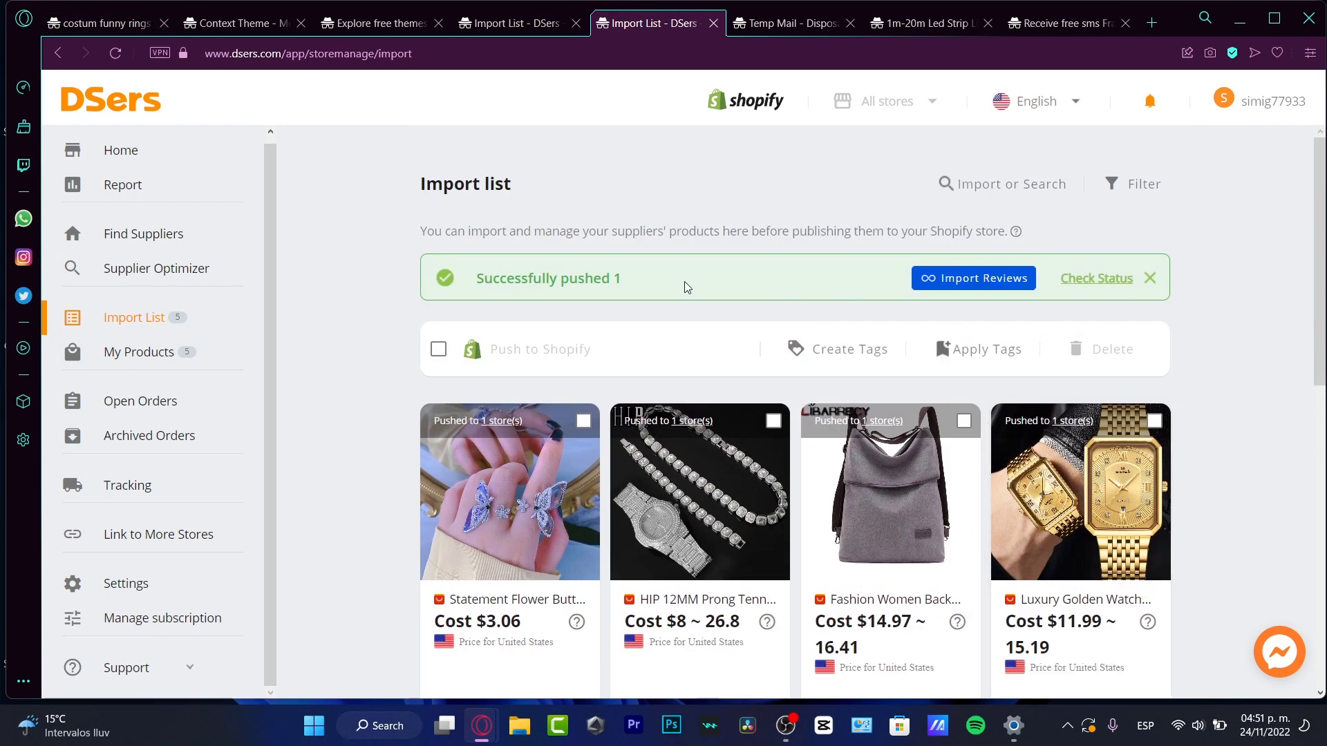
{"action": "left_click_drag", "start_coordinate": [688, 286], "coordinate": [483, 280]}
{"action": "left_click", "coordinate": [548, 243]}
Check Inventory, then reload Products to find the butterfly ring among five listings.
{"action": "left_click", "coordinate": [122, 25]}
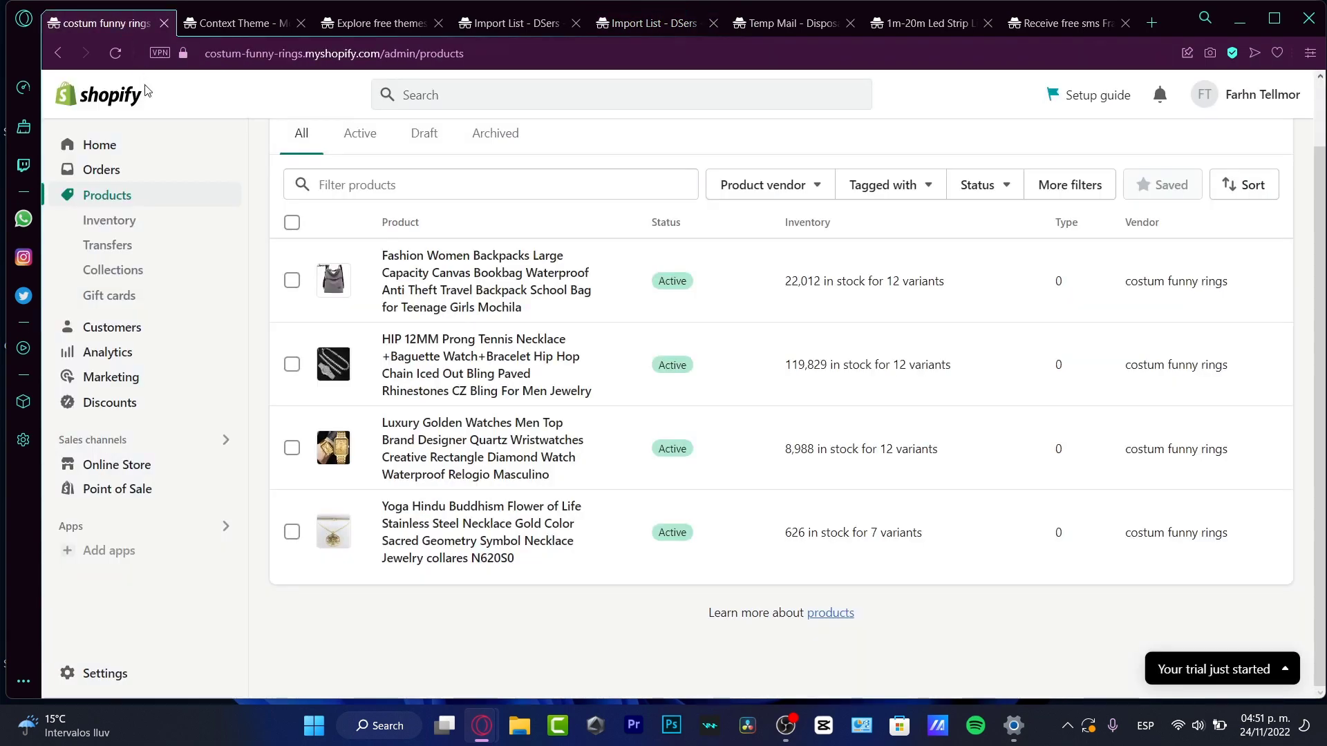
{"action": "left_click", "coordinate": [151, 223]}
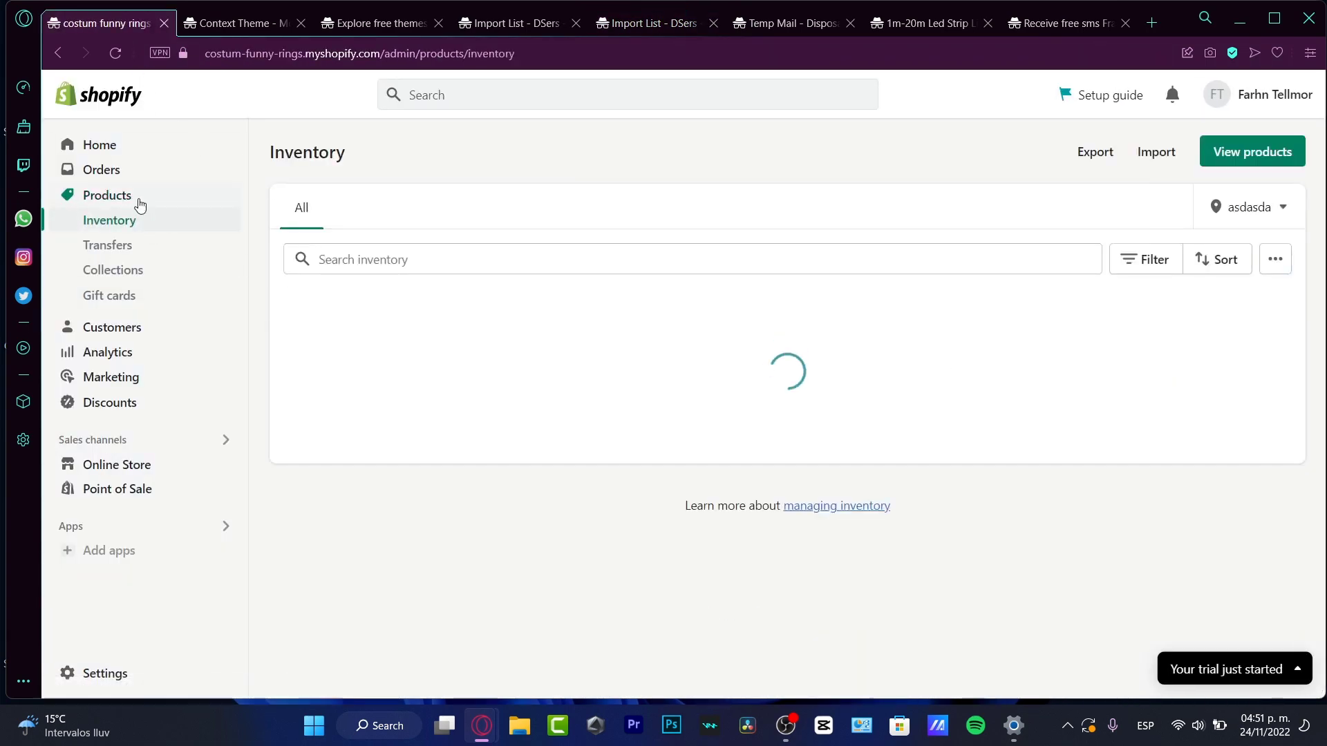
{"action": "left_click", "coordinate": [140, 203]}
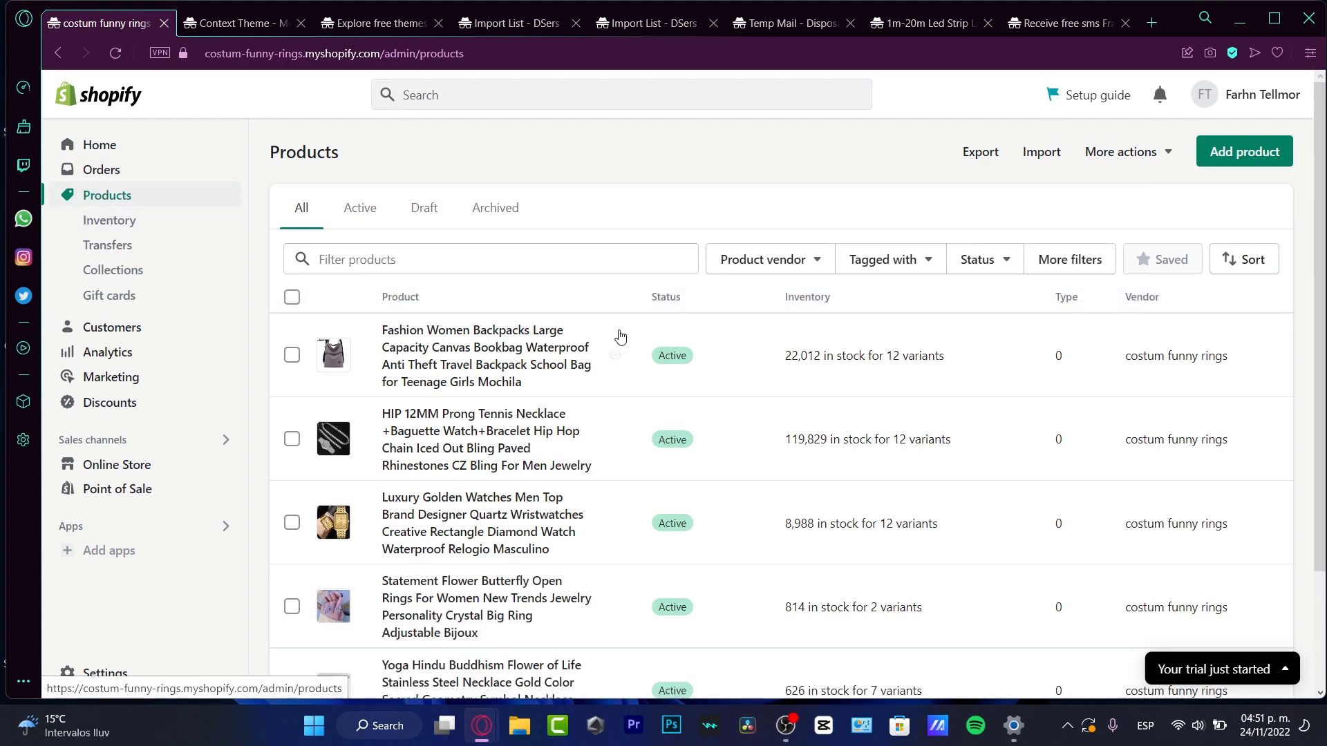
{"action": "scroll", "coordinate": [625, 348], "scroll_direction": "down", "scroll_amount": 2}
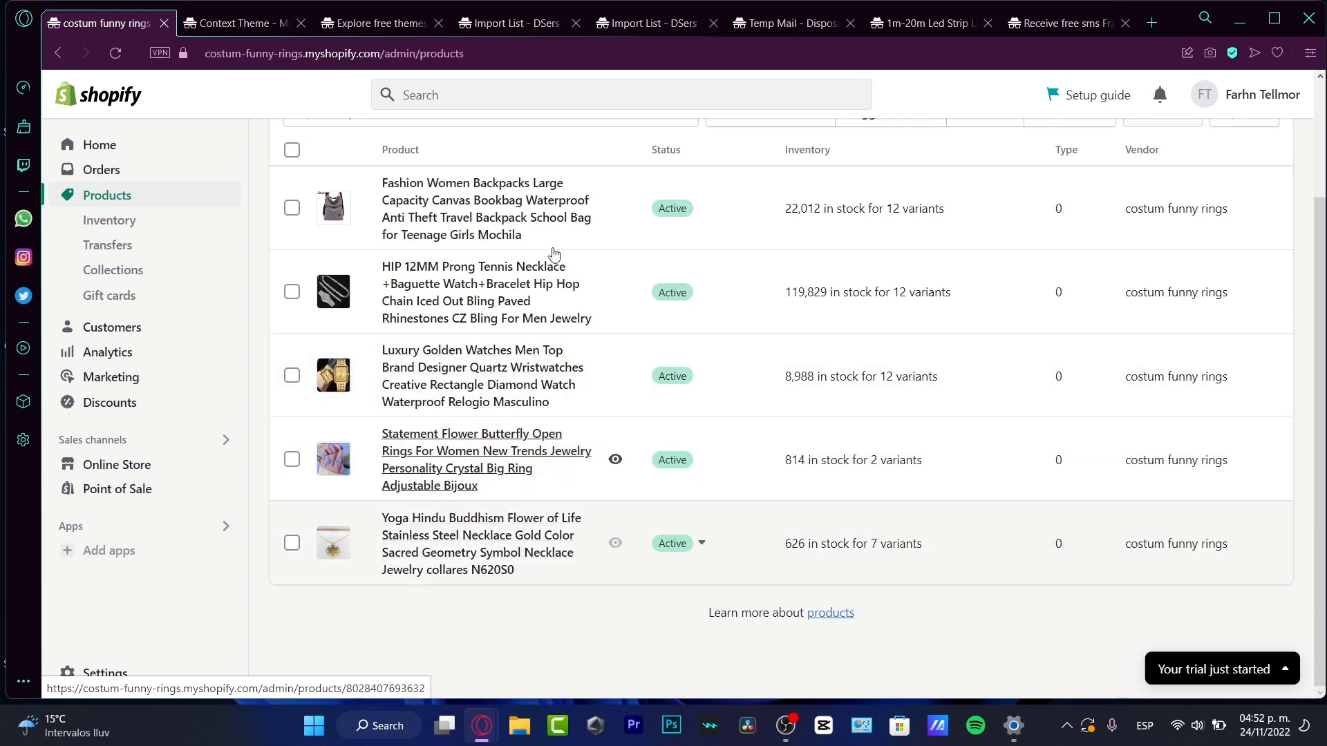
{"action": "scroll", "coordinate": [519, 513], "scroll_direction": "up", "scroll_amount": 2}
{"action": "scroll", "coordinate": [519, 513], "scroll_direction": "down", "scroll_amount": 1}
{"action": "scroll", "coordinate": [520, 512], "scroll_direction": "down", "scroll_amount": 1}
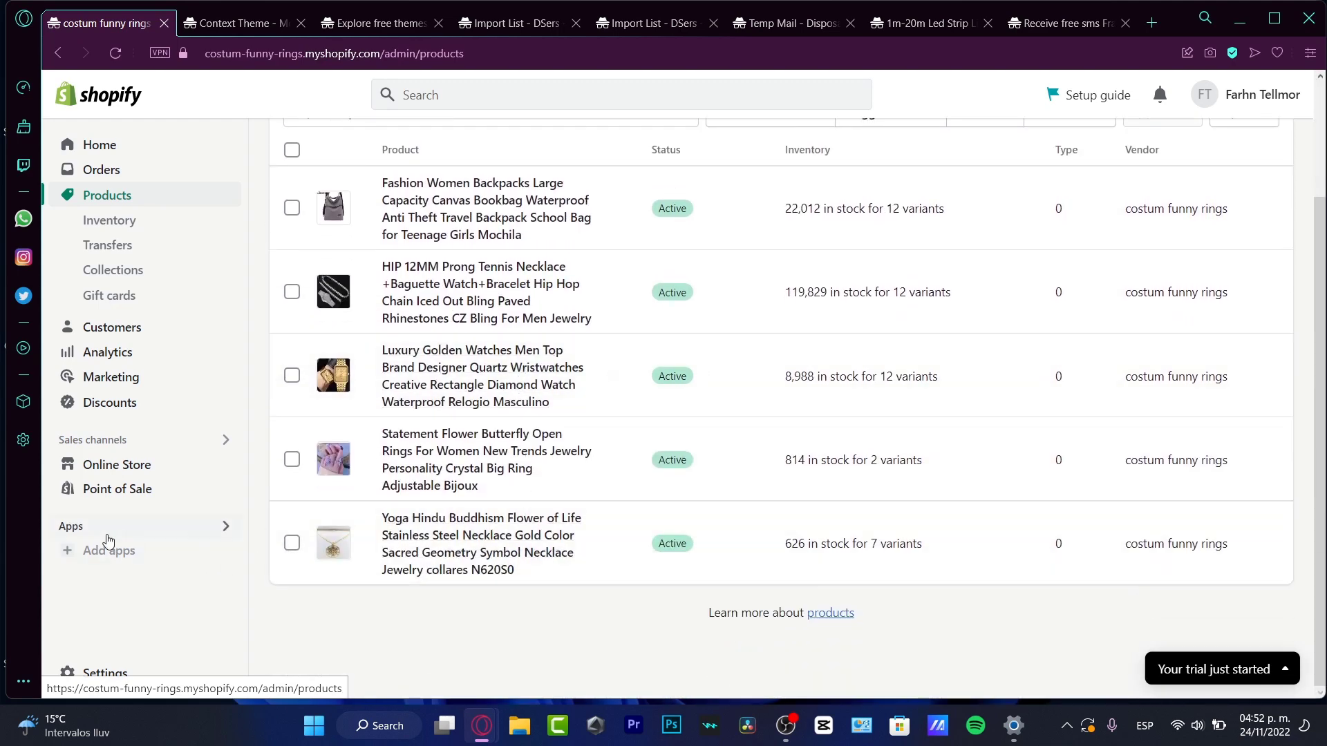
Open Bundler - Product Bundles via the 'bund' app search and dismiss its tutorial video.
{"action": "left_click", "coordinate": [72, 529]}
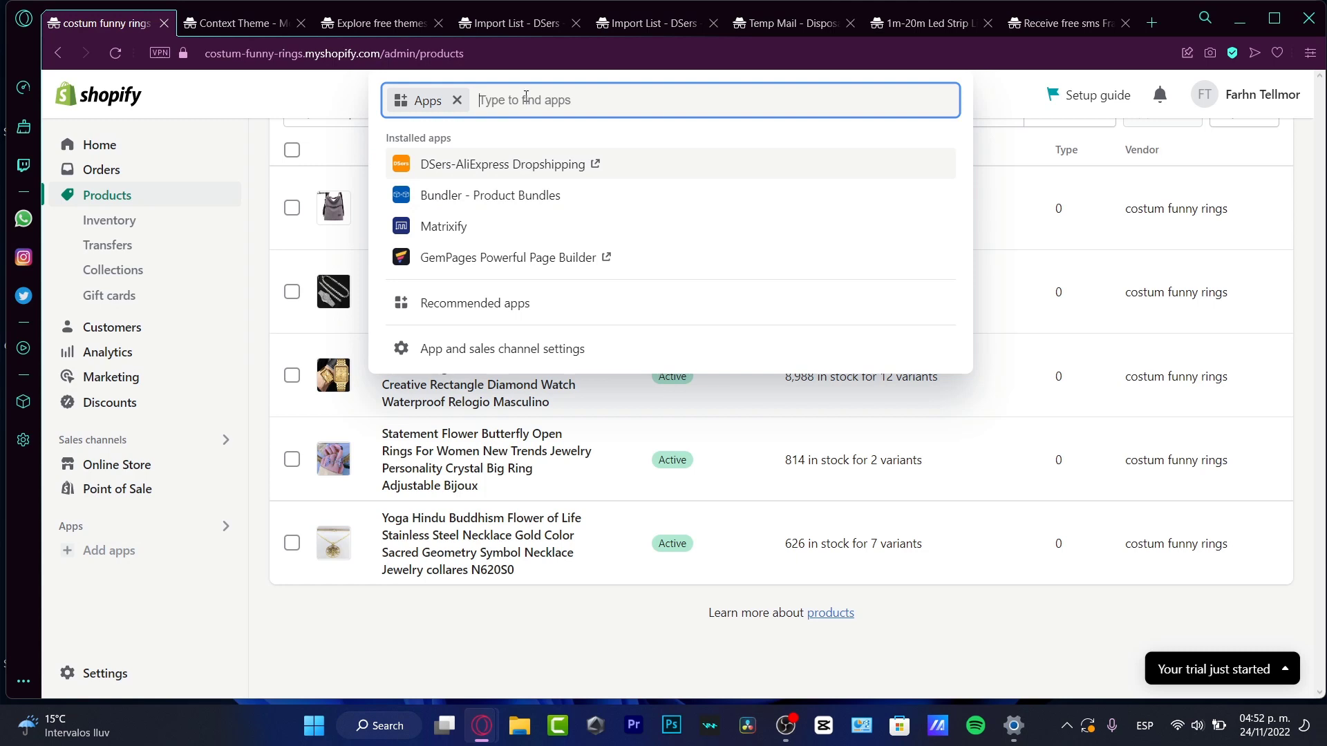
{"action": "type", "text": "bundler"}
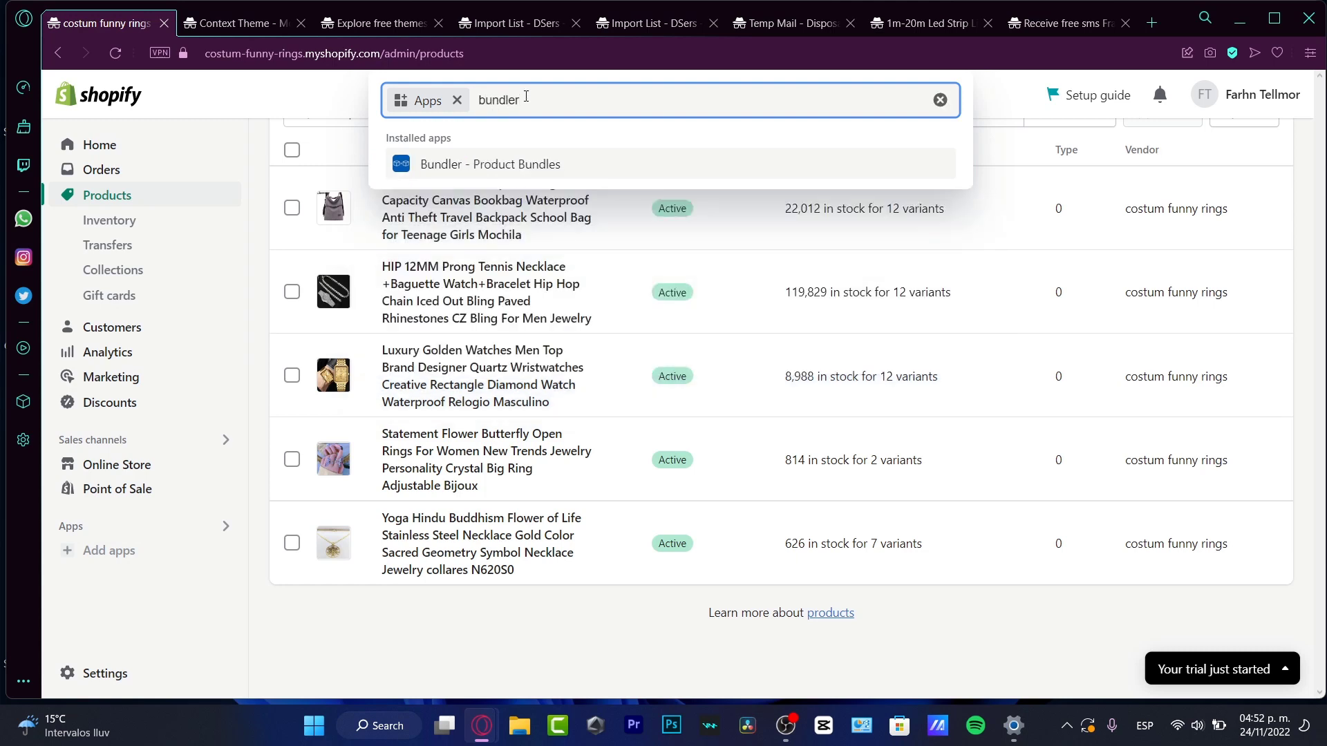
{"action": "key", "text": "Return"}
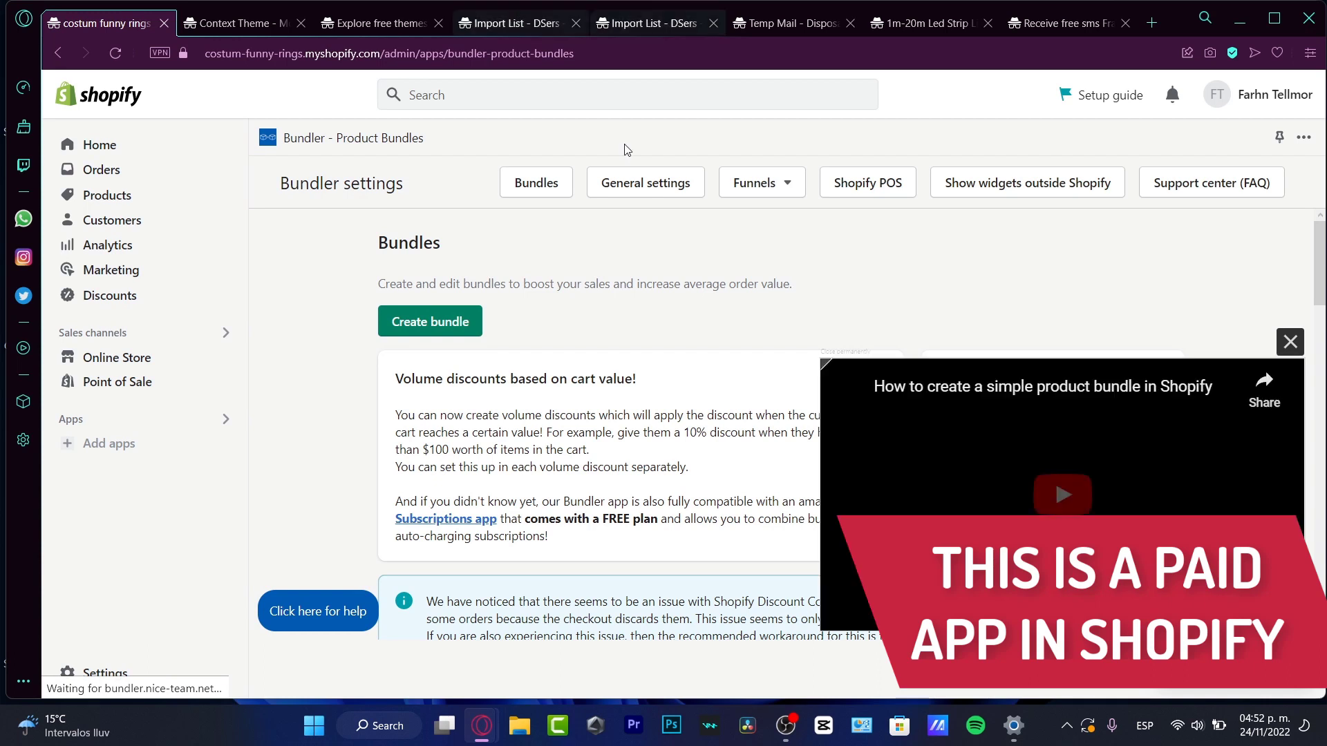
{"action": "left_click", "coordinate": [1288, 346]}
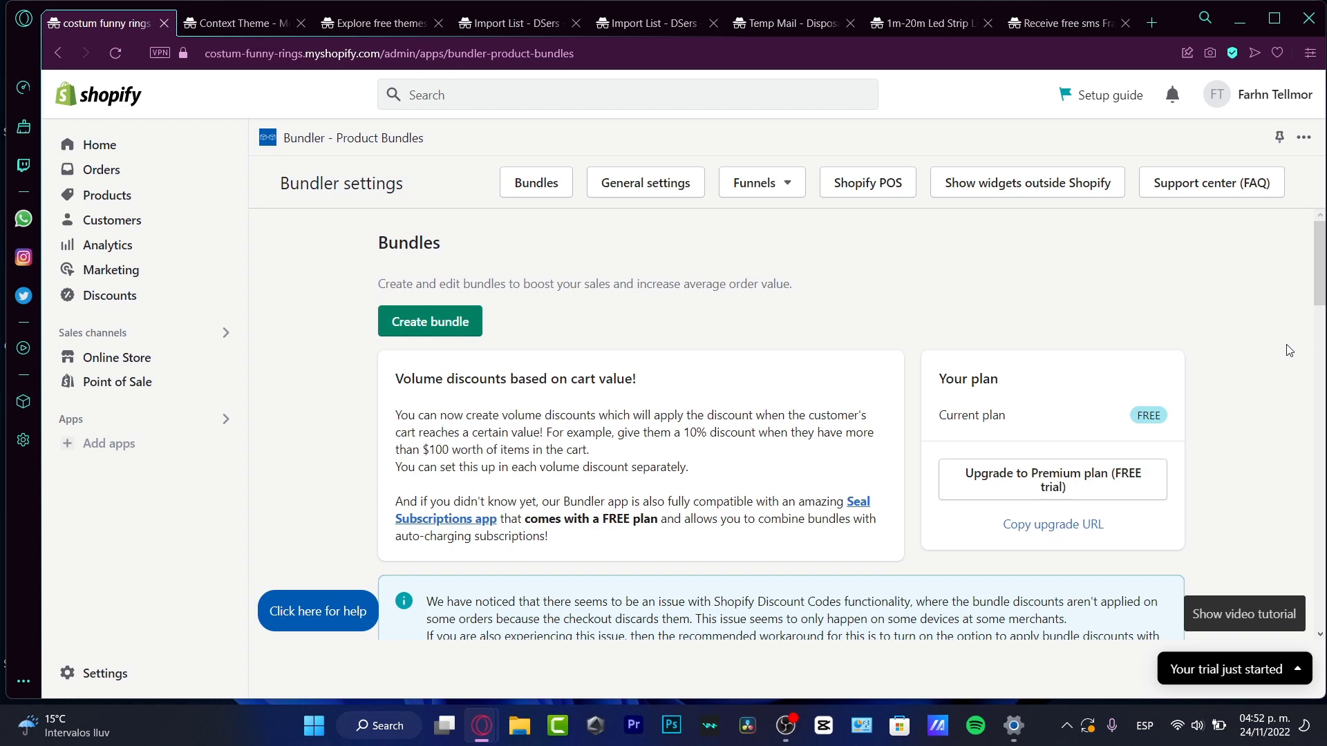
Open and close Bundler's '...' options menu and look over the bundle presets.
{"action": "left_click", "coordinate": [469, 314]}
{"action": "left_click", "coordinate": [1305, 139]}
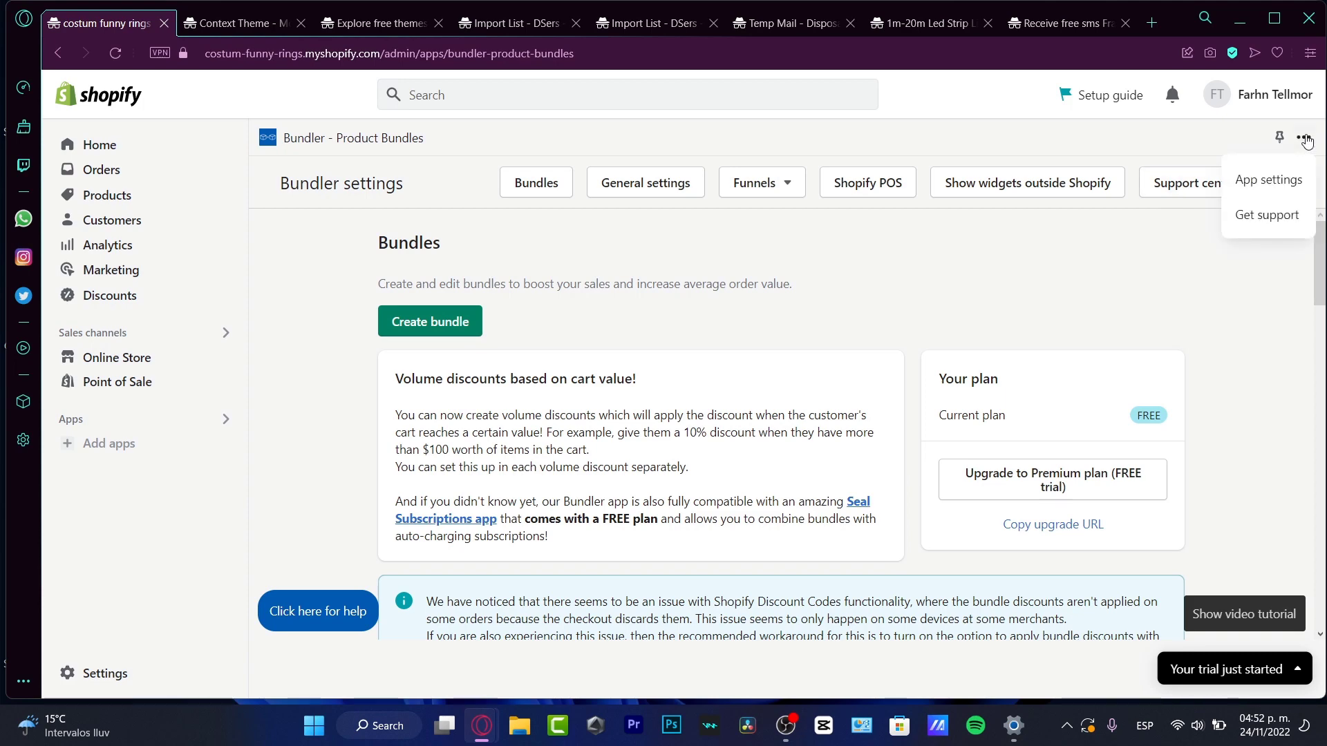
{"action": "left_click", "coordinate": [538, 184]}
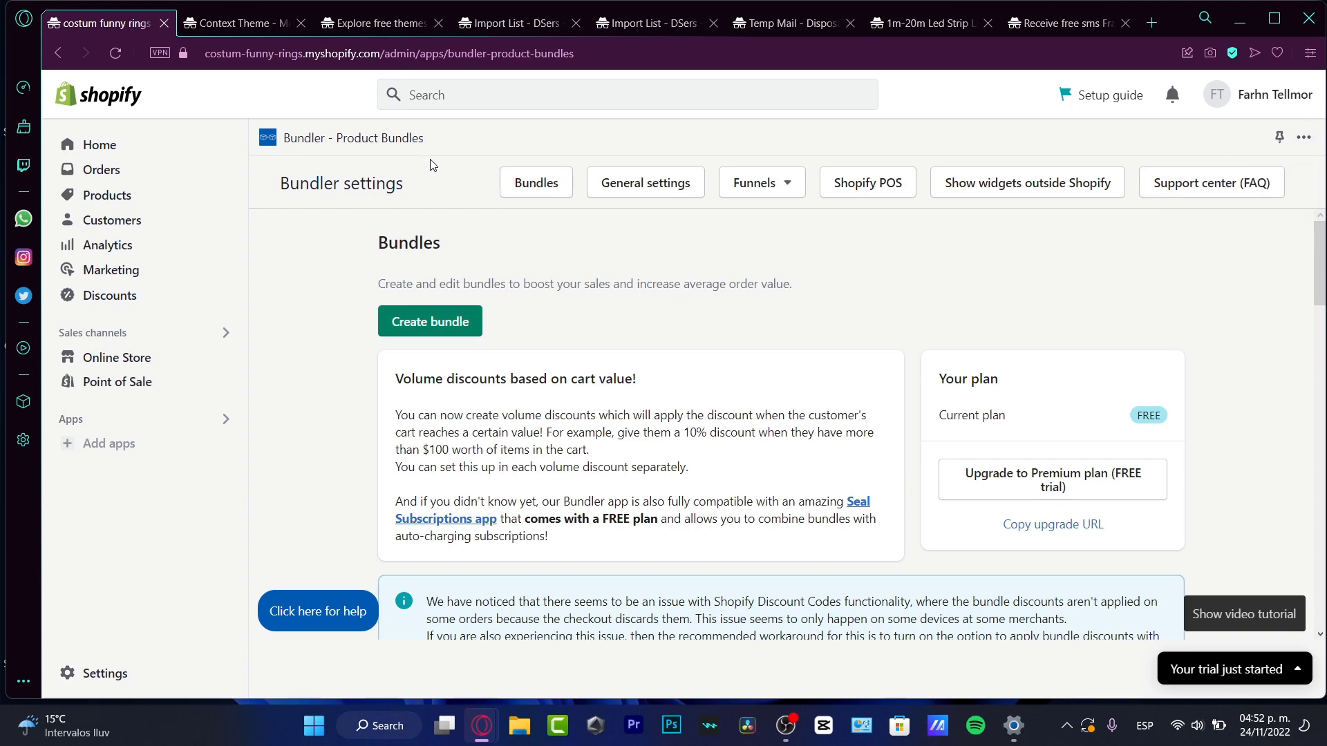
{"action": "scroll", "coordinate": [689, 307], "scroll_direction": "down", "scroll_amount": 5}
{"action": "scroll", "coordinate": [688, 308], "scroll_direction": "up", "scroll_amount": 5}
{"action": "scroll", "coordinate": [764, 439], "scroll_direction": "down", "scroll_amount": 10}
{"action": "scroll", "coordinate": [764, 439], "scroll_direction": "up", "scroll_amount": 10}
Start a new bundle, bringing up the bundle preset picker.
{"action": "left_click", "coordinate": [459, 327]}
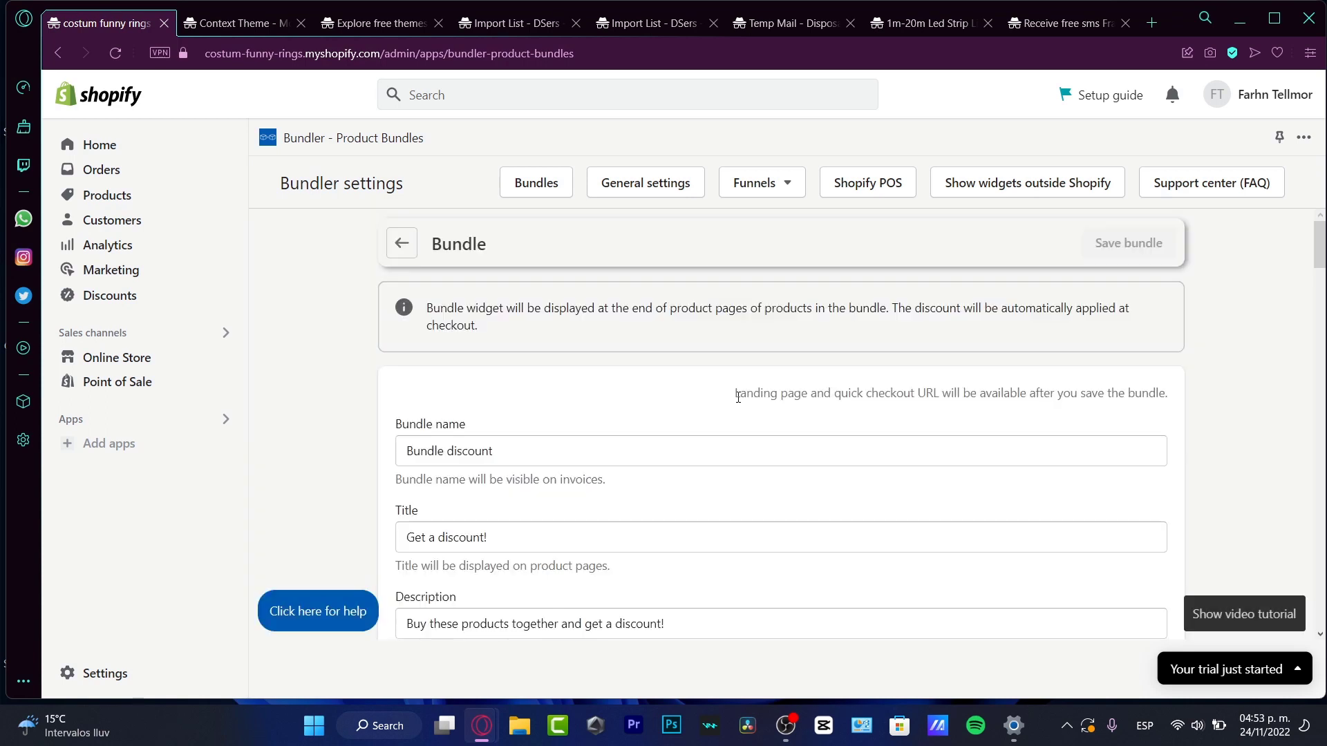
Choose the Classic bundle preset and name it 'All in 1 (the complete box)'.
{"action": "left_click", "coordinate": [706, 387]}
{"action": "scroll", "coordinate": [1320, 263], "scroll_direction": "down", "scroll_amount": 1}
{"action": "scroll", "coordinate": [1320, 263], "scroll_direction": "down", "scroll_amount": 1}
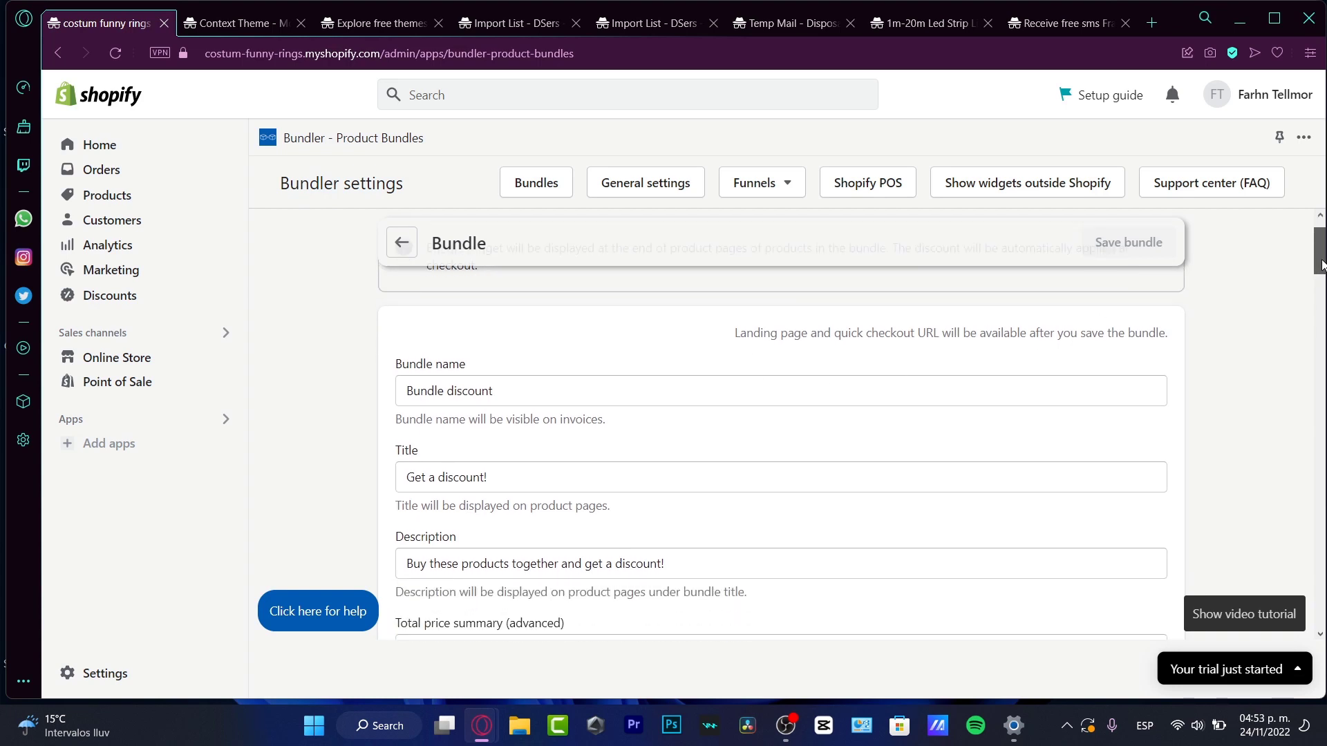
{"action": "triple_click", "coordinate": [559, 396]}
{"action": "type", "text": "All in"}
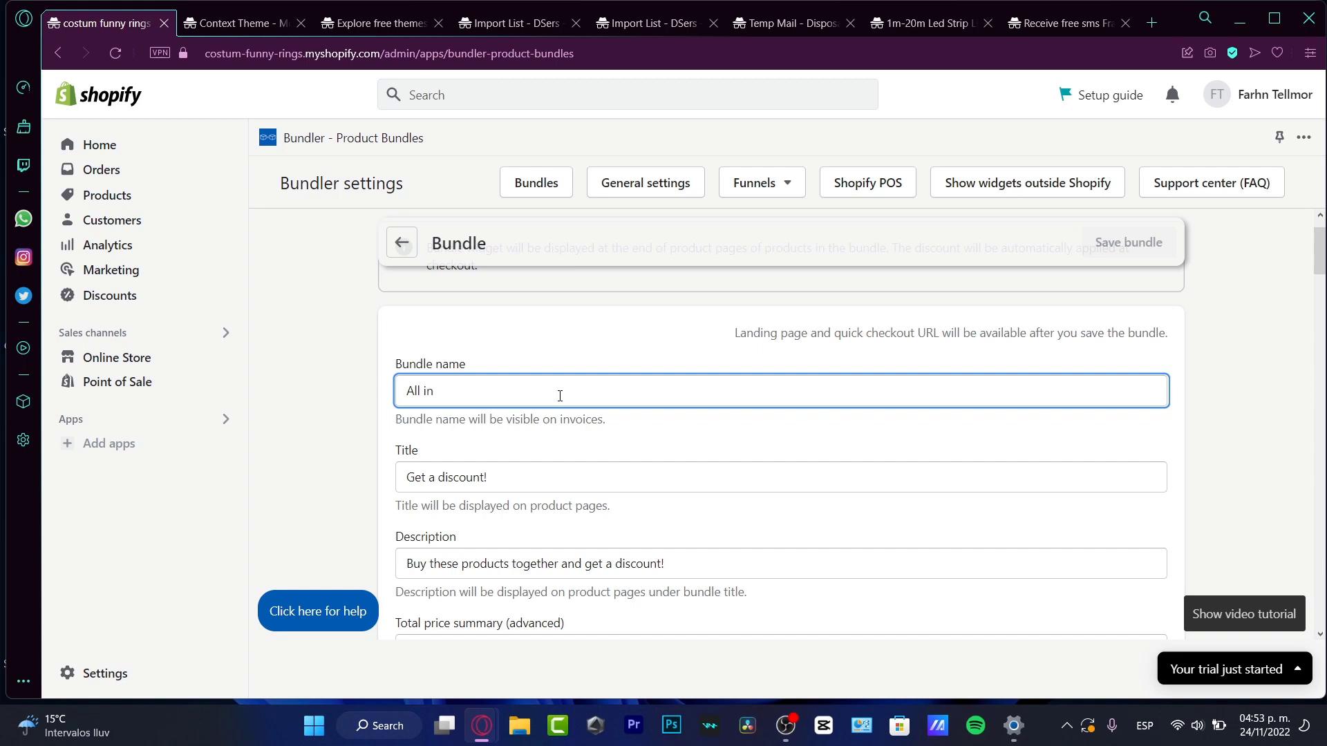
{"action": "type", "text": " 1 (the complete box"}
Extend the title to 'Get a discount for this amazing box!' and add 'huge' to the description.
{"action": "left_click", "coordinate": [521, 474]}
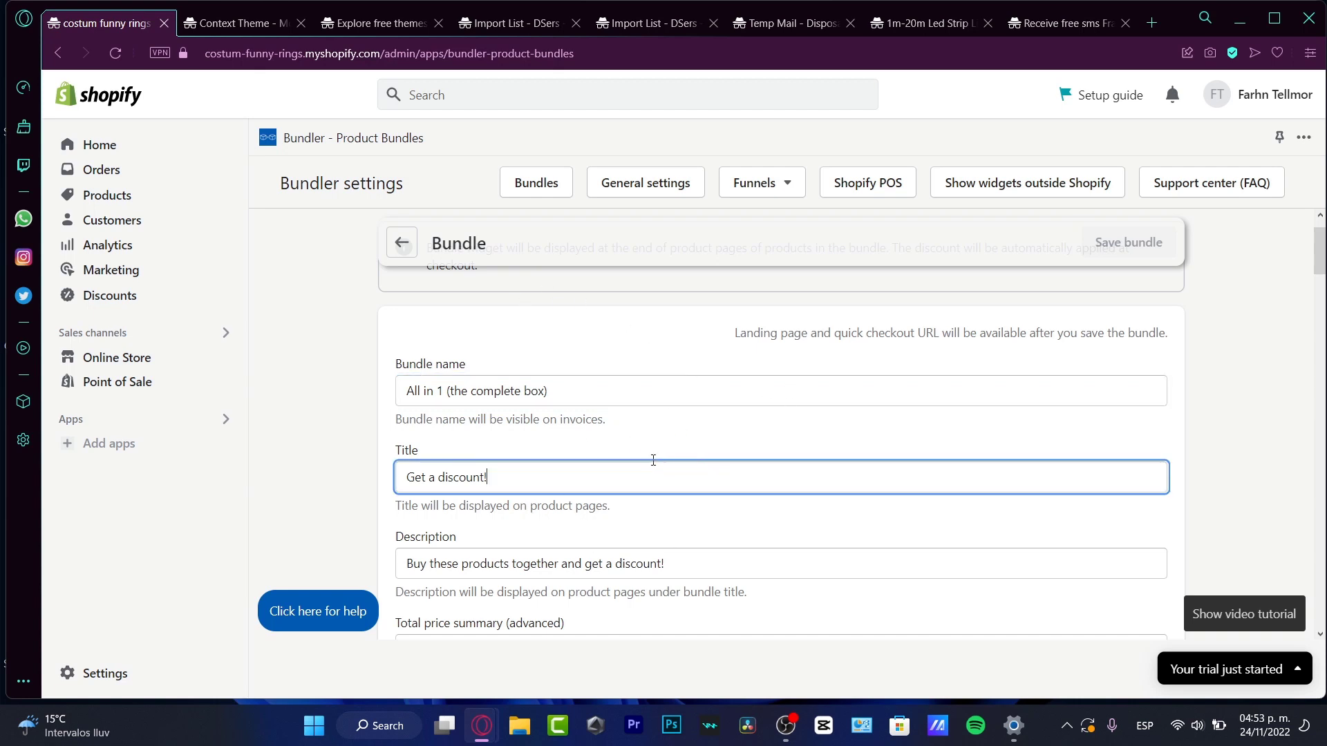
{"action": "scroll", "coordinate": [690, 403], "scroll_direction": "down", "scroll_amount": 3}
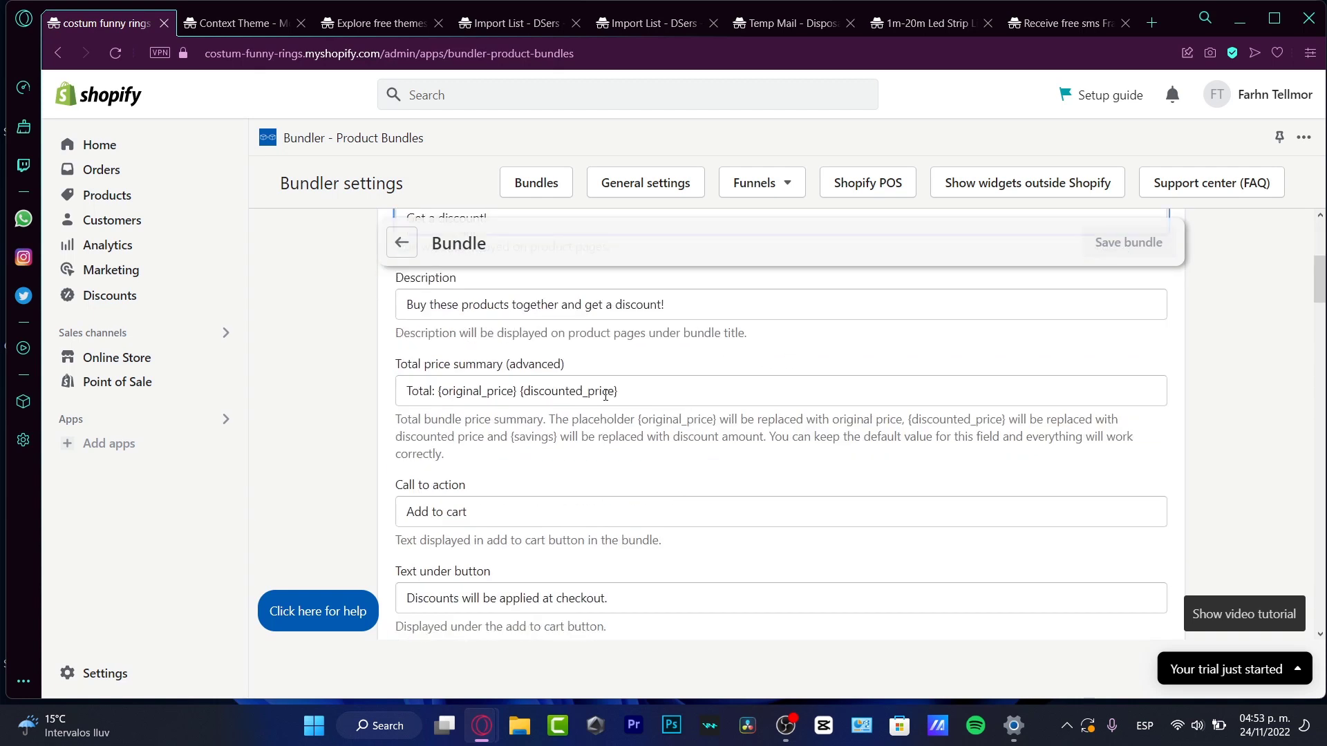
{"action": "scroll", "coordinate": [538, 476], "scroll_direction": "up", "scroll_amount": 3}
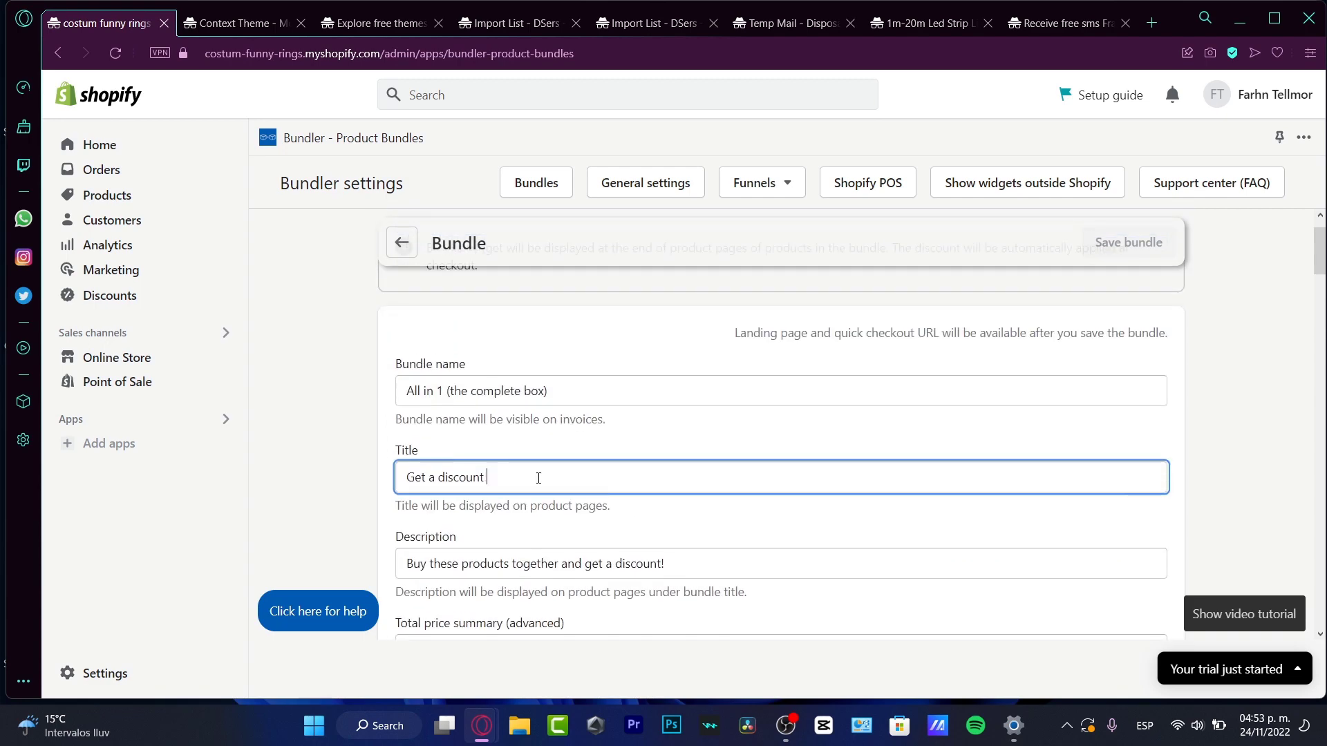
{"action": "type", "text": "for this amazing box!"}
{"action": "left_click", "coordinate": [621, 563]}
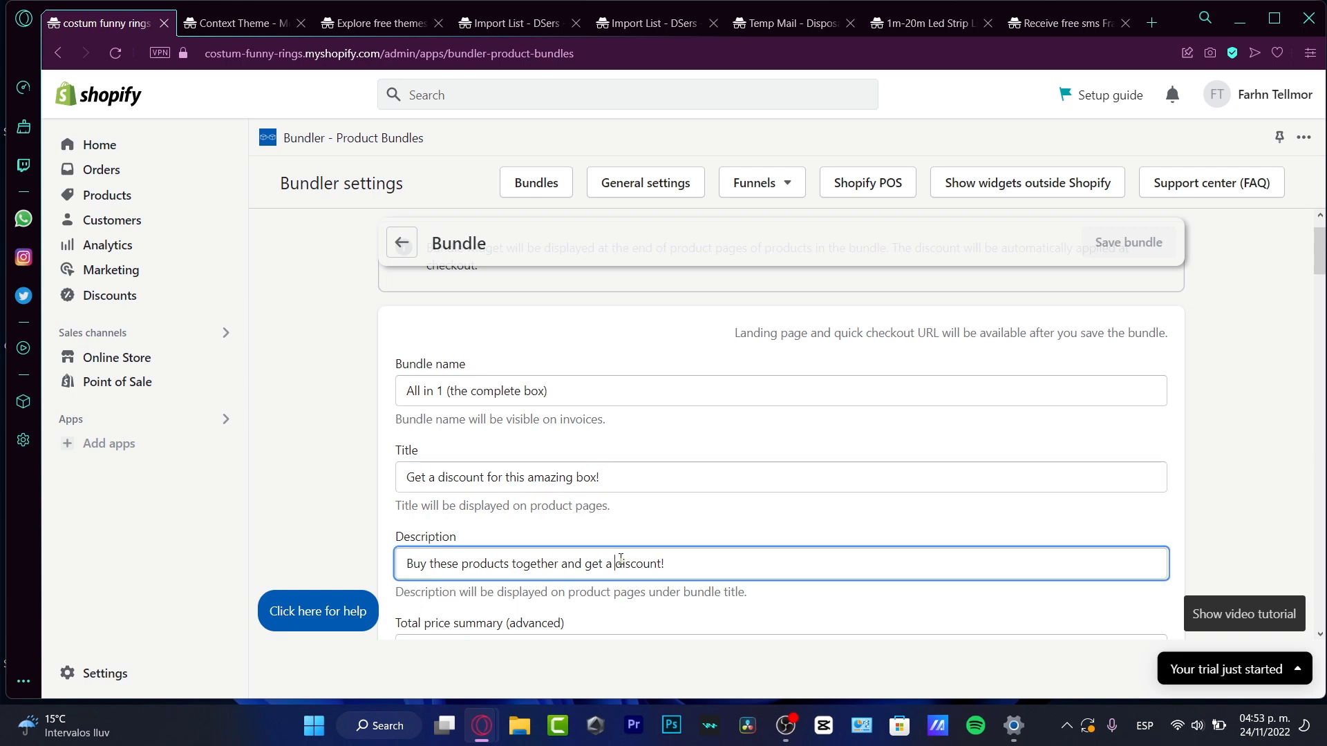
{"action": "type", "text": "huge"}
Review the total price summary, call-to-action and checkout discount note texts, leaving them unchanged.
{"action": "left_click_drag", "start_coordinate": [1322, 258], "coordinate": [1322, 279]}
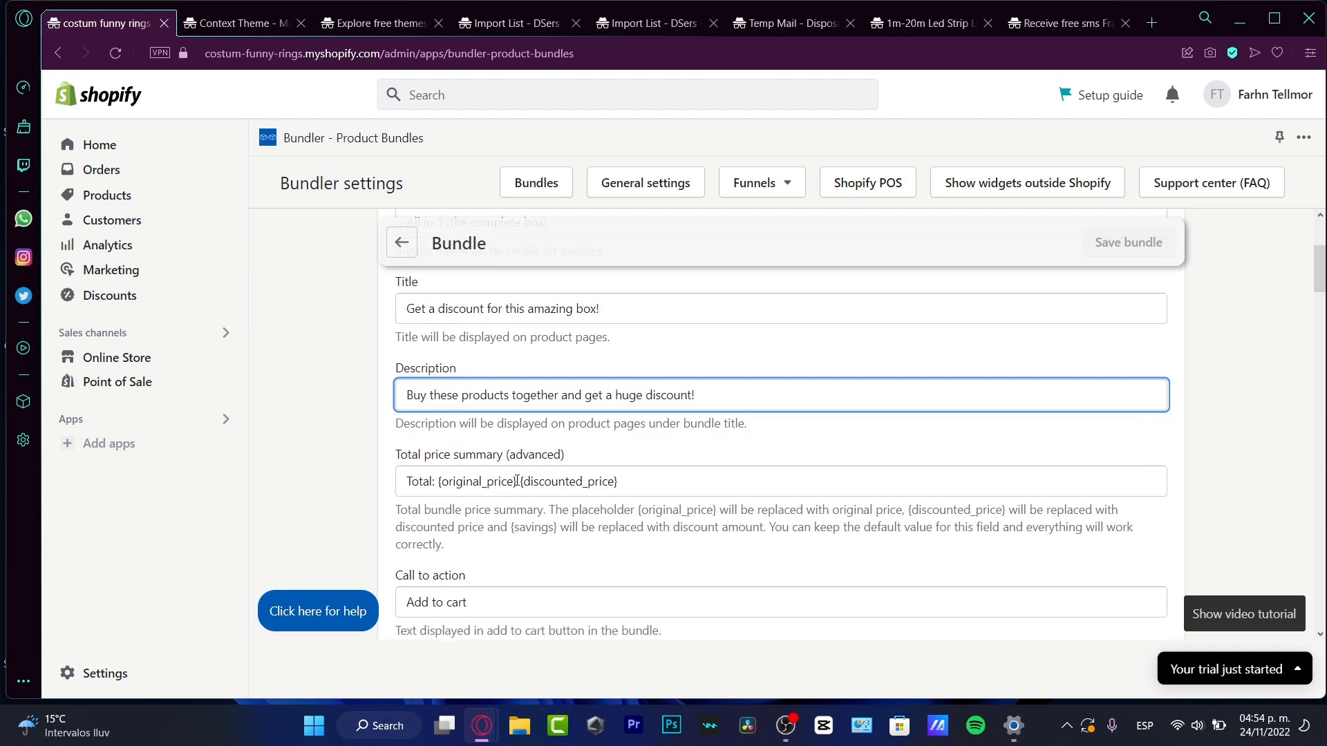
{"action": "left_click", "coordinate": [445, 479]}
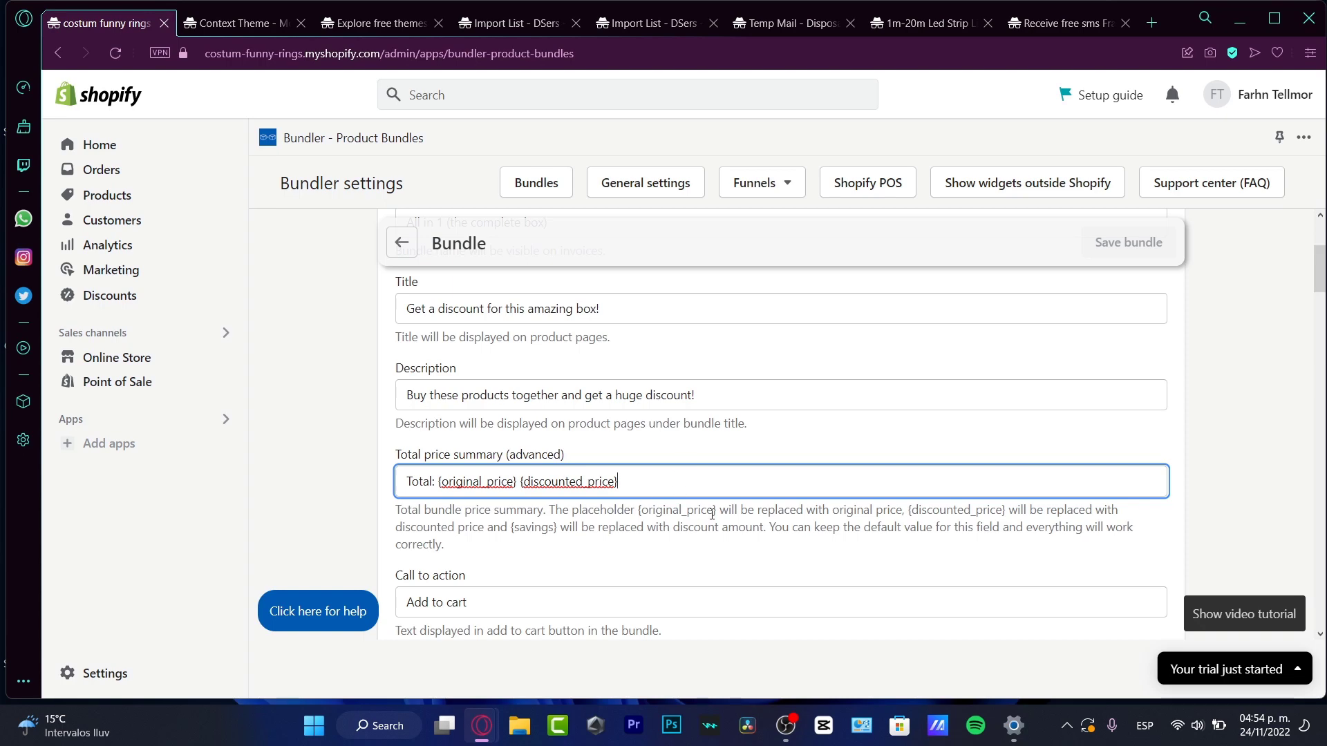
{"action": "scroll", "coordinate": [447, 358], "scroll_direction": "down", "scroll_amount": 3}
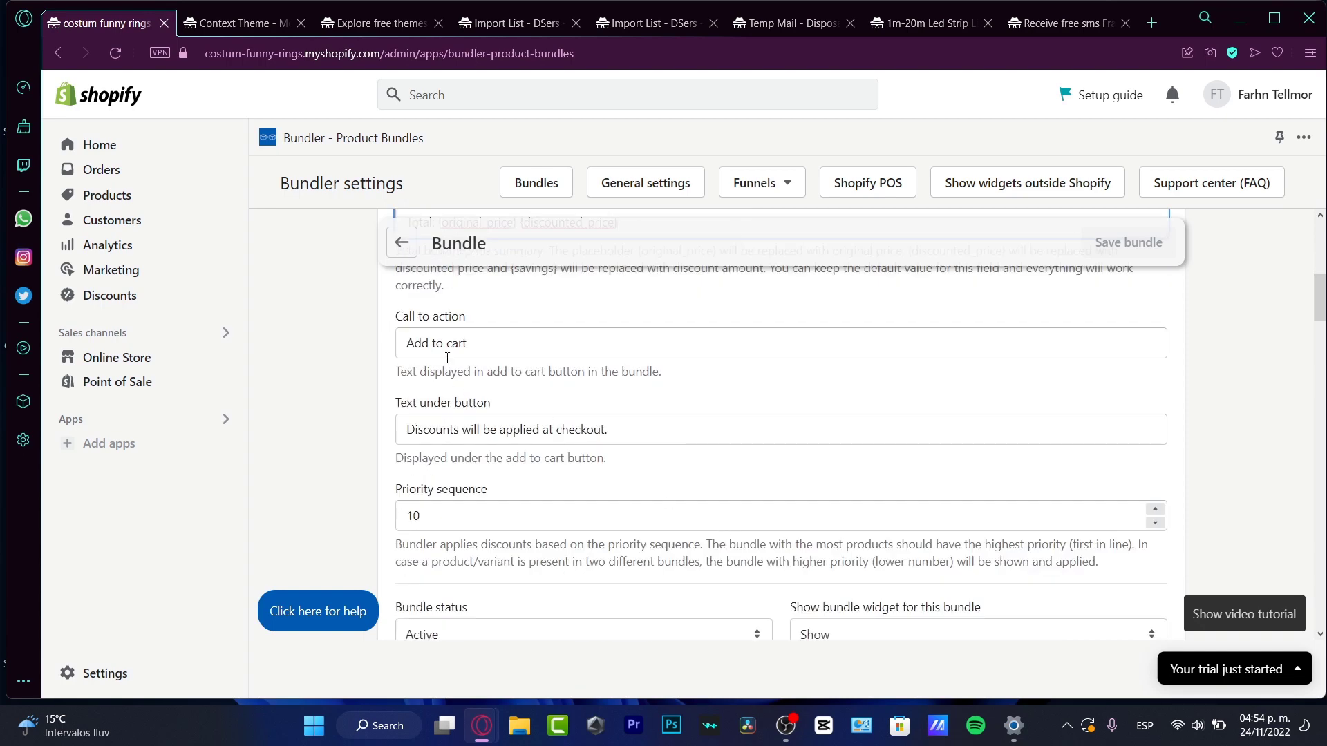
{"action": "left_click", "coordinate": [489, 343]}
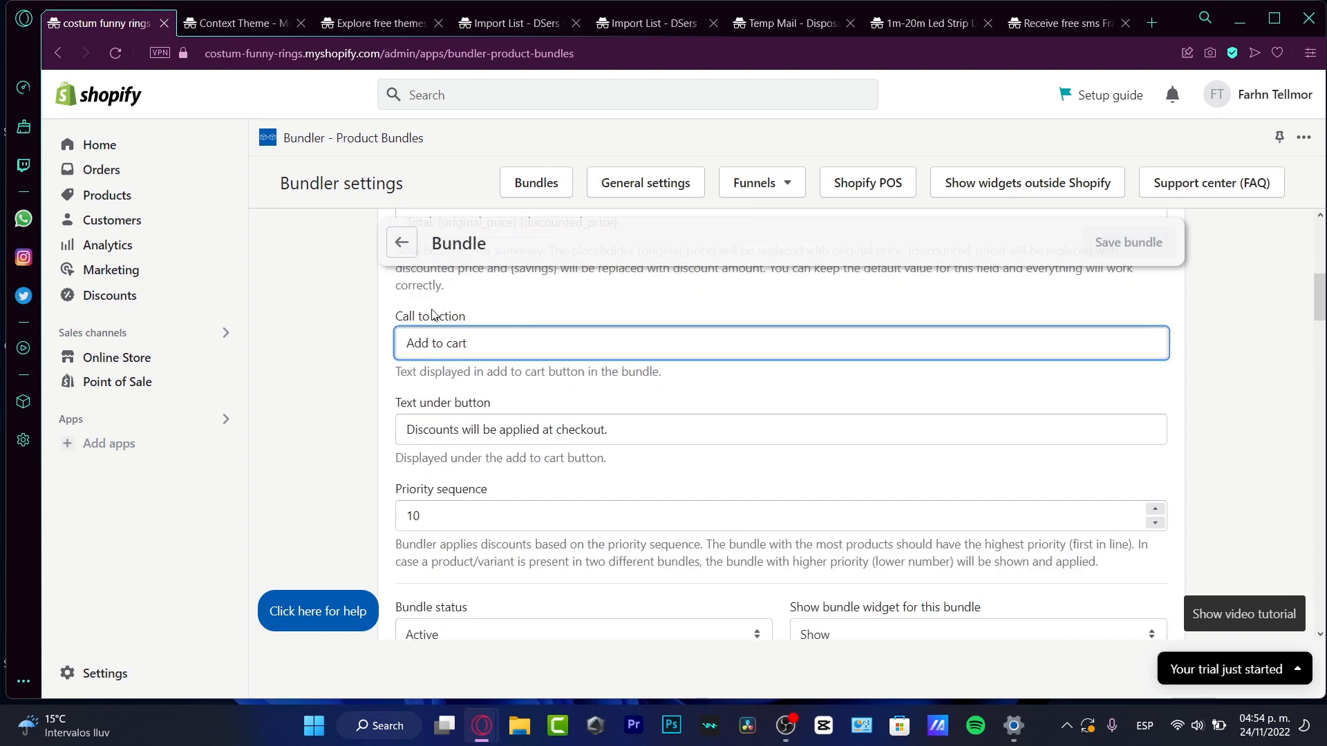
{"action": "triple_click", "coordinate": [474, 343]}
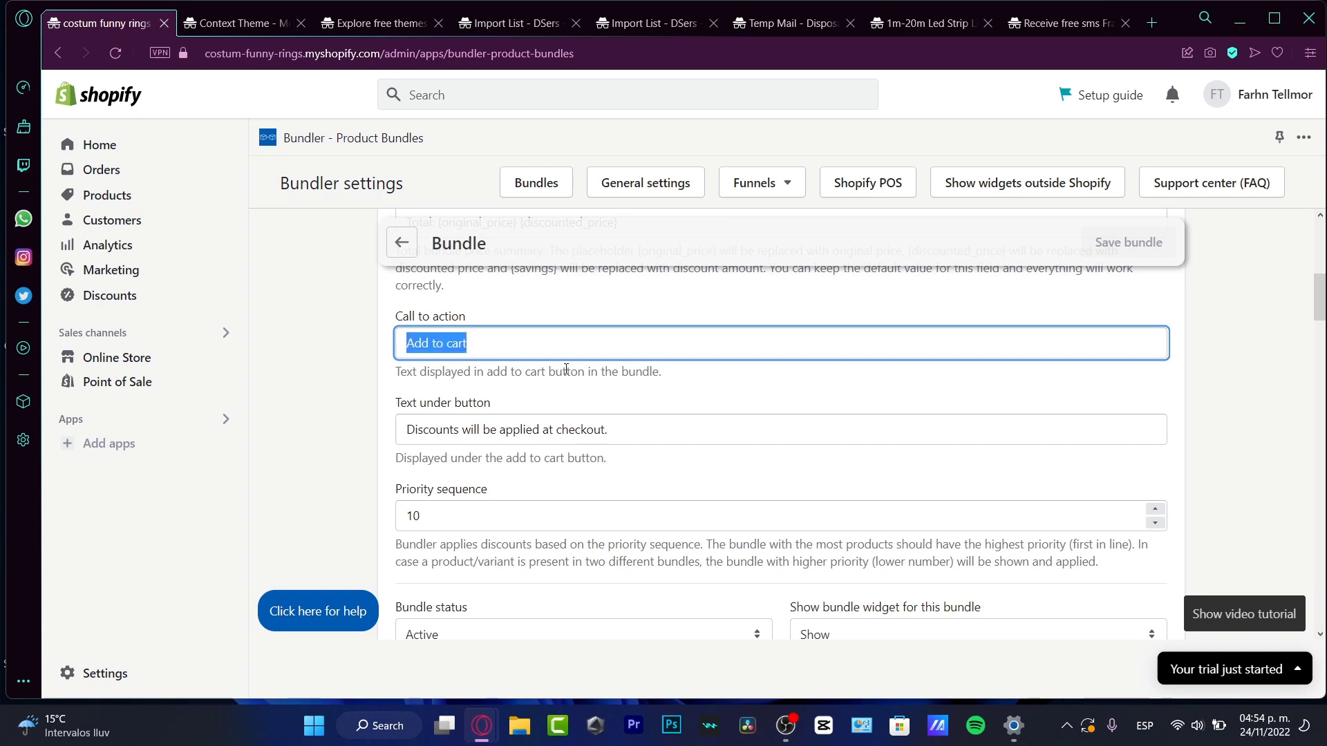
{"action": "left_click", "coordinate": [630, 393]}
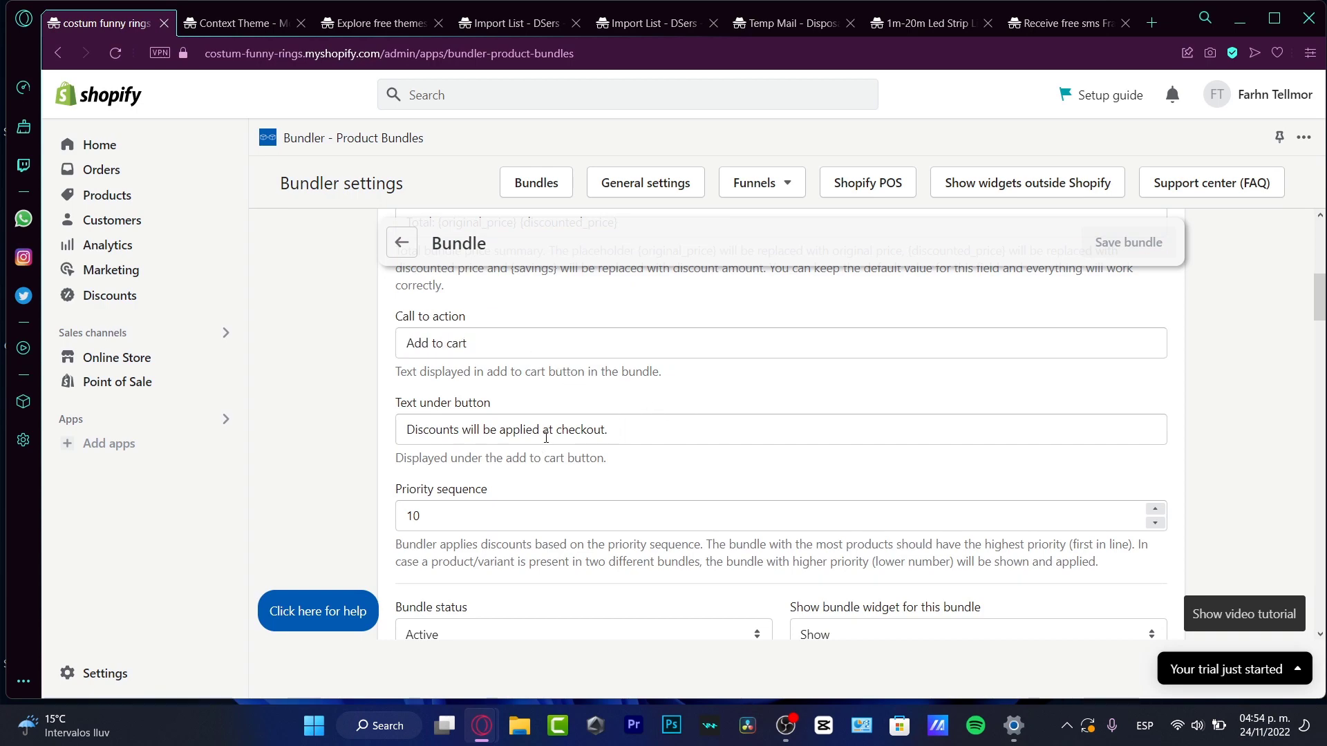
{"action": "left_click", "coordinate": [643, 431]}
{"action": "scroll", "coordinate": [643, 432], "scroll_direction": "down", "scroll_amount": 3}
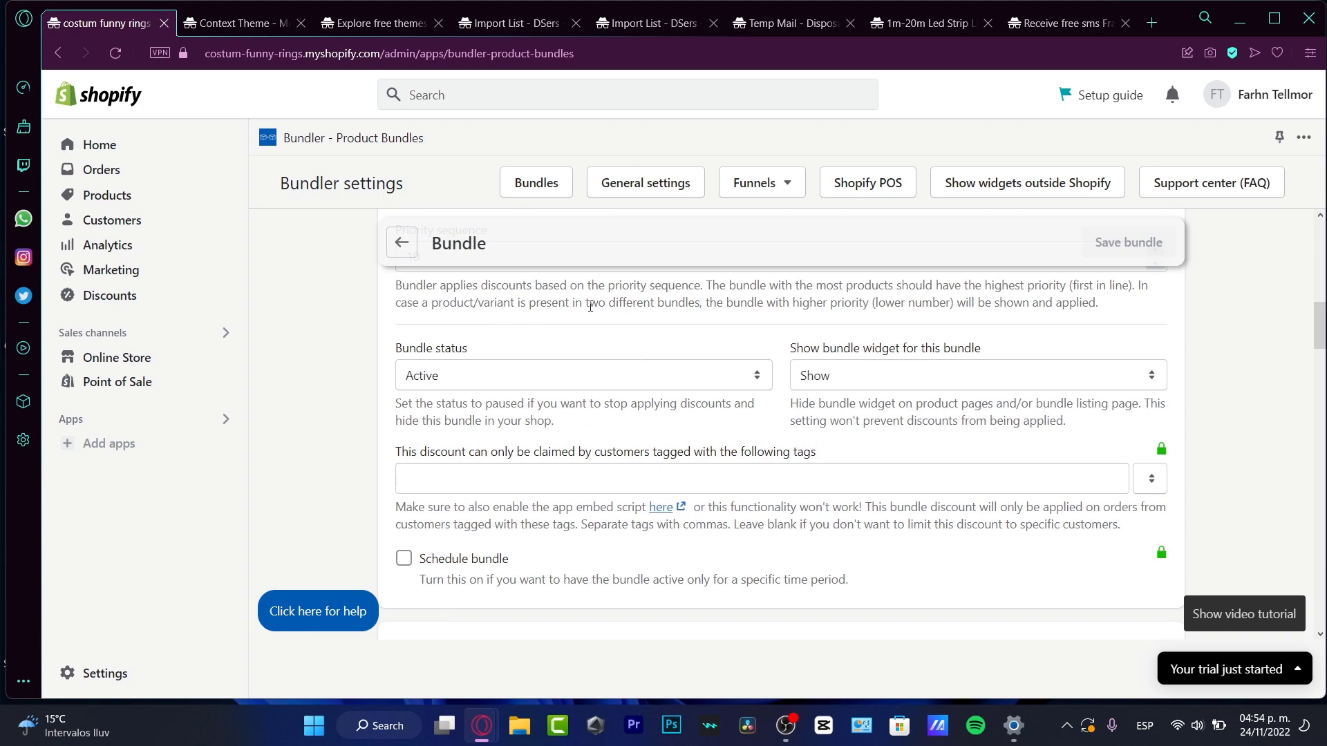
{"action": "left_click", "coordinate": [455, 387]}
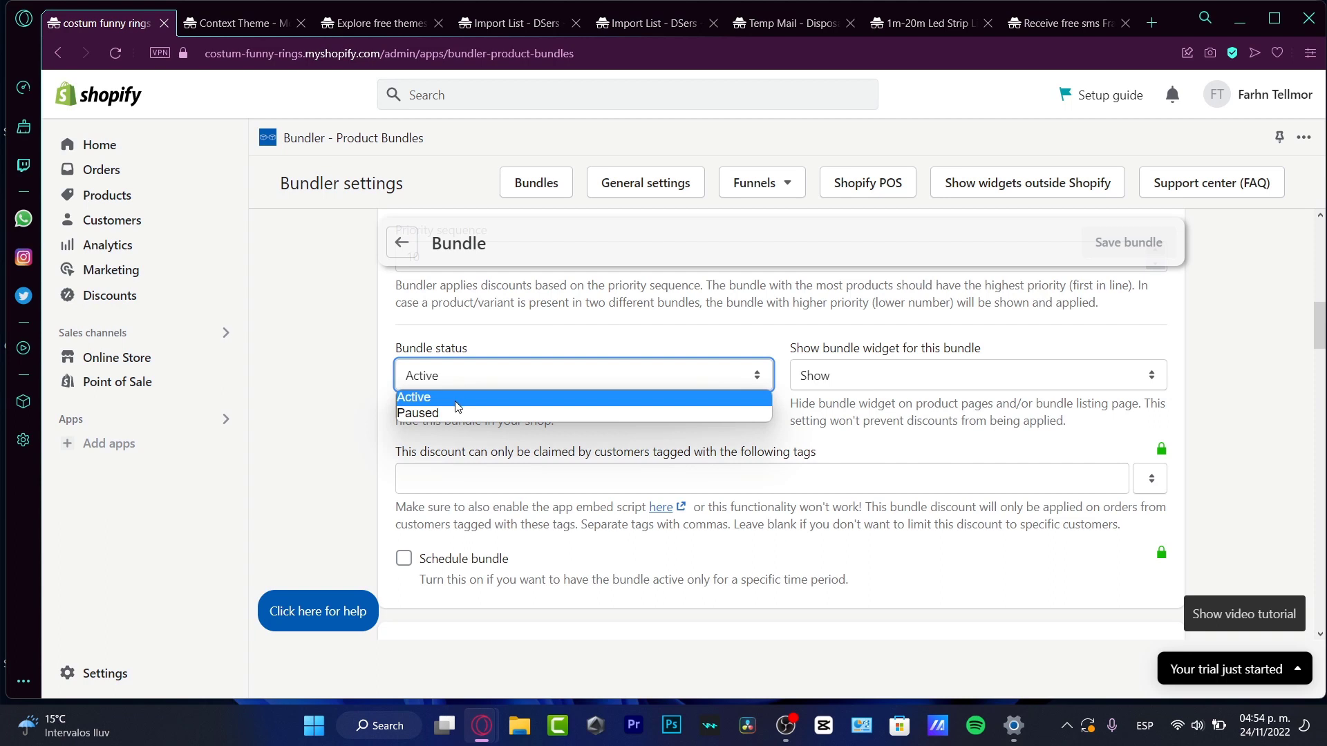
{"action": "left_click", "coordinate": [457, 397]}
{"action": "left_click", "coordinate": [484, 376]}
{"action": "left_click", "coordinate": [479, 398]}
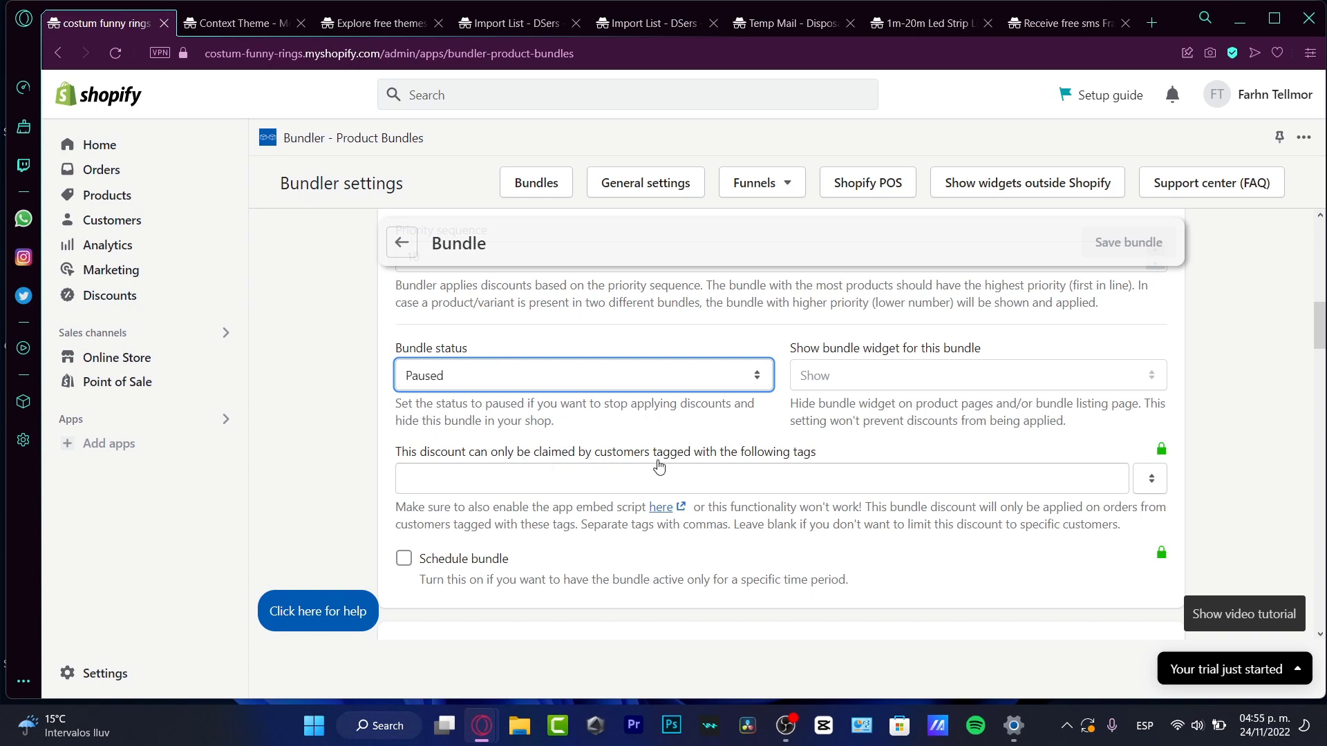
{"action": "left_click", "coordinate": [723, 473]}
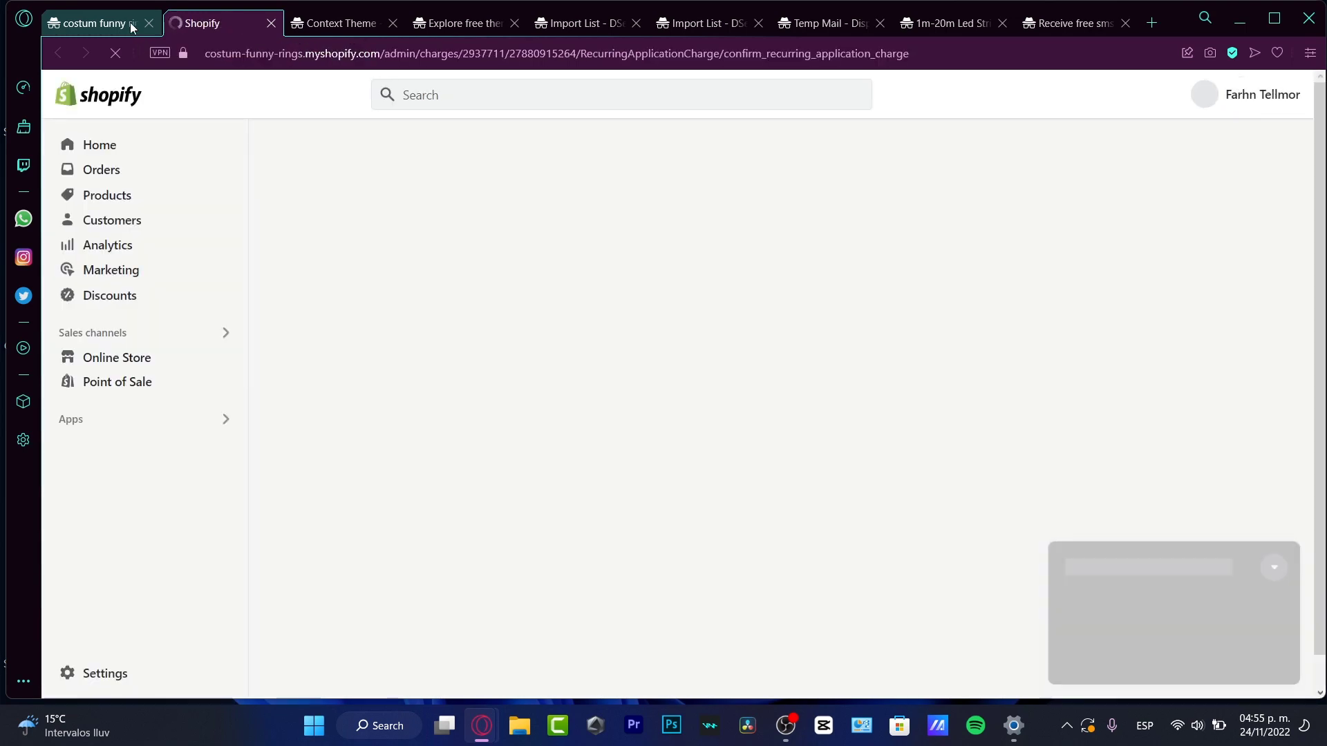
{"action": "scroll", "coordinate": [588, 387], "scroll_direction": "down", "scroll_amount": 4}
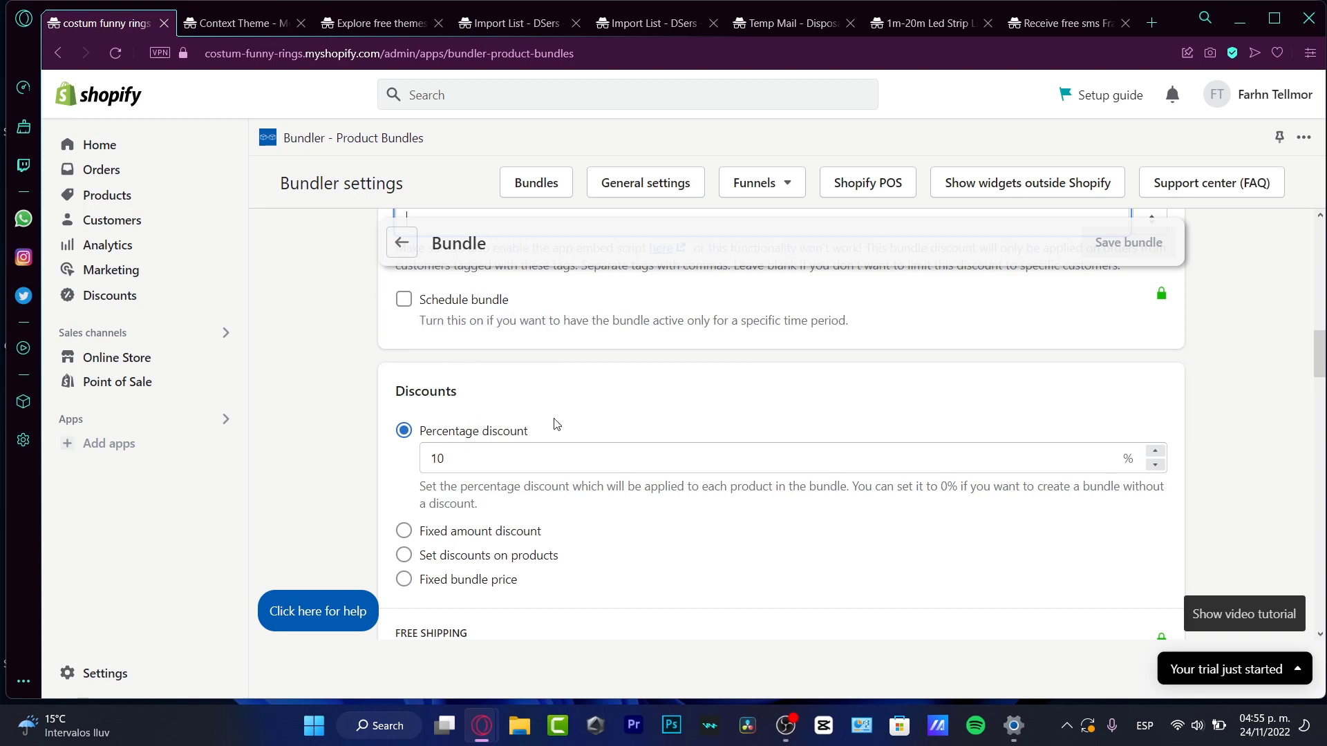
Raise the bundle's percentage discount from 10% to 20% with the spinner.
{"action": "scroll", "coordinate": [1320, 359], "scroll_direction": "down", "scroll_amount": 1}
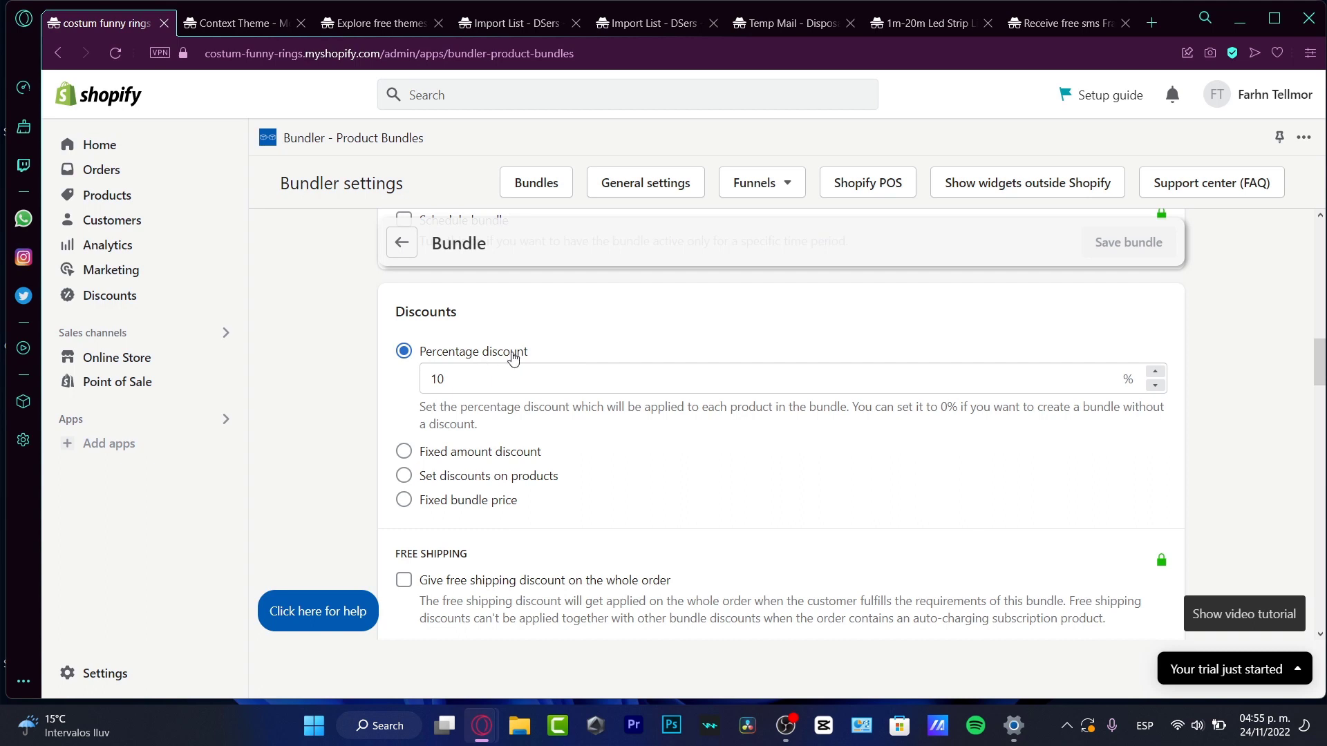
{"action": "left_click", "coordinate": [1154, 372]}
{"action": "left_click", "coordinate": [1154, 371]}
{"action": "left_click", "coordinate": [1154, 372]}
{"action": "left_click", "coordinate": [1154, 372]}
{"action": "left_click", "coordinate": [1154, 372]}
{"action": "left_click", "coordinate": [1152, 373]}
{"action": "left_click", "coordinate": [1151, 373]}
{"action": "left_click", "coordinate": [1152, 373]}
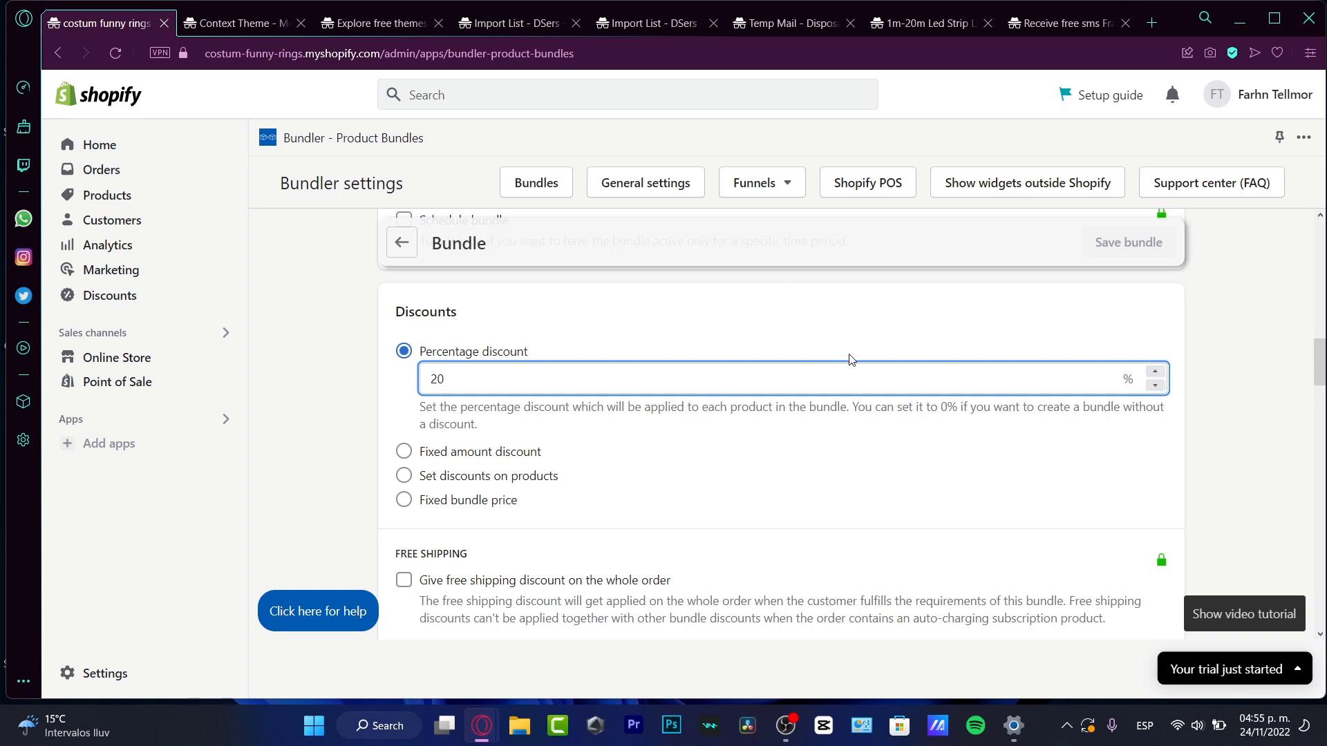
{"action": "scroll", "coordinate": [849, 359], "scroll_direction": "down", "scroll_amount": 3}
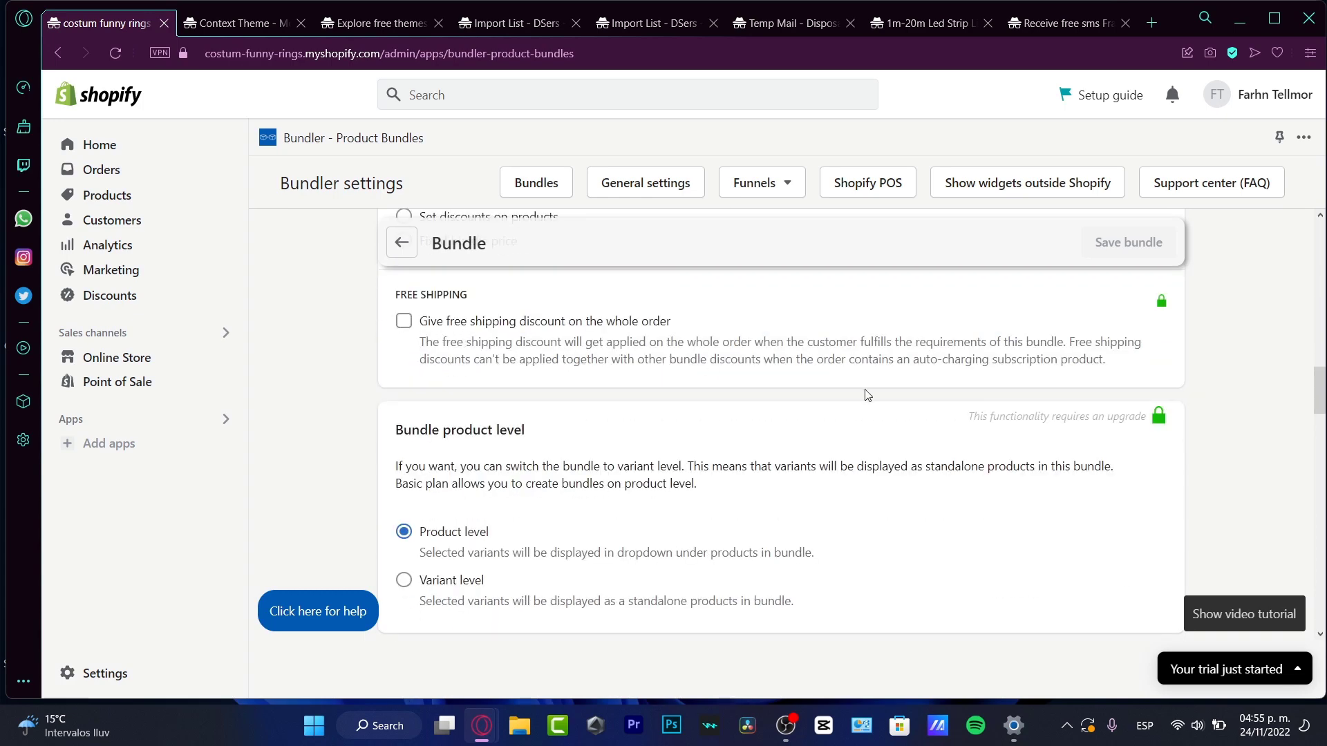
{"action": "left_click_drag", "start_coordinate": [1322, 386], "coordinate": [1322, 423]}
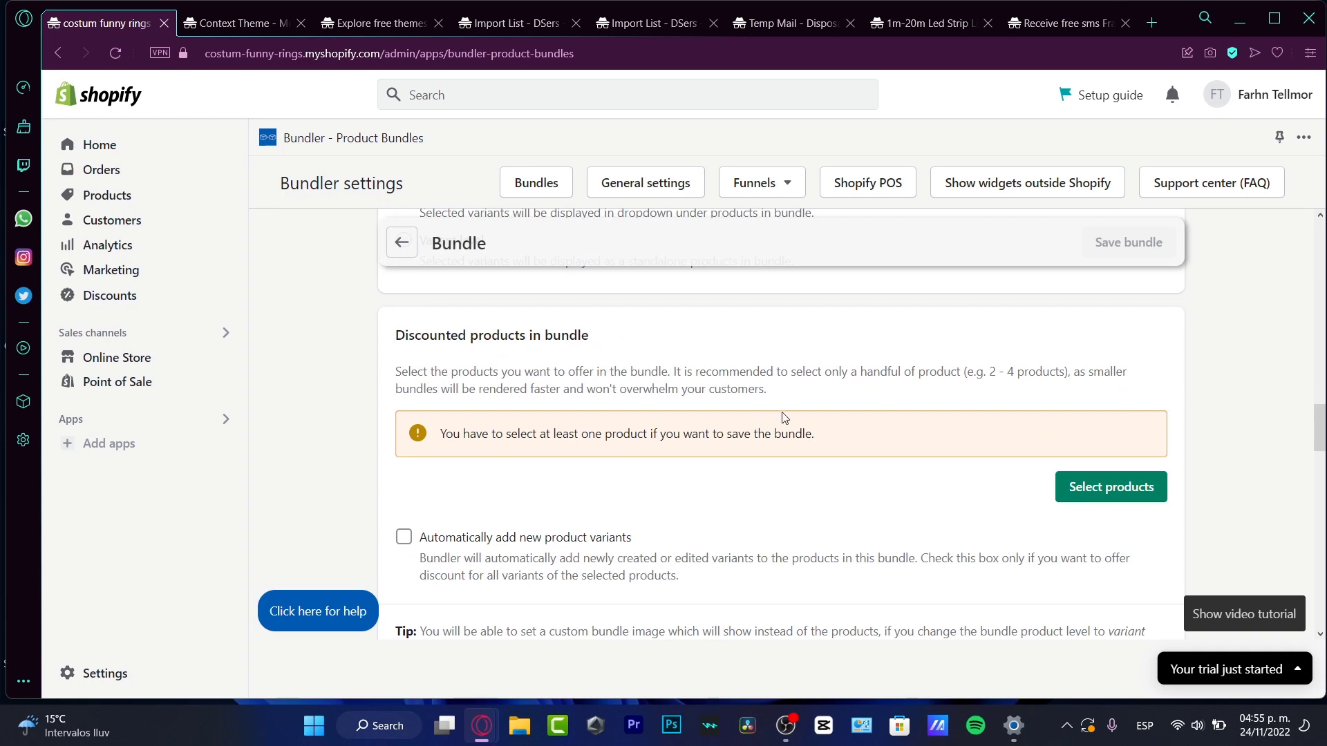
Close the product picker without adding items and save the five-product bundle.
{"action": "left_click", "coordinate": [1068, 495]}
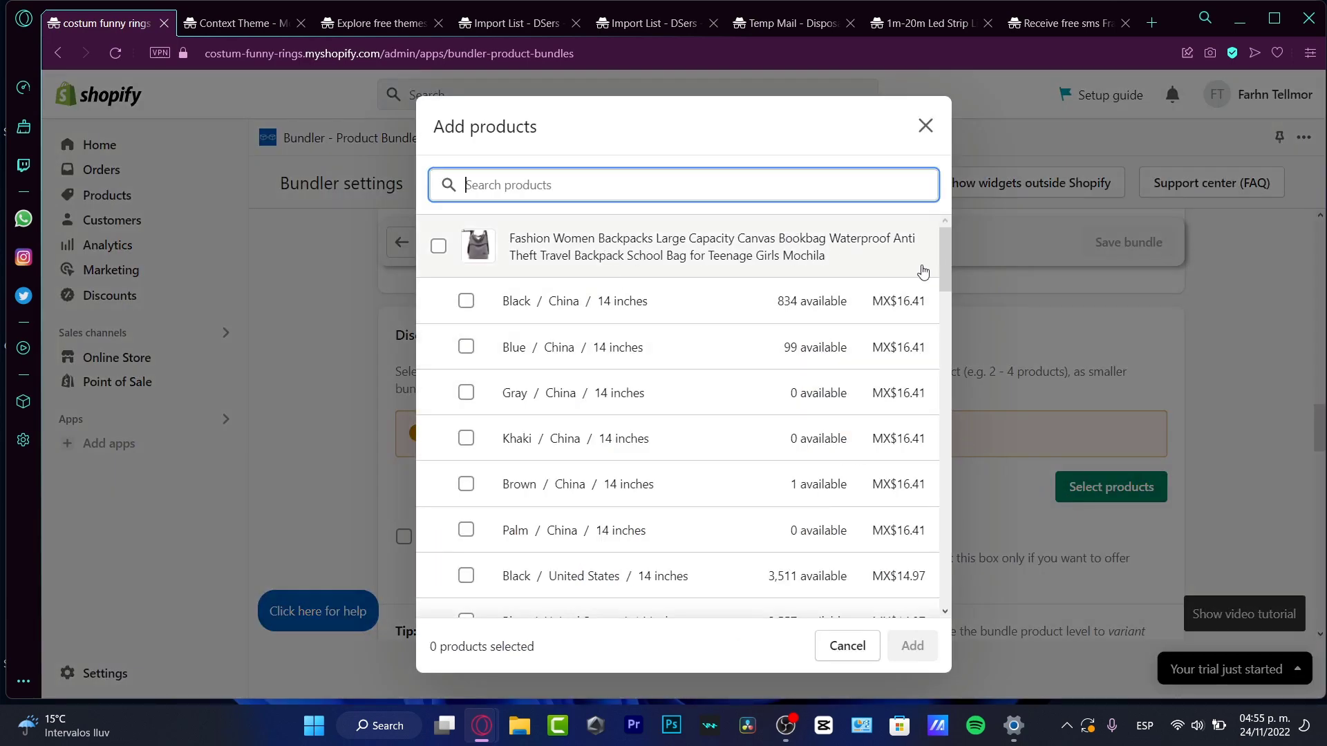
{"action": "left_click_drag", "start_coordinate": [943, 268], "coordinate": [954, 222]}
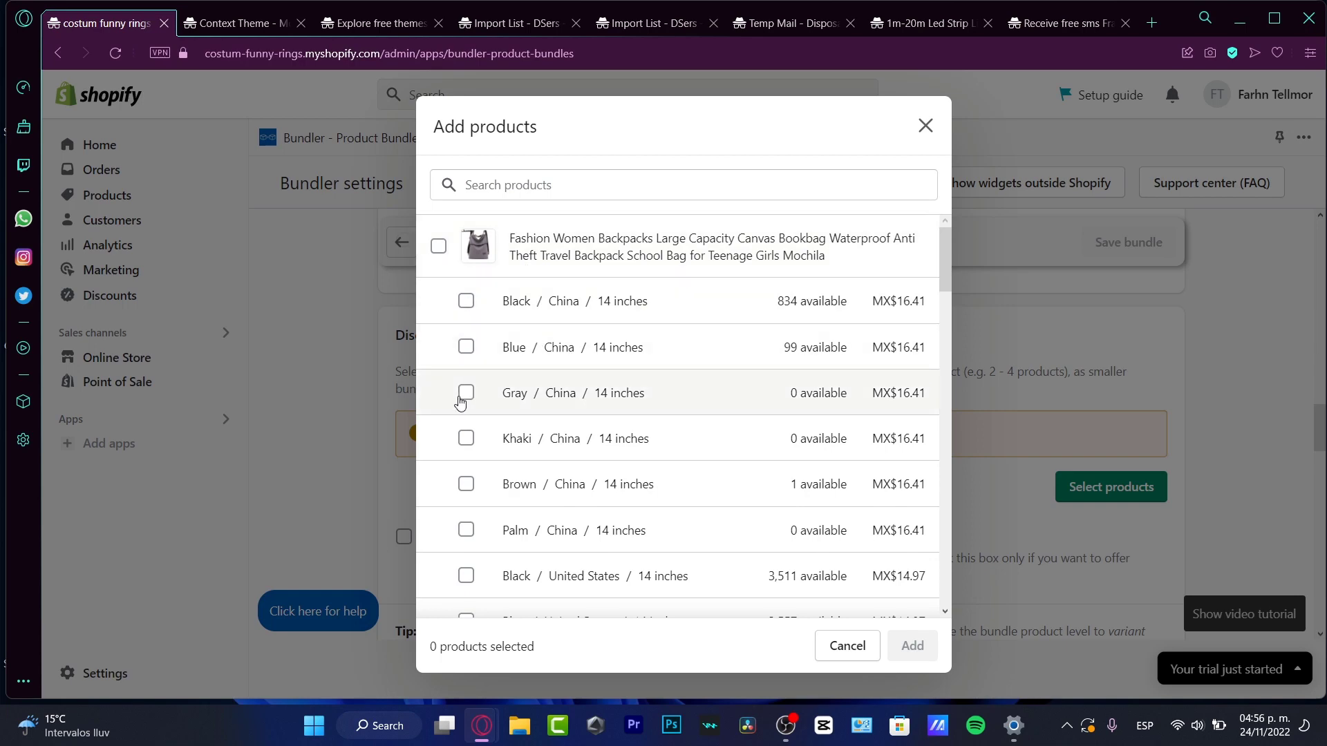
{"action": "key", "text": "Escape"}
{"action": "scroll", "coordinate": [840, 364], "scroll_direction": "down", "scroll_amount": 10}
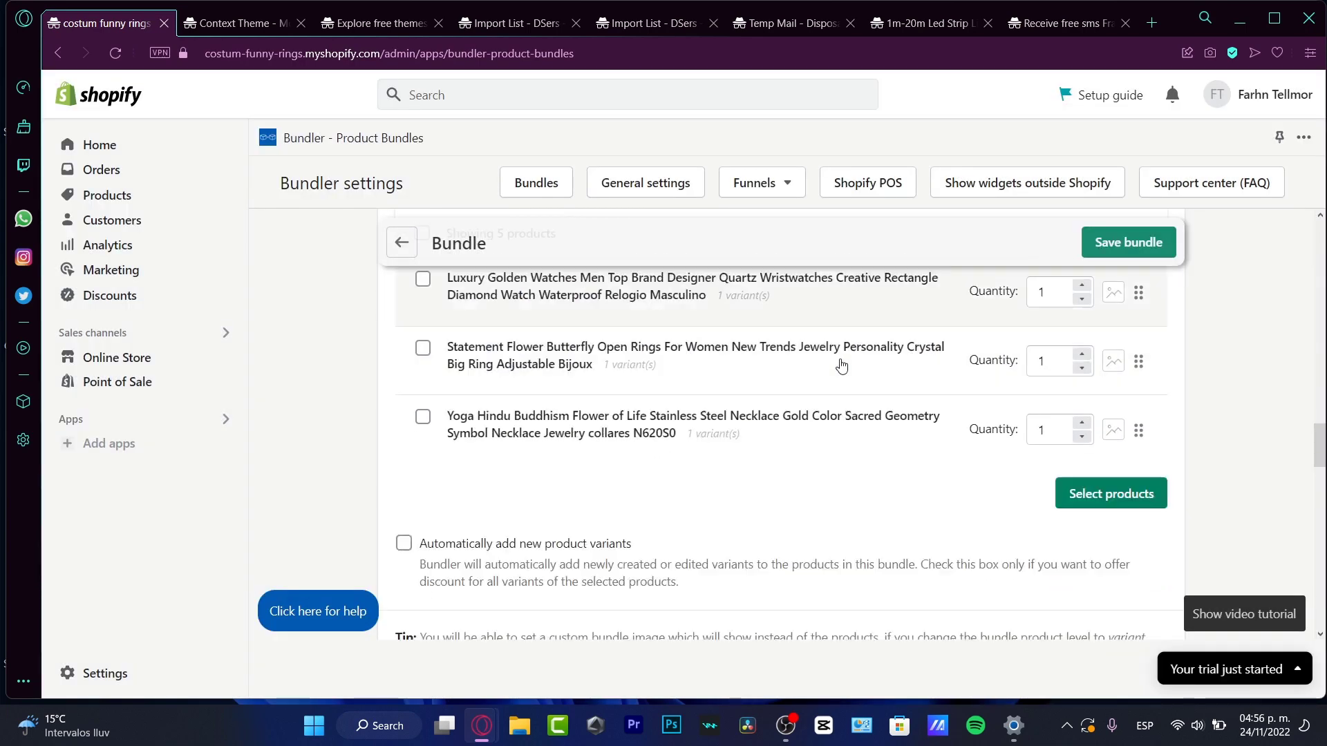
{"action": "scroll", "coordinate": [839, 361], "scroll_direction": "up", "scroll_amount": 4}
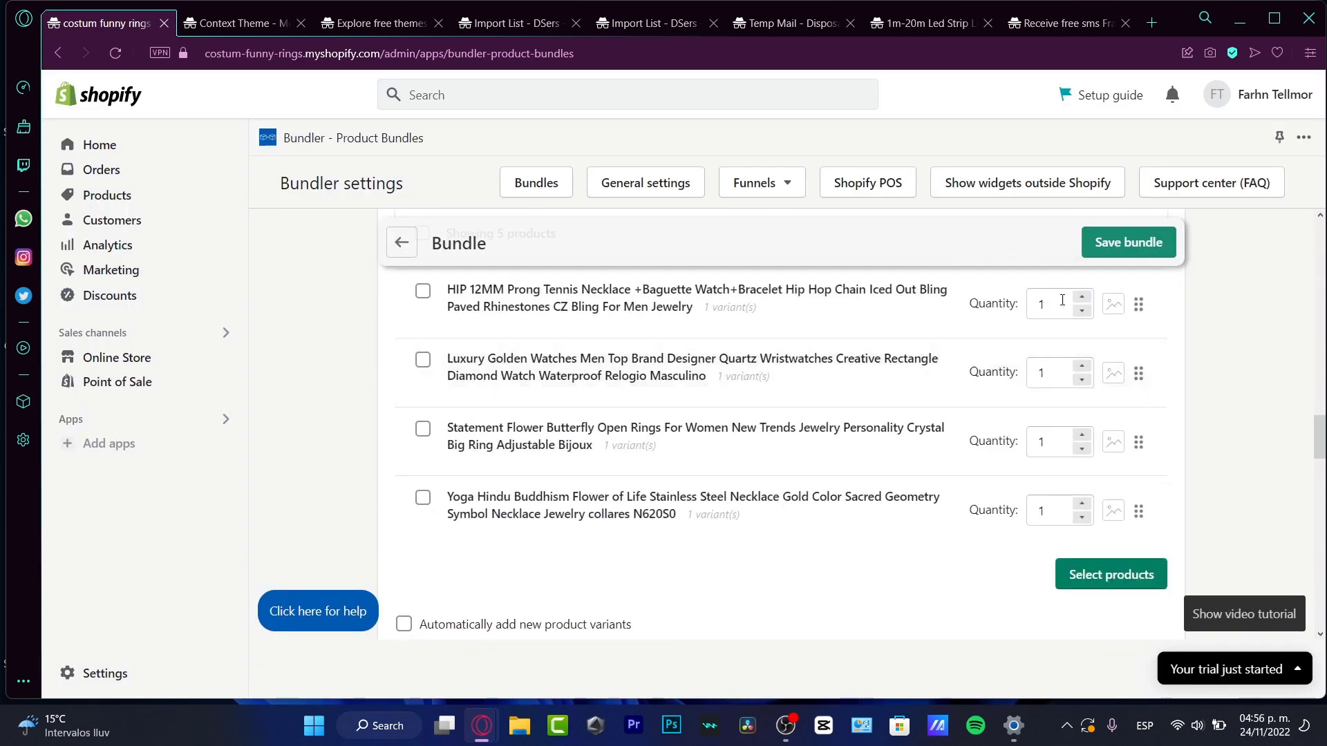
{"action": "left_click", "coordinate": [1148, 241]}
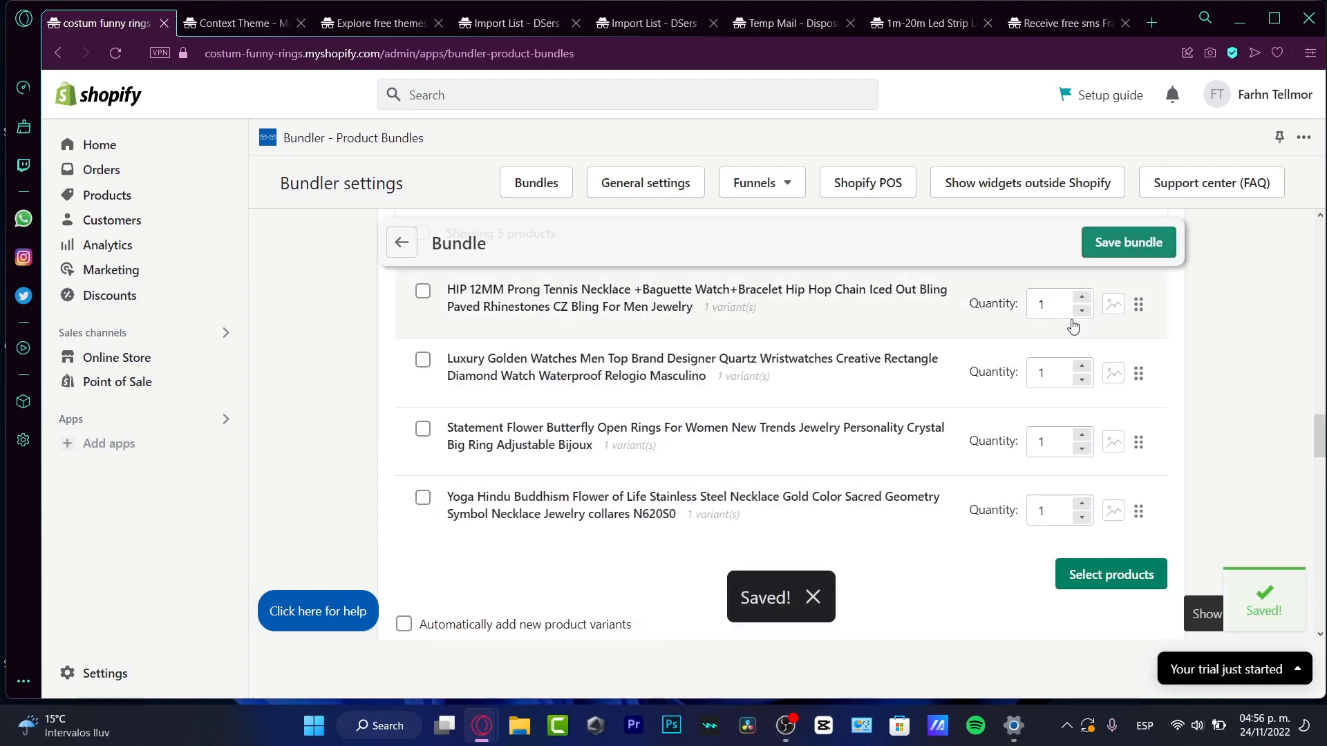
{"action": "scroll", "coordinate": [926, 428], "scroll_direction": "down", "scroll_amount": 4}
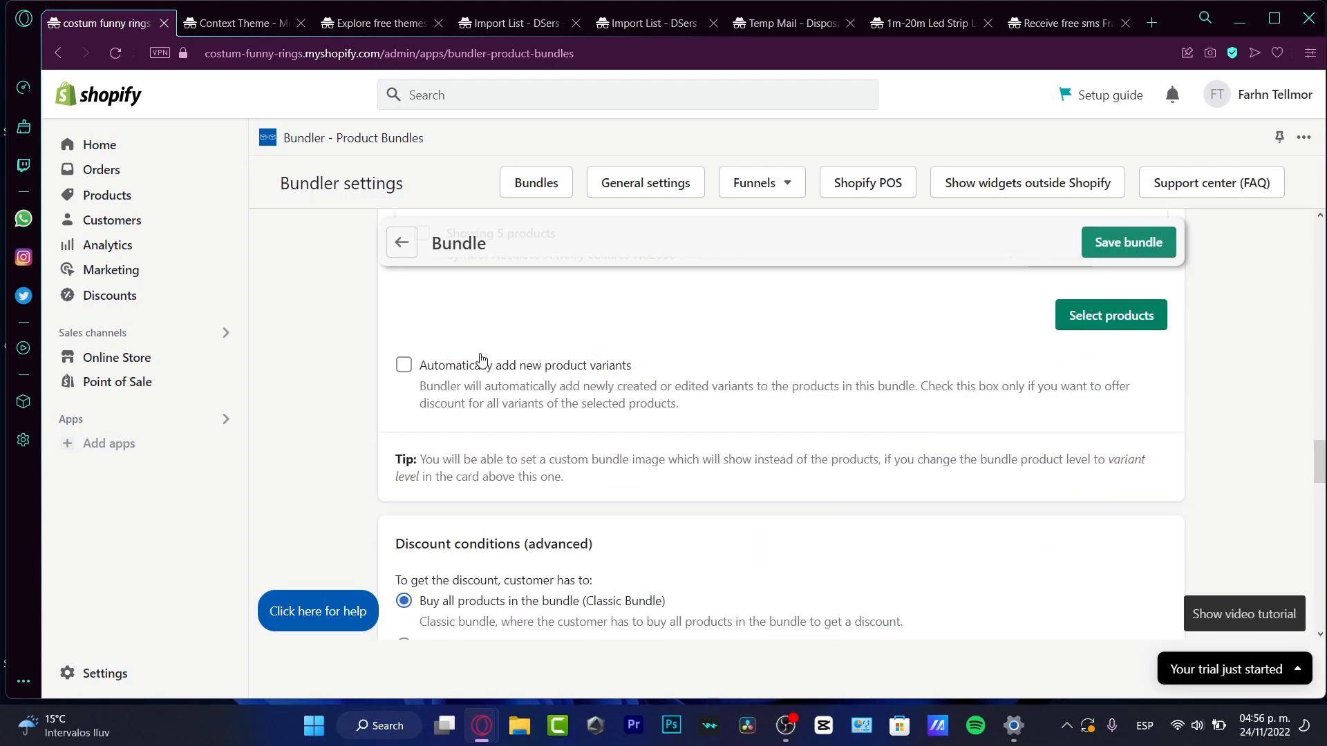
Turn on 'Automatically add new product variants' for the bundle.
{"action": "left_click_drag", "start_coordinate": [470, 365], "coordinate": [634, 368]}
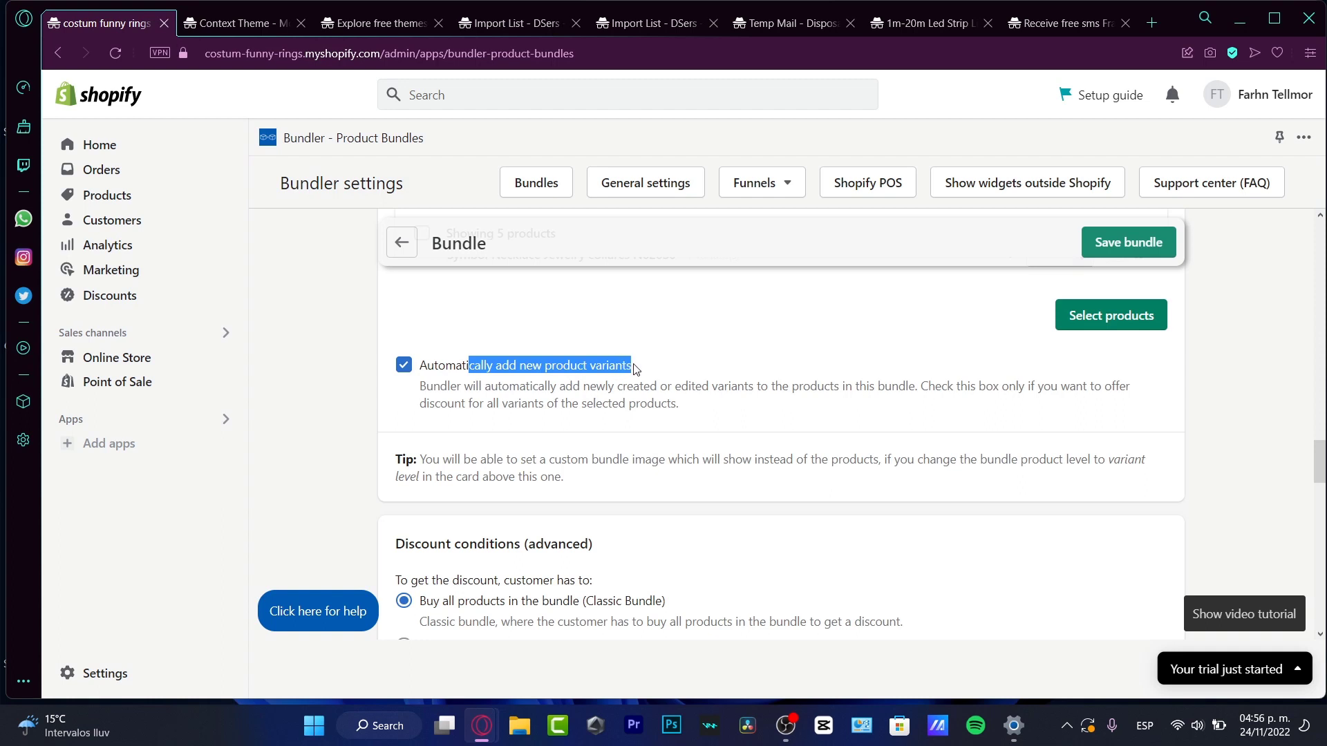
{"action": "left_click", "coordinate": [632, 367]}
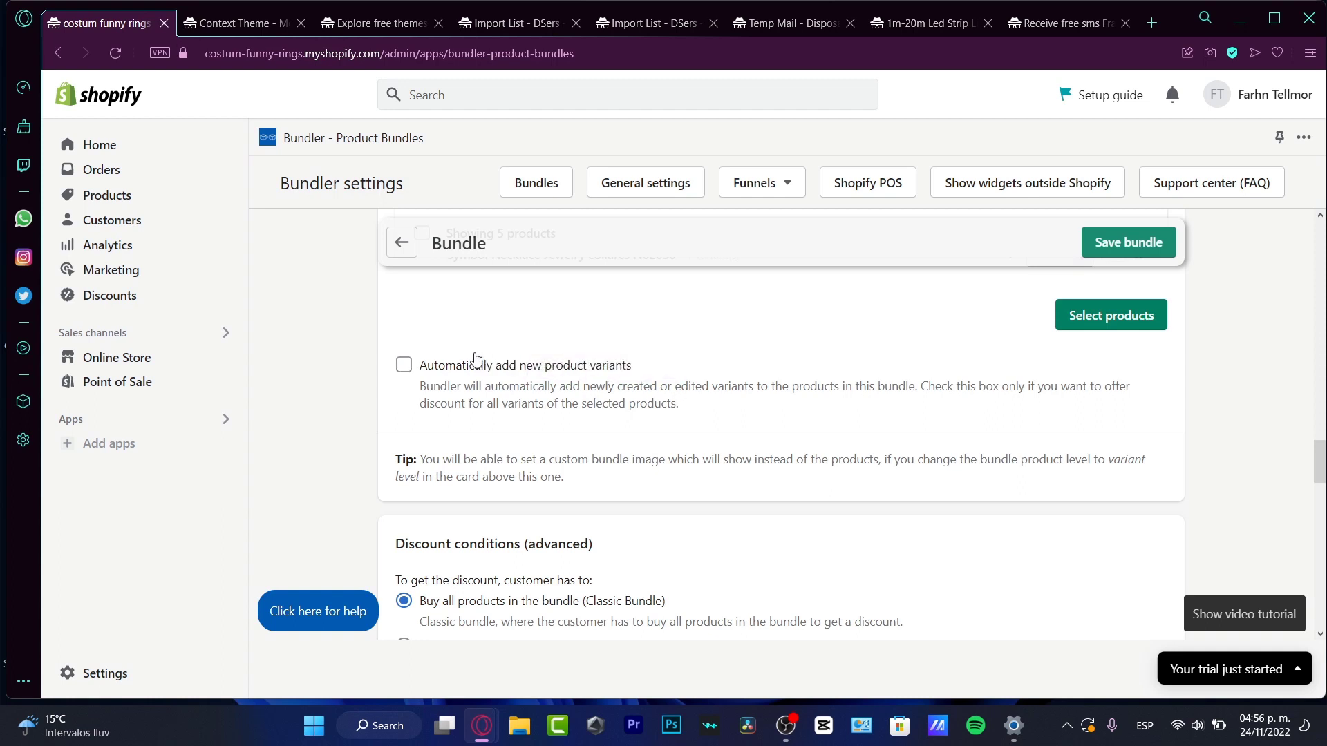
{"action": "left_click", "coordinate": [510, 372]}
Set the discount condition to Mix & Match Bundle.
{"action": "scroll", "coordinate": [669, 433], "scroll_direction": "down", "scroll_amount": 3}
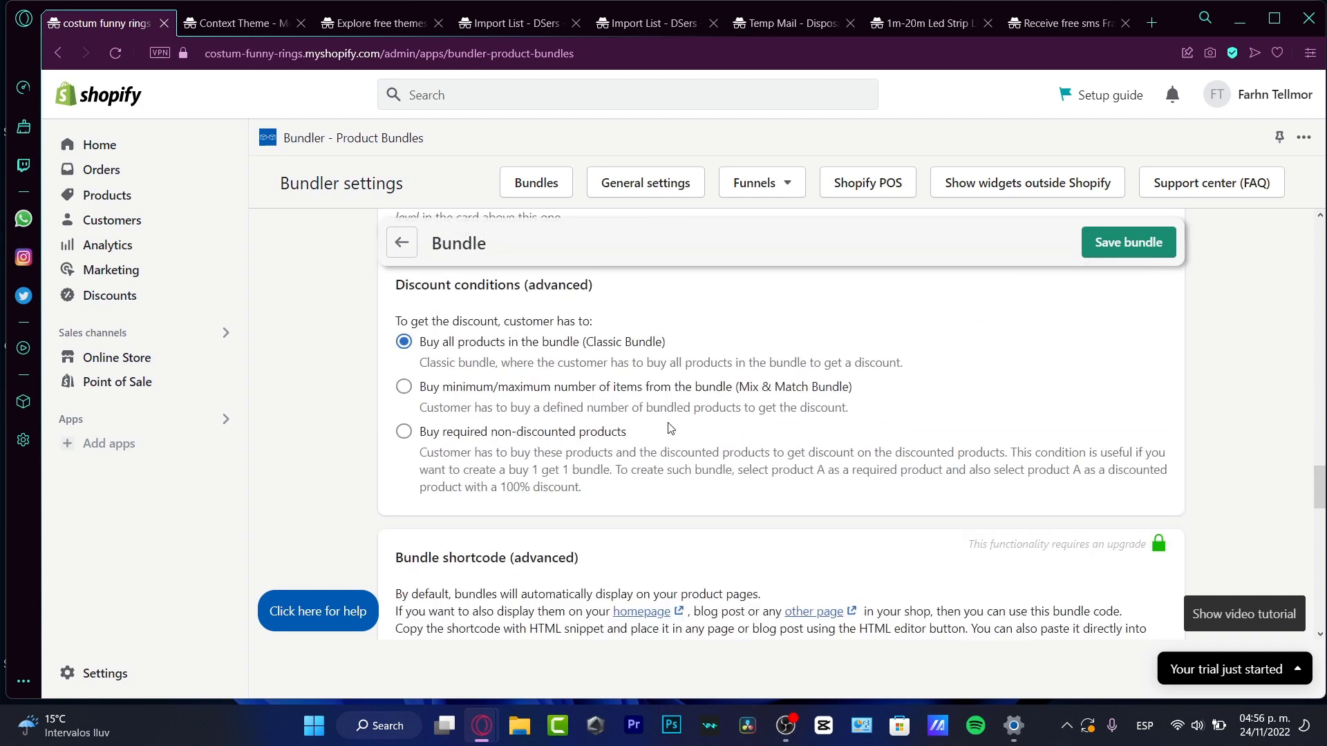
{"action": "left_click_drag", "start_coordinate": [483, 299], "coordinate": [533, 285]}
{"action": "left_click", "coordinate": [475, 391]}
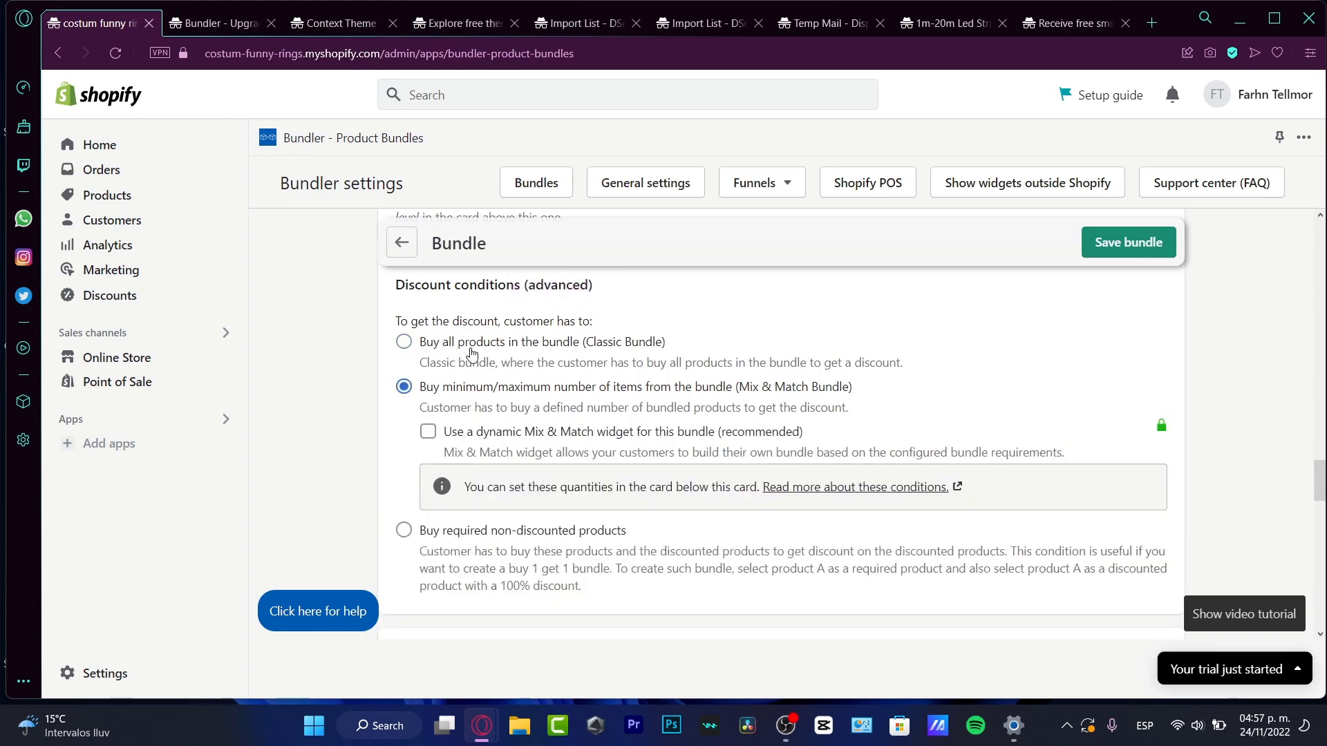
{"action": "scroll", "coordinate": [726, 448], "scroll_direction": "down", "scroll_amount": 12}
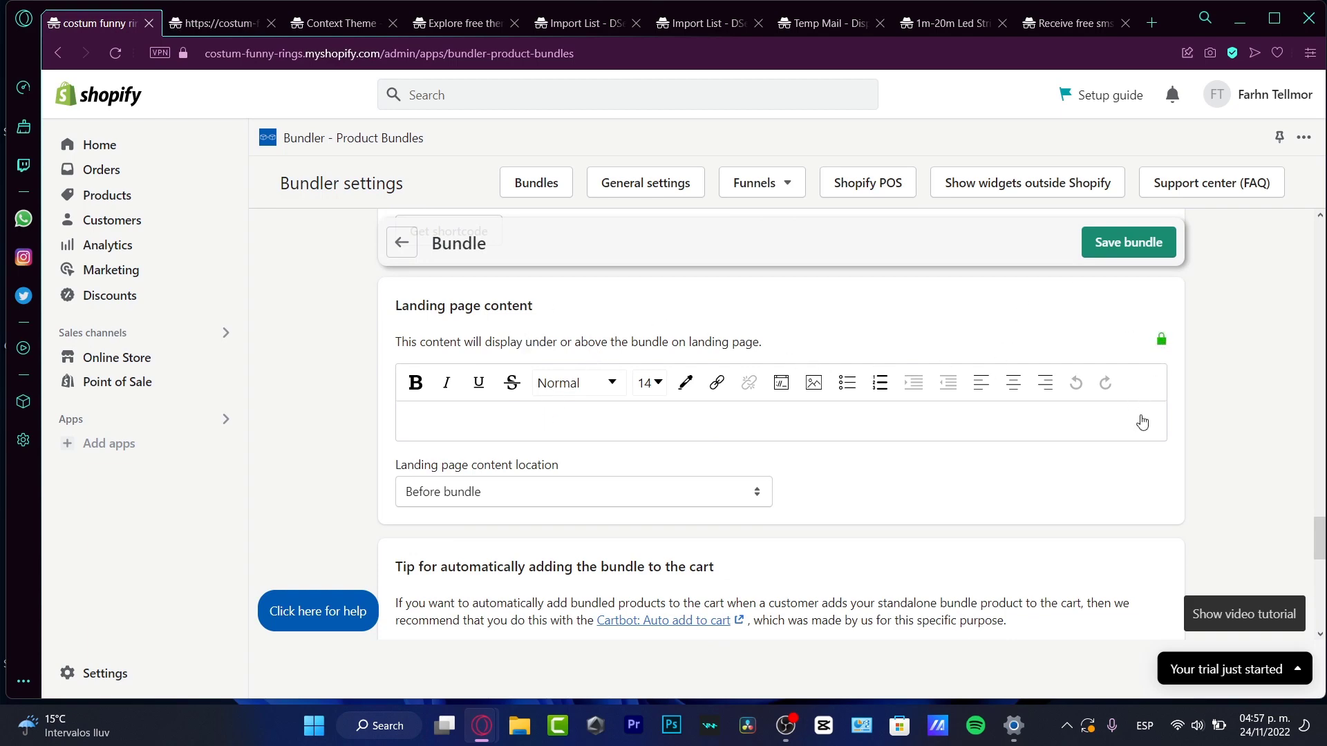
Save the bundle settings.
{"action": "scroll", "coordinate": [1141, 422], "scroll_direction": "down", "scroll_amount": 3}
{"action": "scroll", "coordinate": [1142, 432], "scroll_direction": "down", "scroll_amount": 5}
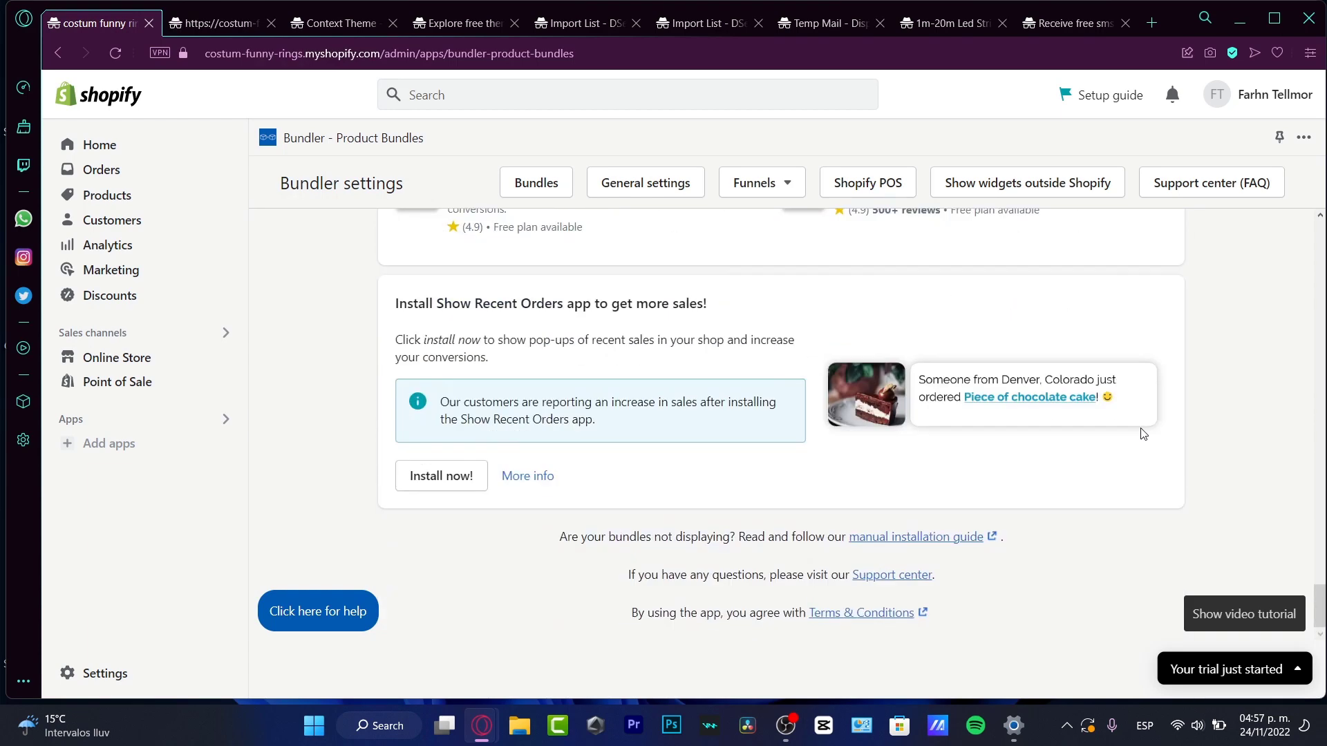
{"action": "scroll", "coordinate": [1144, 435], "scroll_direction": "up", "scroll_amount": 3}
{"action": "scroll", "coordinate": [1178, 316], "scroll_direction": "up", "scroll_amount": 3}
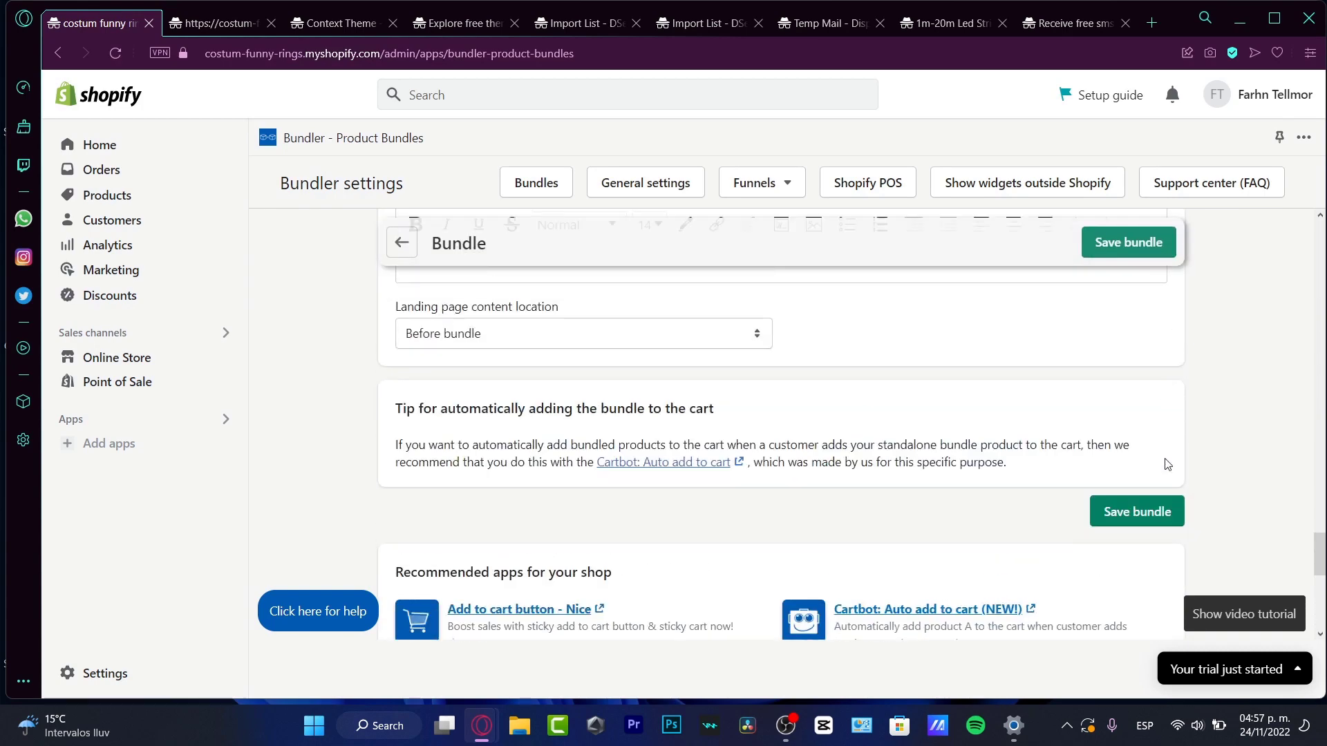
{"action": "left_click", "coordinate": [1150, 511]}
Change the bundle status from Paused to Active and save the bundle.
{"action": "scroll", "coordinate": [948, 523], "scroll_direction": "down", "scroll_amount": 8}
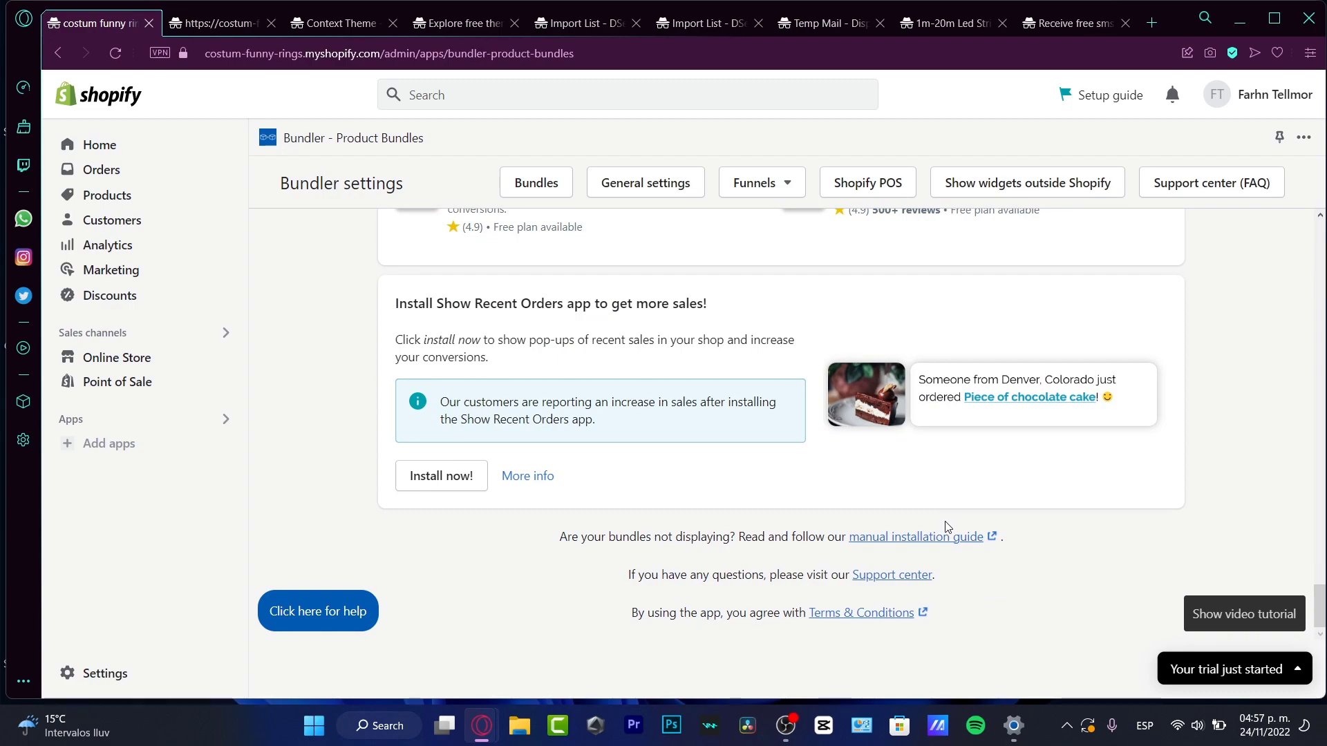
{"action": "scroll", "coordinate": [943, 524], "scroll_direction": "up", "scroll_amount": 15}
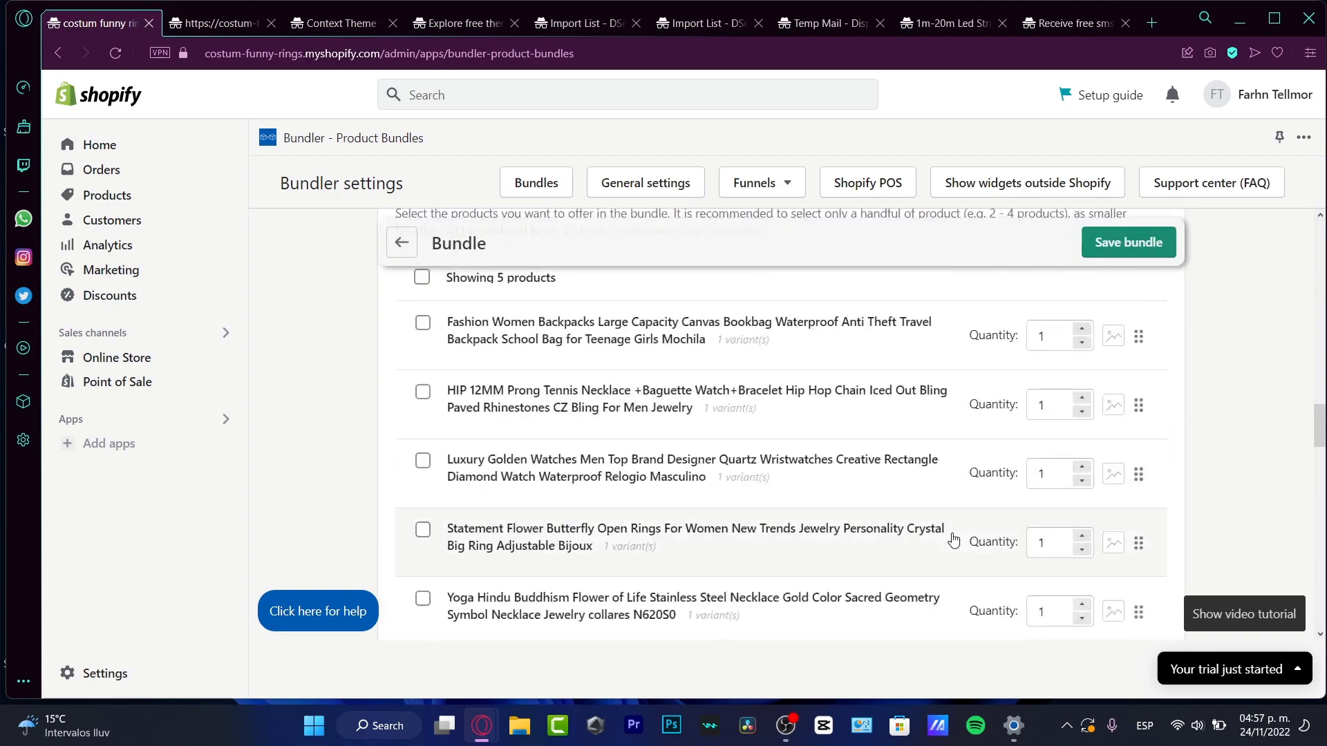
{"action": "scroll", "coordinate": [953, 540], "scroll_direction": "up", "scroll_amount": 15}
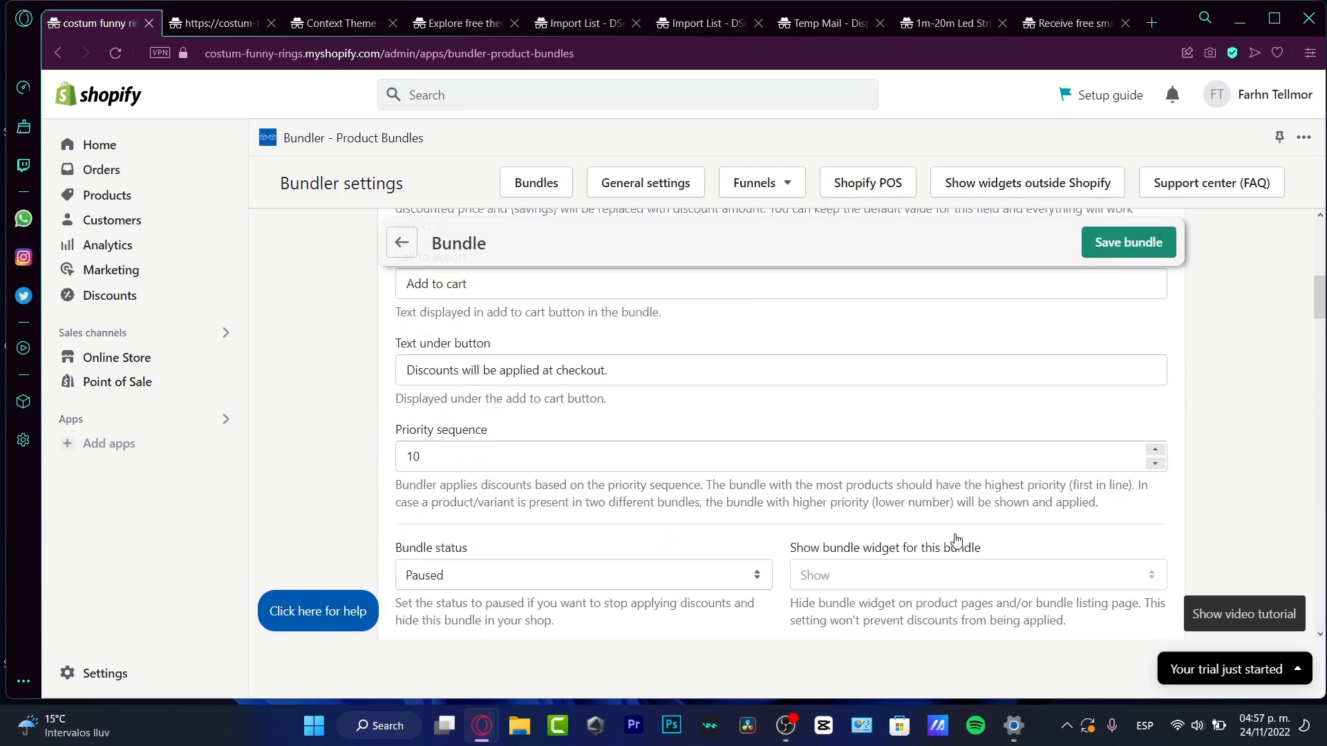
{"action": "scroll", "coordinate": [956, 540], "scroll_direction": "up", "scroll_amount": 4}
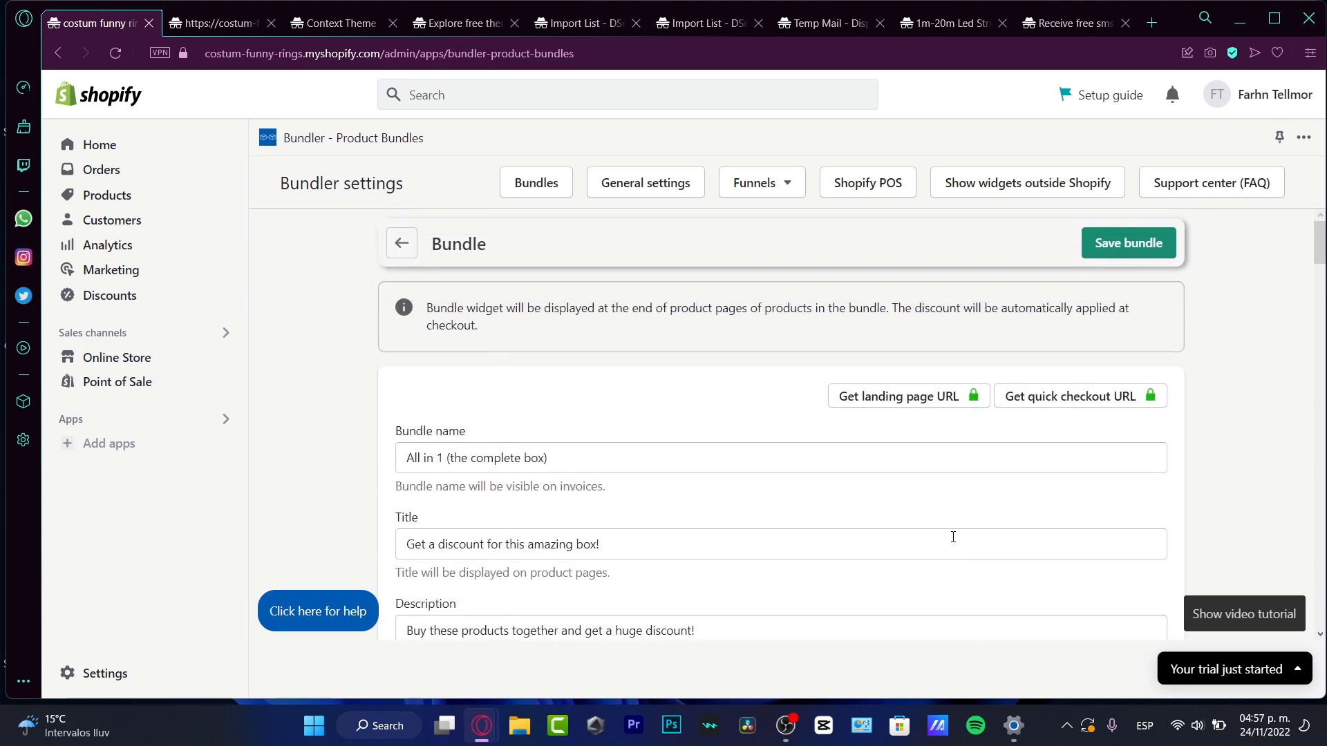
{"action": "scroll", "coordinate": [578, 379], "scroll_direction": "down", "scroll_amount": 6}
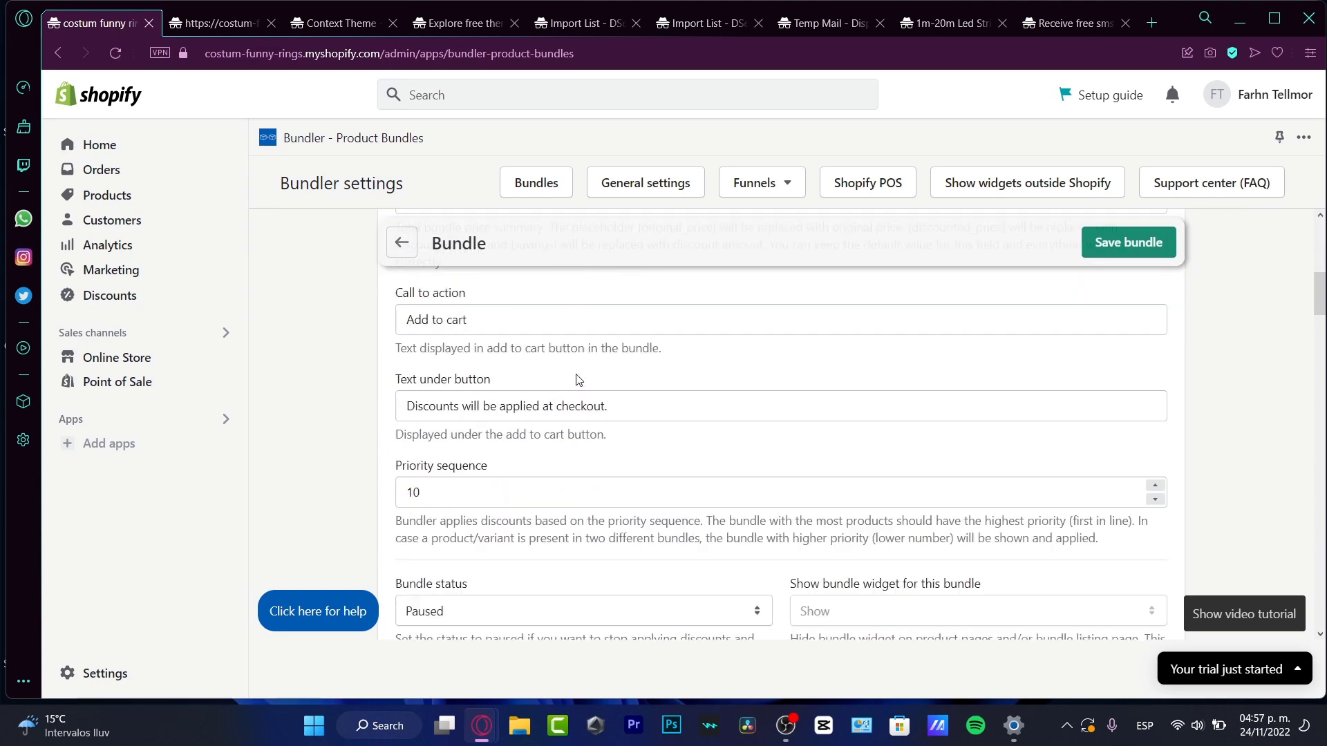
{"action": "scroll", "coordinate": [579, 379], "scroll_direction": "down", "scroll_amount": 3}
{"action": "left_click", "coordinate": [570, 365]}
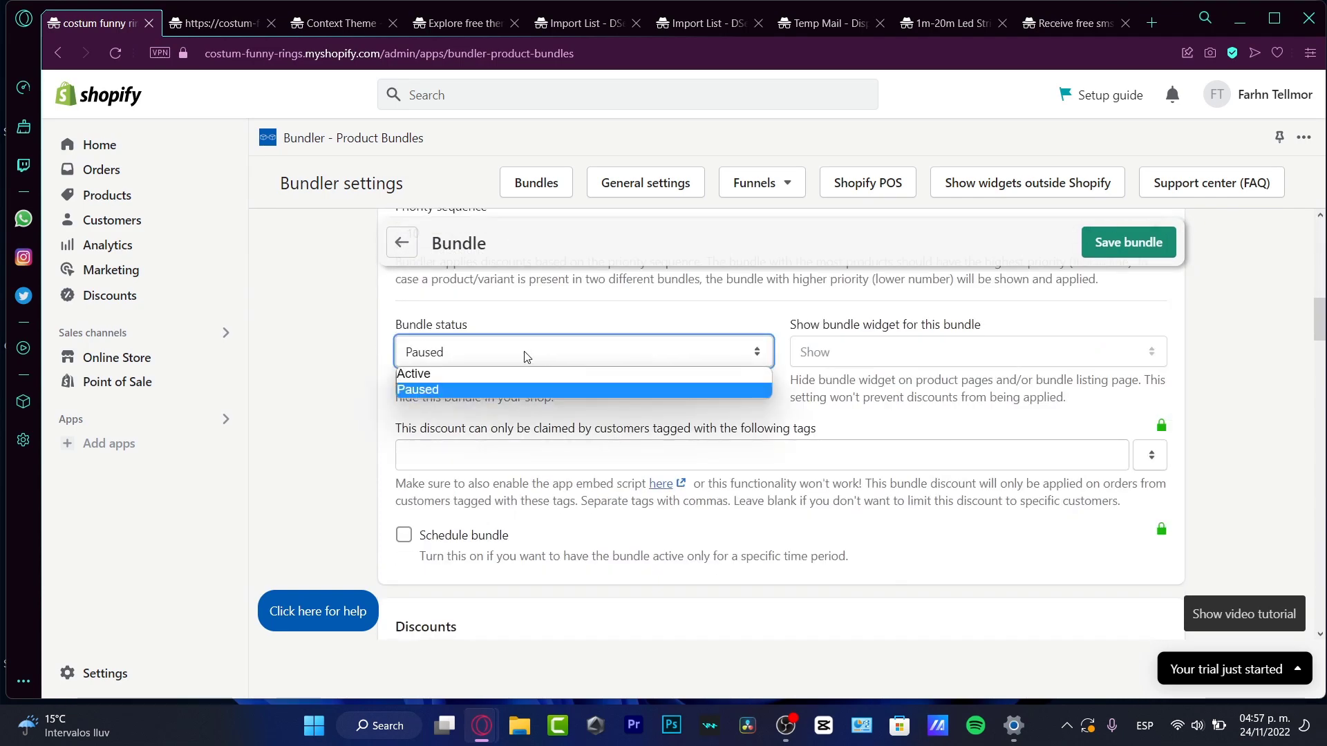
{"action": "left_click", "coordinate": [470, 373]}
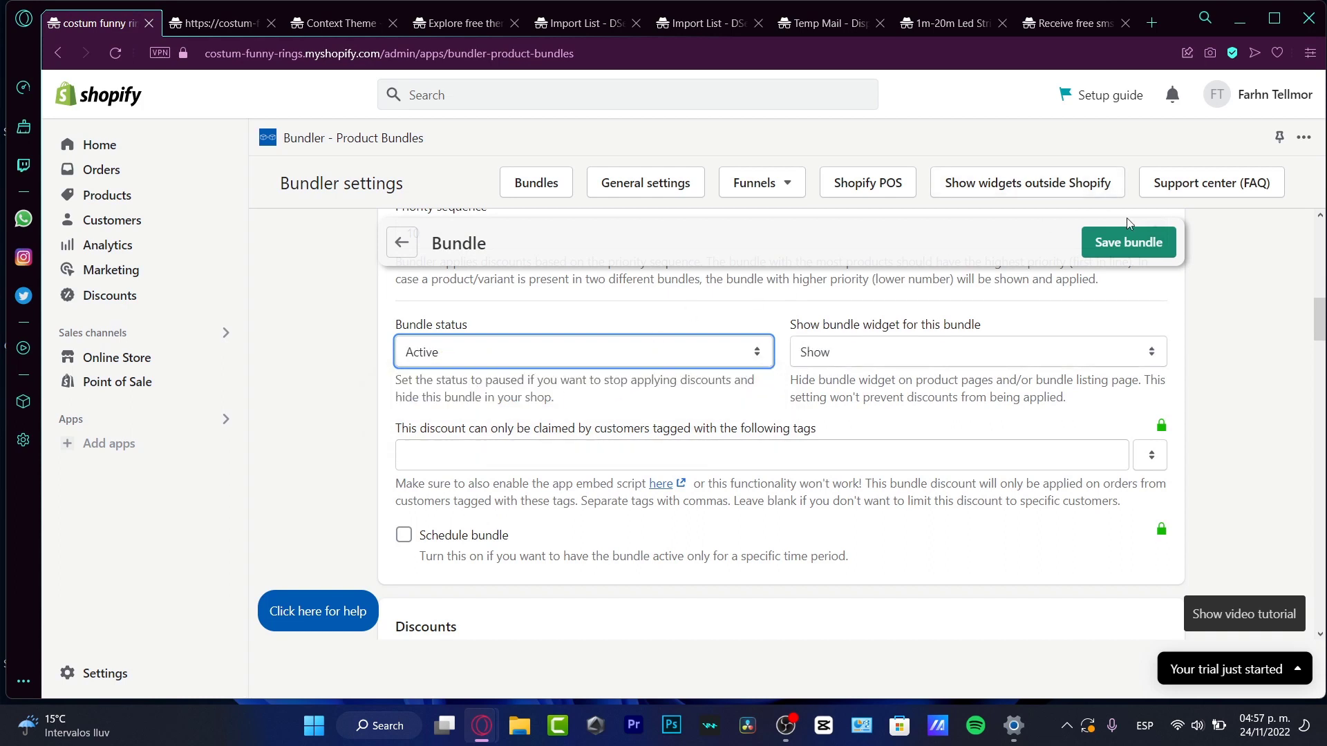
{"action": "left_click", "coordinate": [1132, 242]}
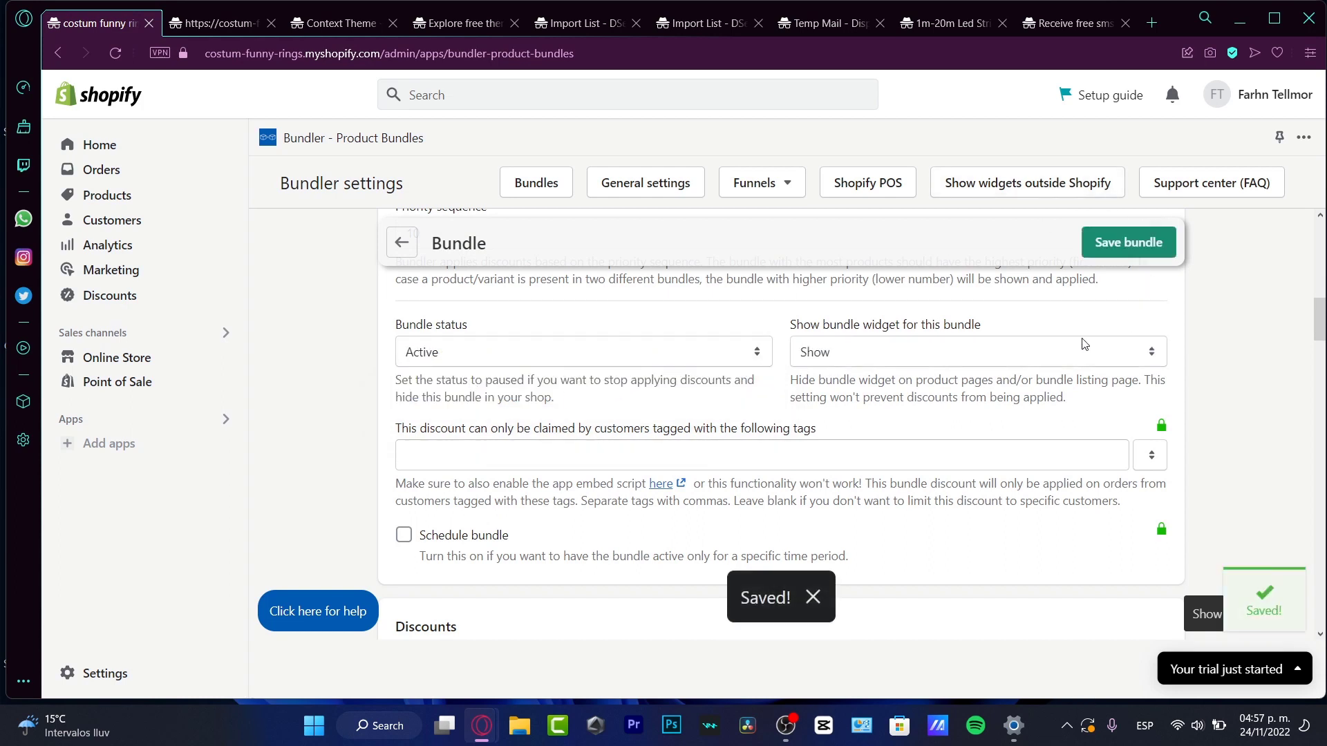
Keep 'Show bundle widget' set to Show.
{"action": "left_click_drag", "start_coordinate": [888, 325], "coordinate": [982, 326]}
{"action": "left_click", "coordinate": [817, 354]}
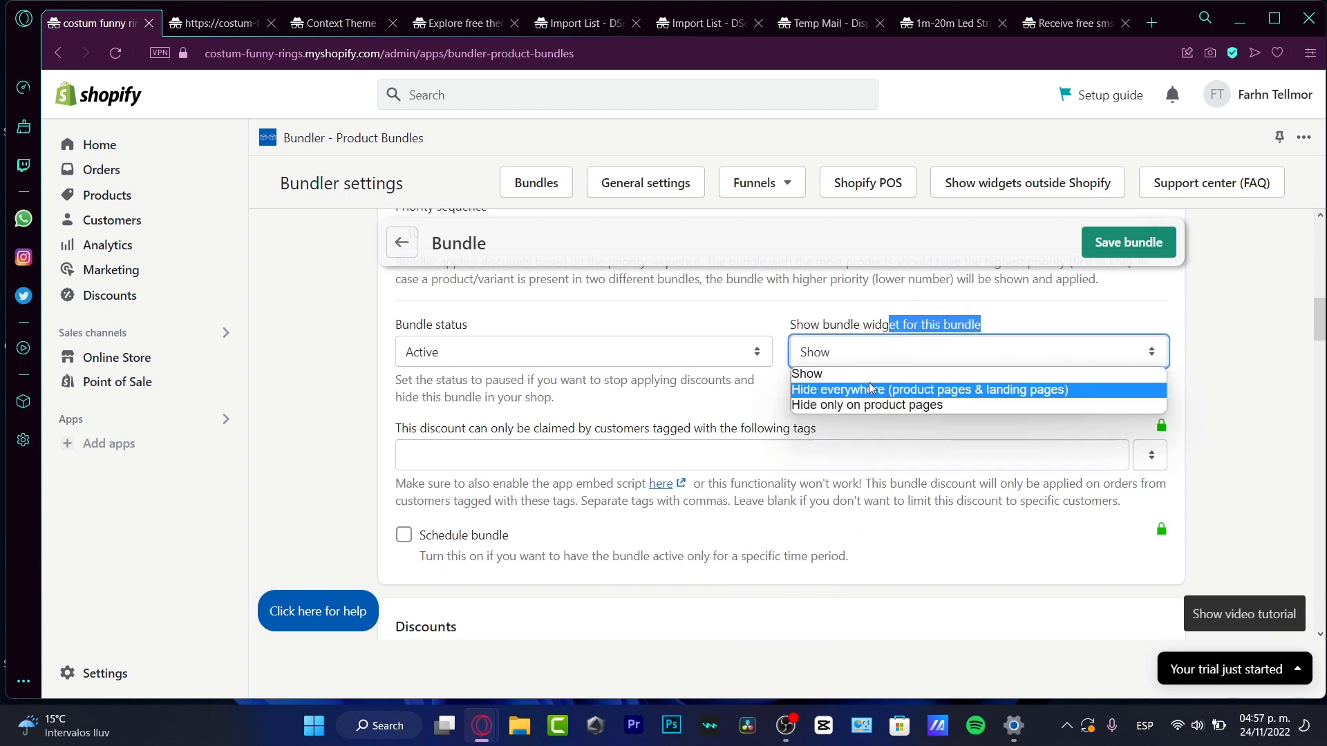
{"action": "left_click", "coordinate": [835, 361]}
{"action": "left_click", "coordinate": [1041, 437]}
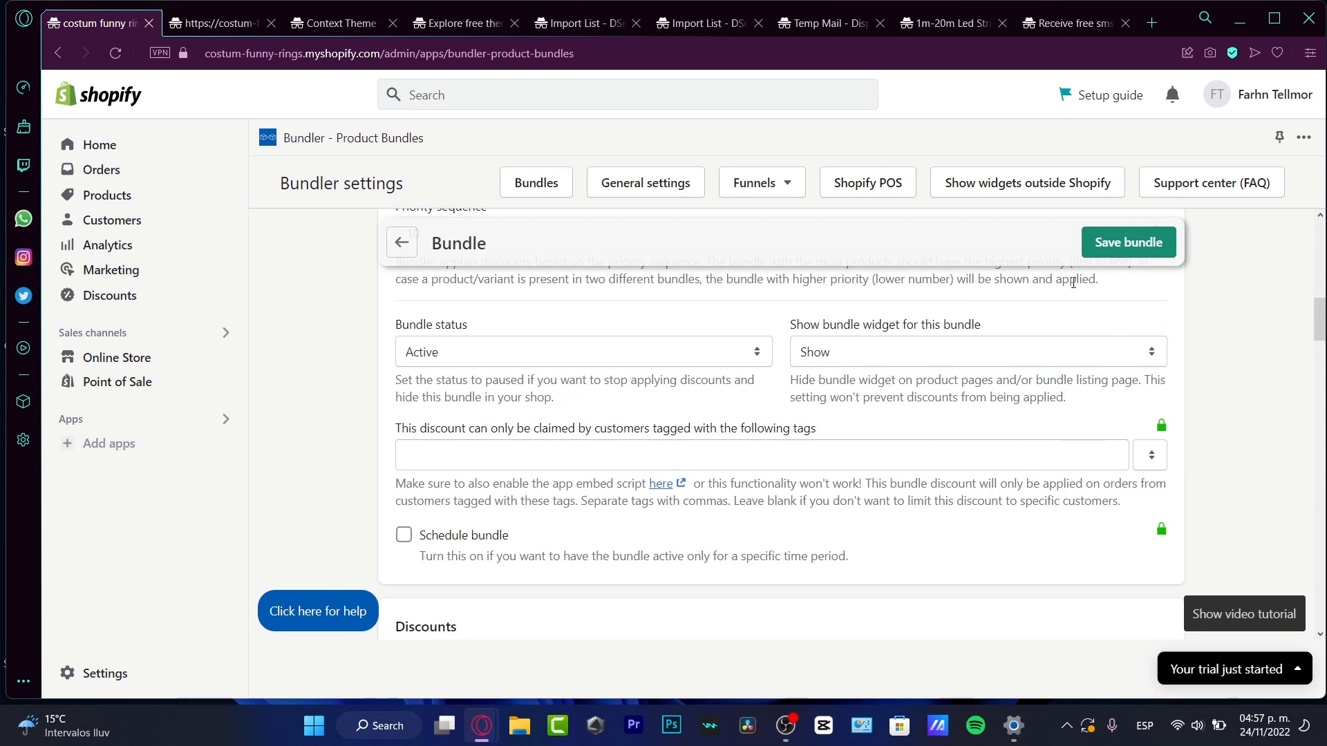
In the second tab, browse Products and Online Store, then open the Dawn theme editor.
{"action": "left_click", "coordinate": [215, 28]}
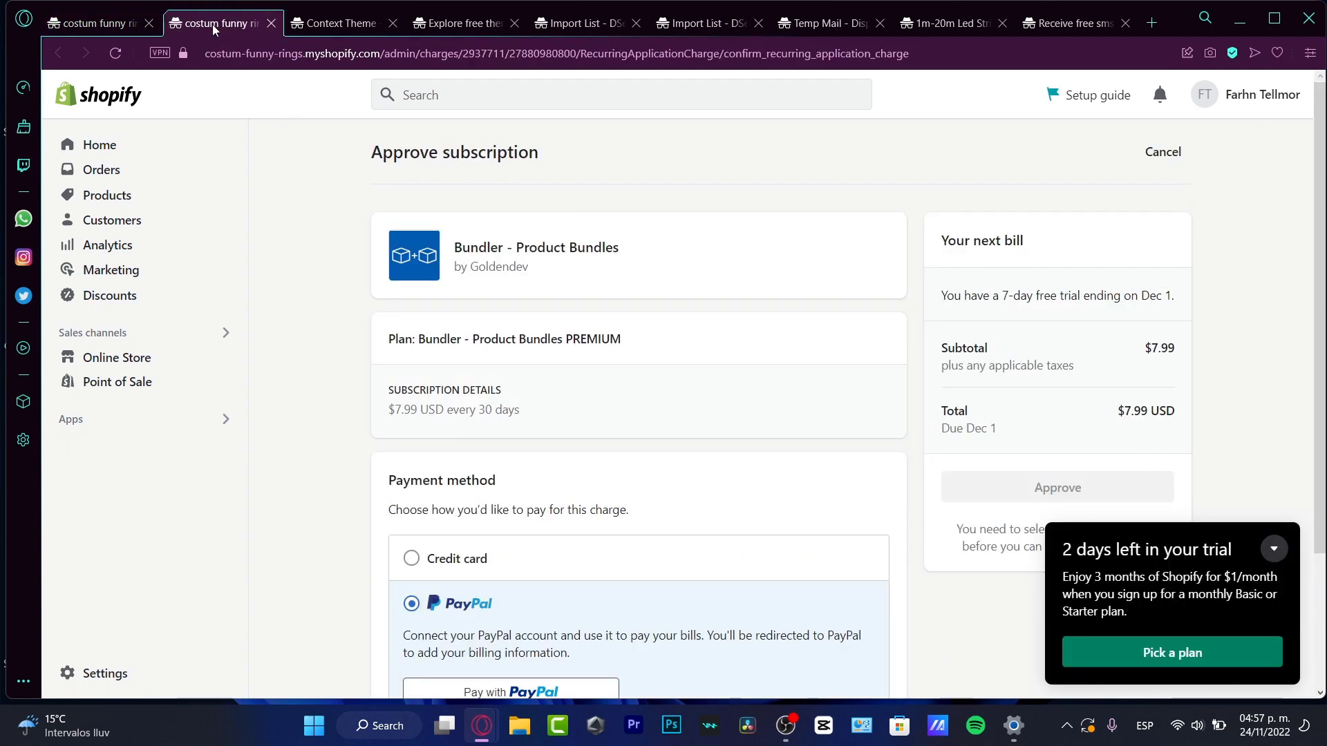
{"action": "left_click", "coordinate": [105, 193]}
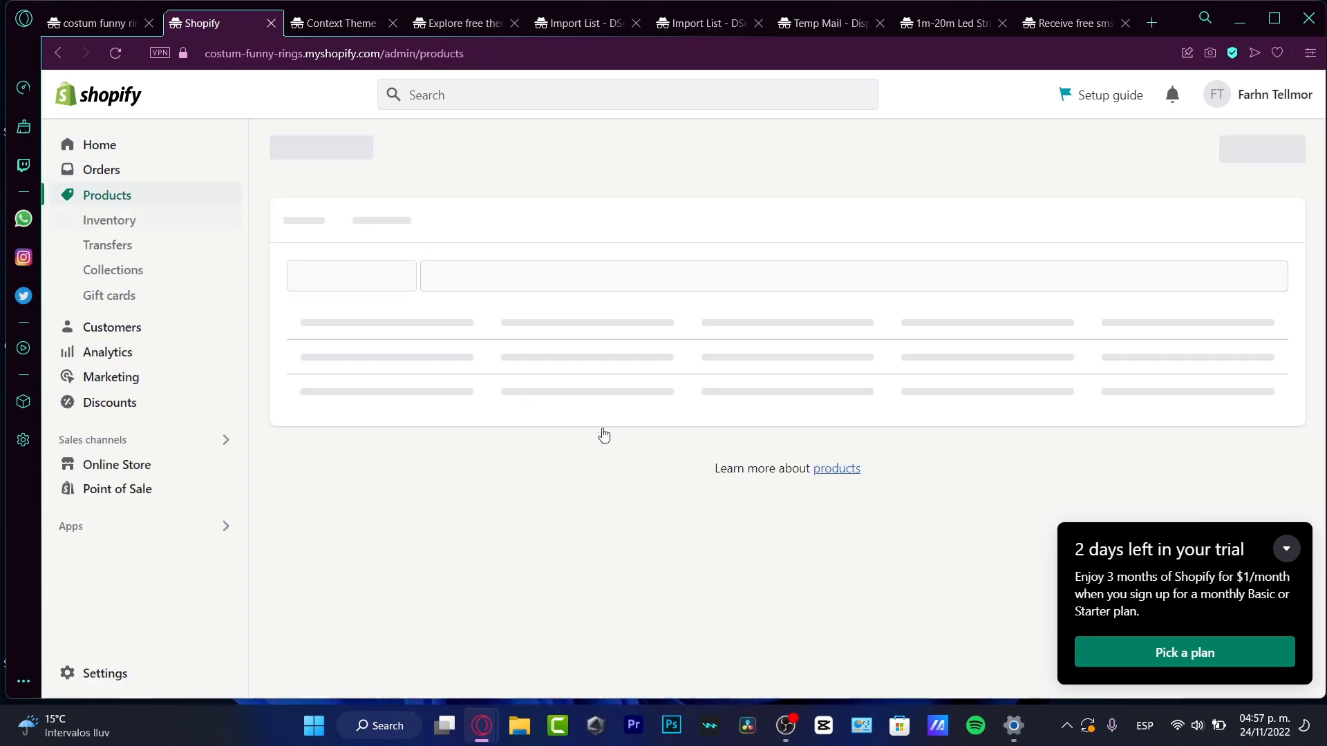
{"action": "scroll", "coordinate": [587, 434], "scroll_direction": "down", "scroll_amount": 2}
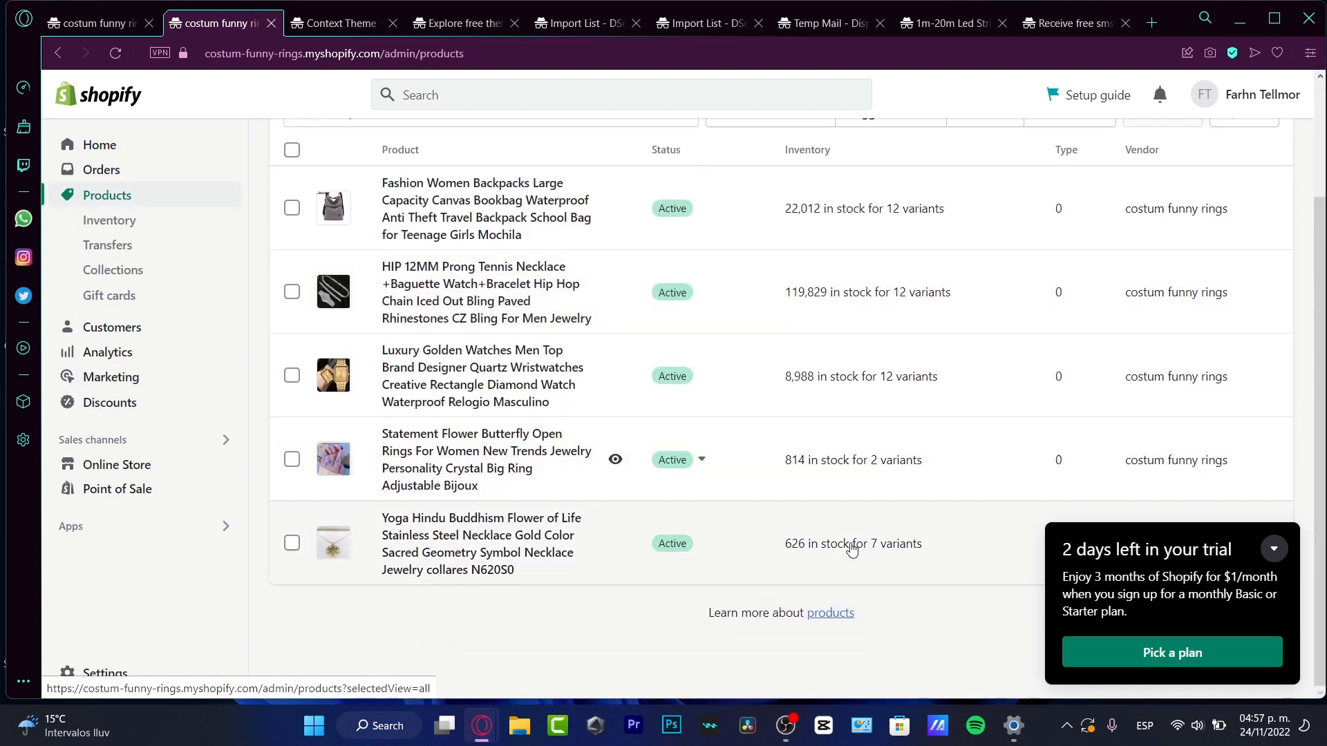
{"action": "scroll", "coordinate": [682, 459], "scroll_direction": "up", "scroll_amount": 2}
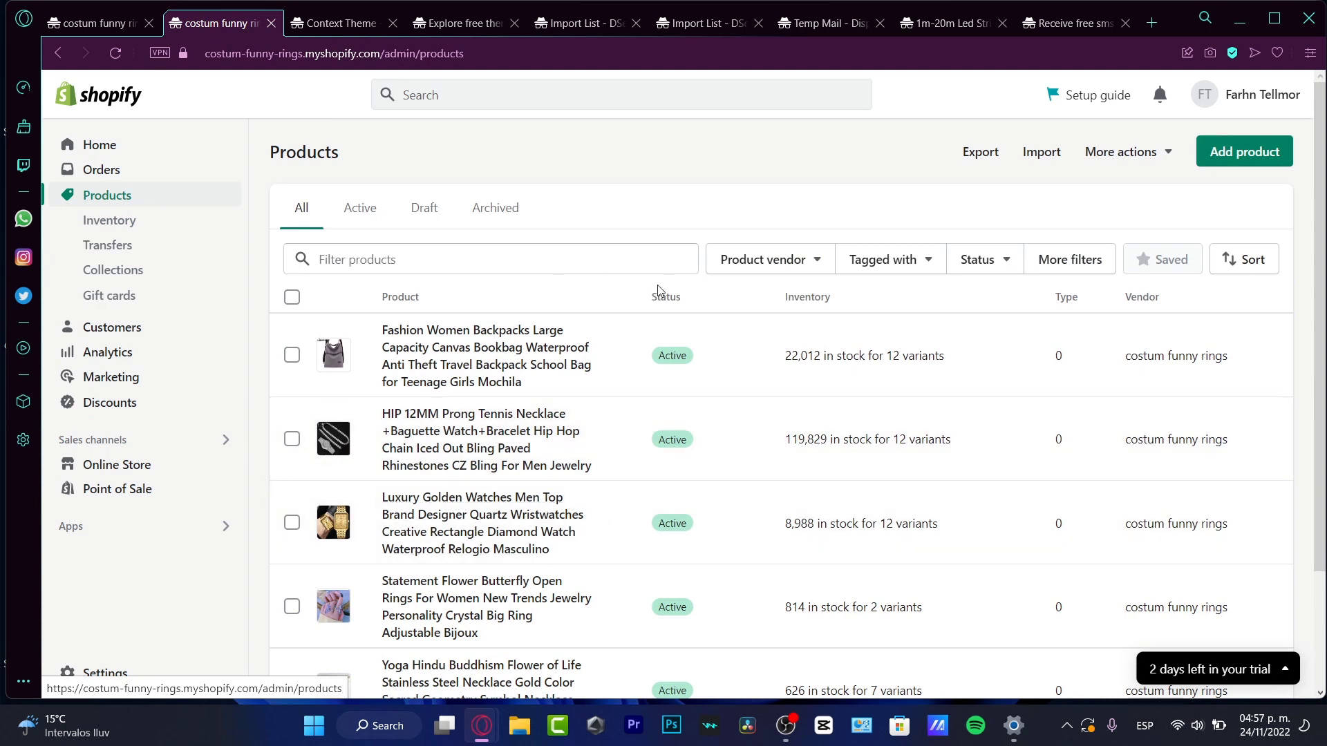
{"action": "left_click", "coordinate": [127, 468]}
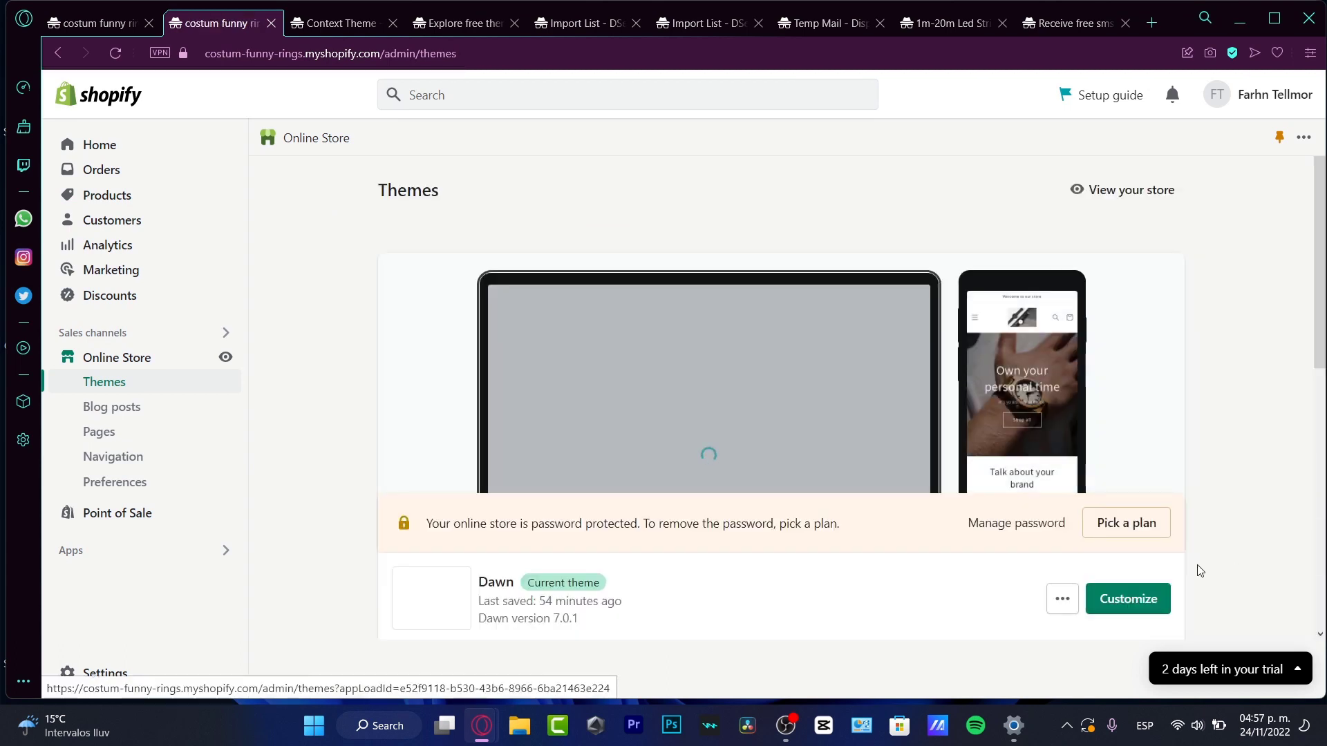
{"action": "left_click", "coordinate": [1130, 599]}
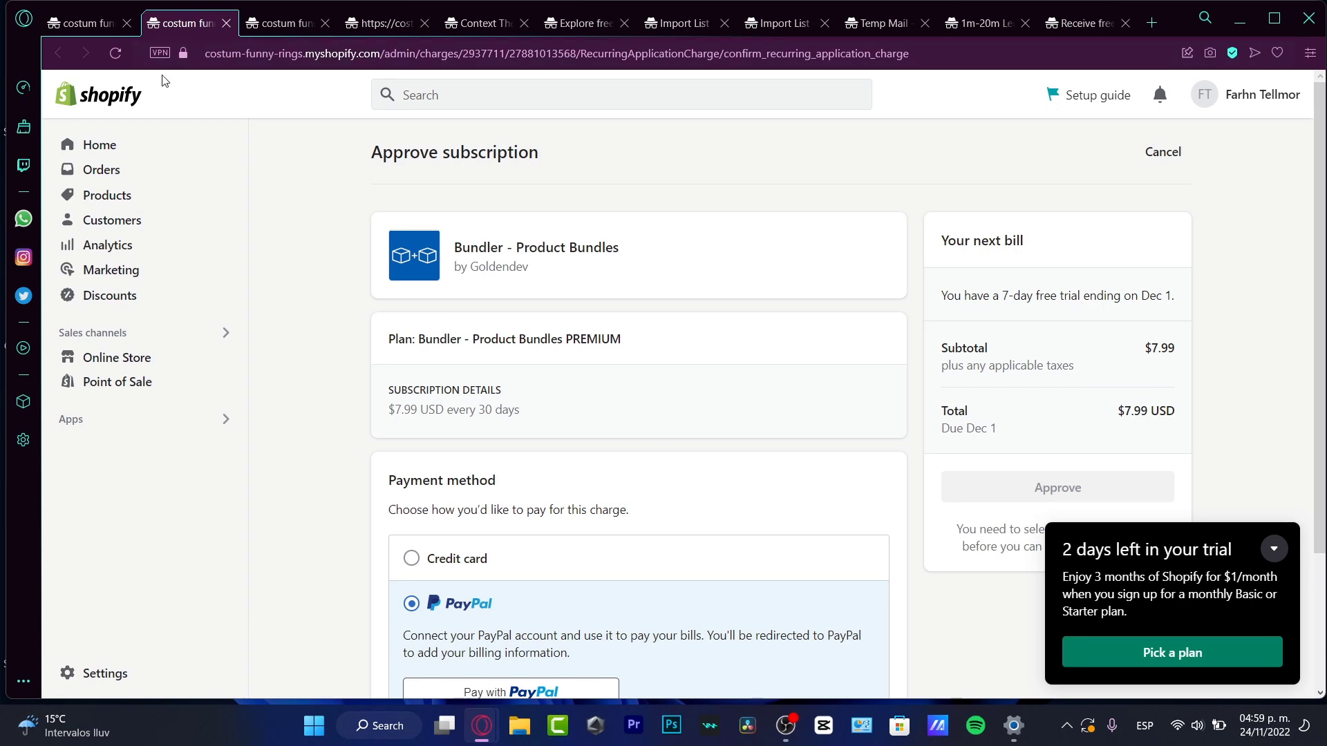
{"action": "left_click", "coordinate": [86, 25]}
{"action": "scroll", "coordinate": [738, 380], "scroll_direction": "down", "scroll_amount": 5}
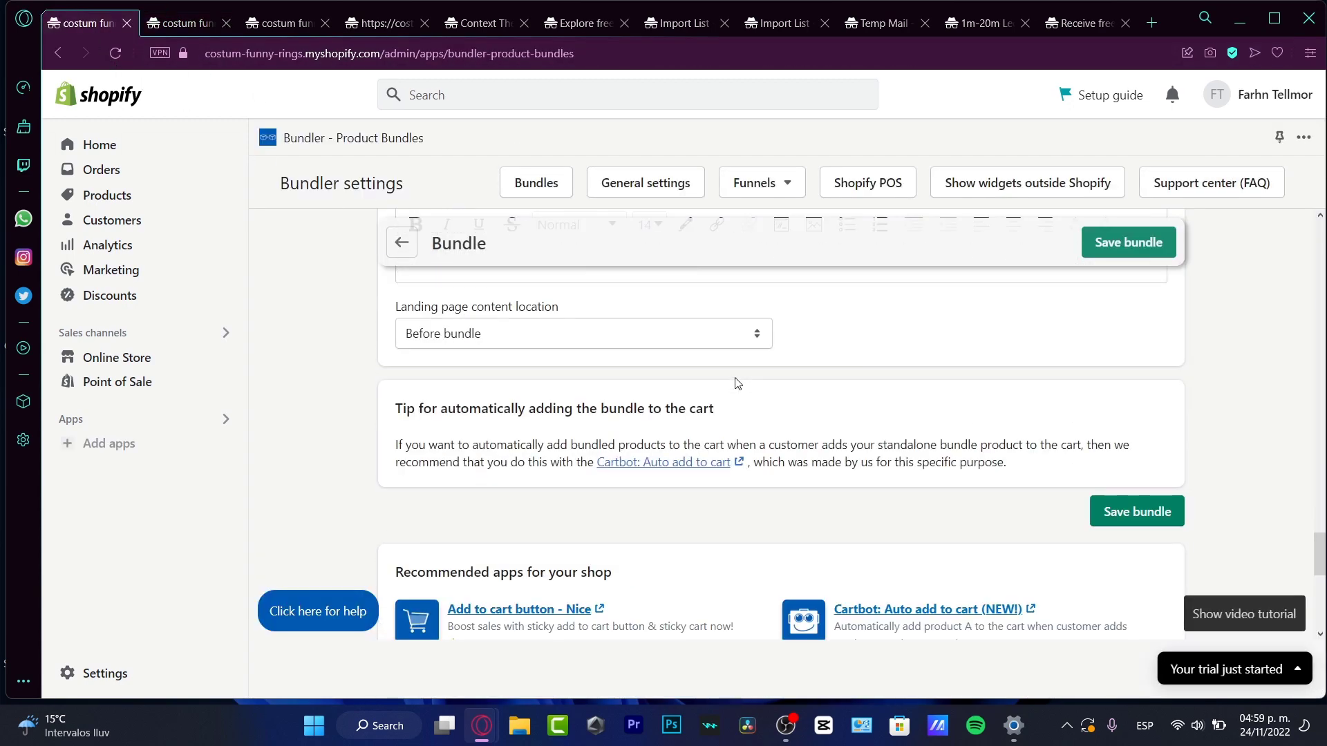
{"action": "scroll", "coordinate": [737, 382], "scroll_direction": "down", "scroll_amount": 3}
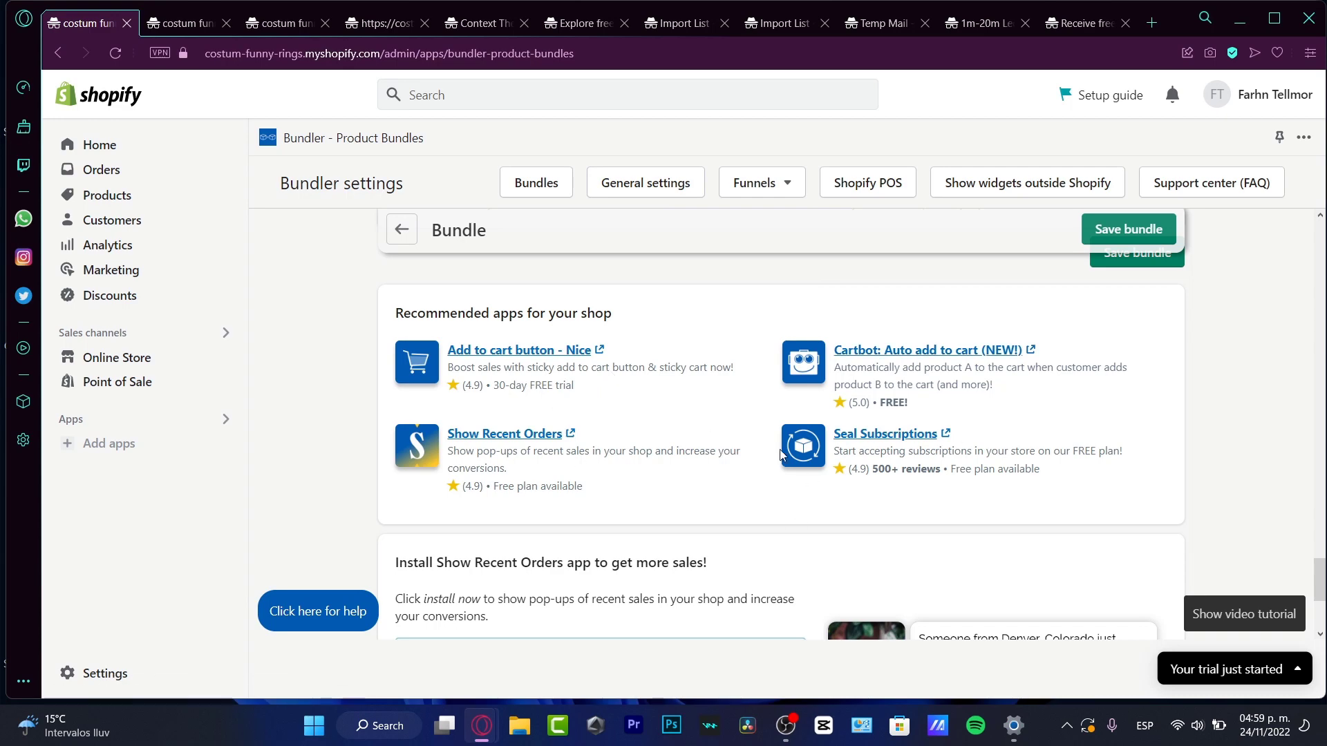
{"action": "scroll", "coordinate": [850, 487], "scroll_direction": "up", "scroll_amount": 15}
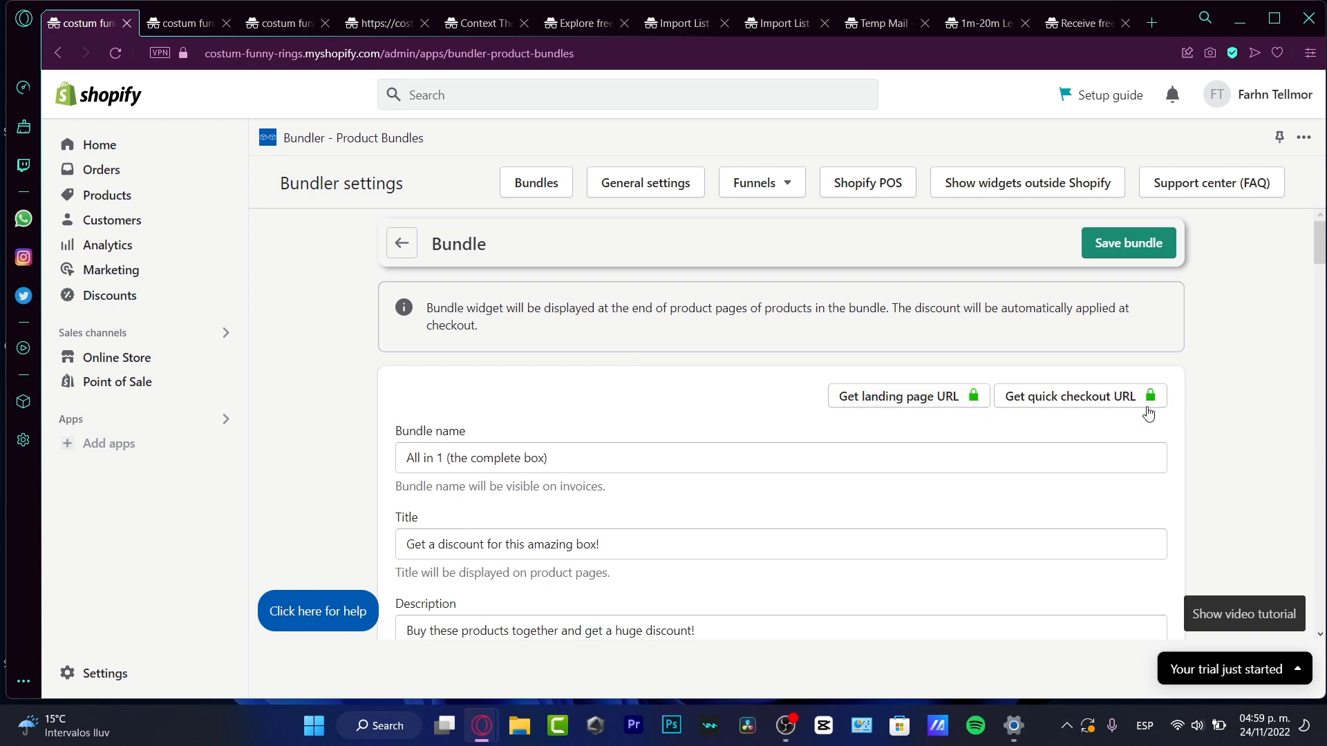
{"action": "left_click", "coordinate": [197, 13]}
{"action": "left_click_drag", "start_coordinate": [363, 162], "coordinate": [553, 166]}
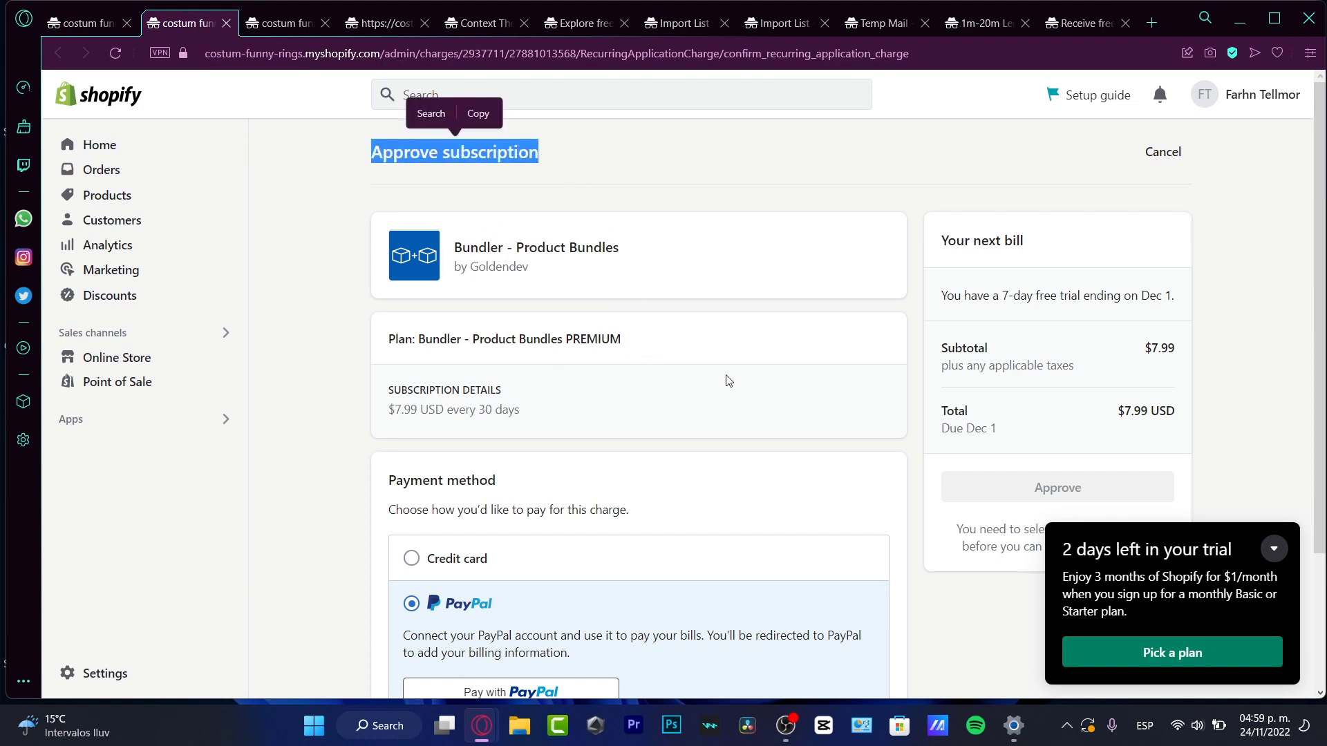
{"action": "scroll", "coordinate": [727, 382], "scroll_direction": "down", "scroll_amount": 3}
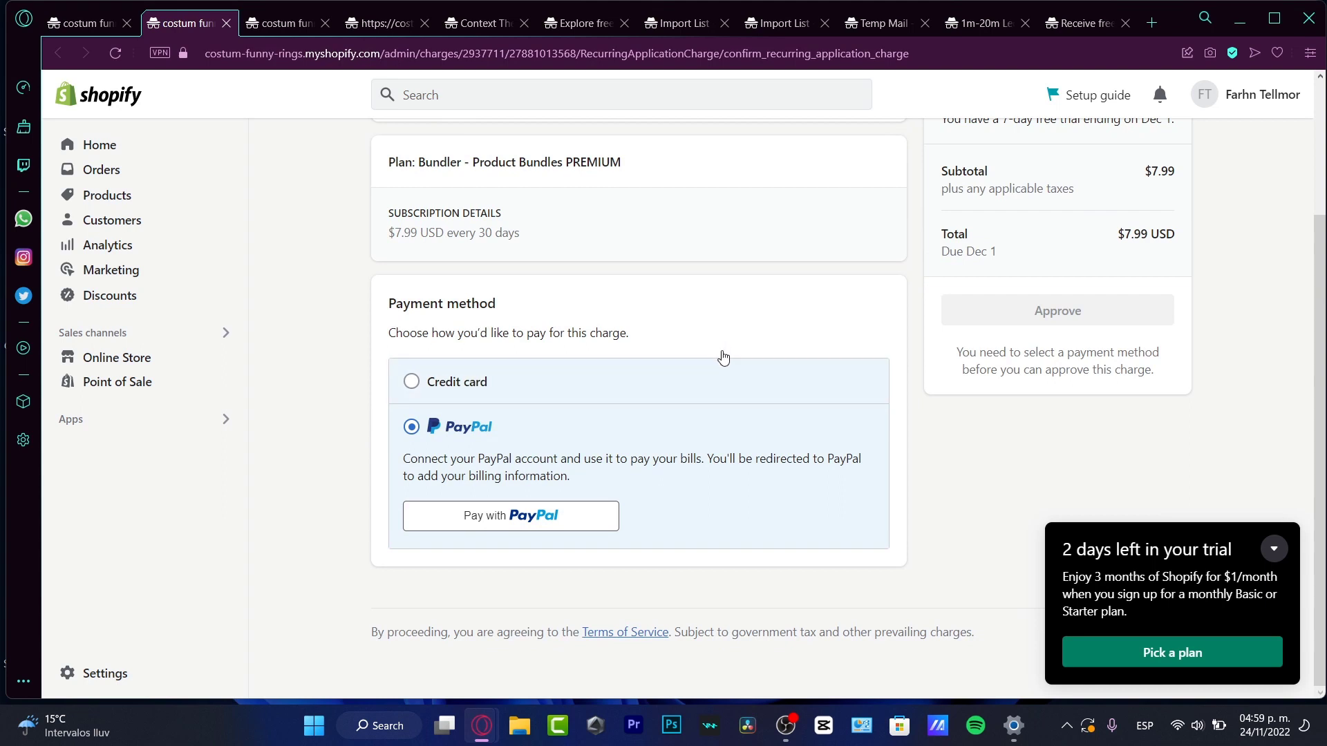